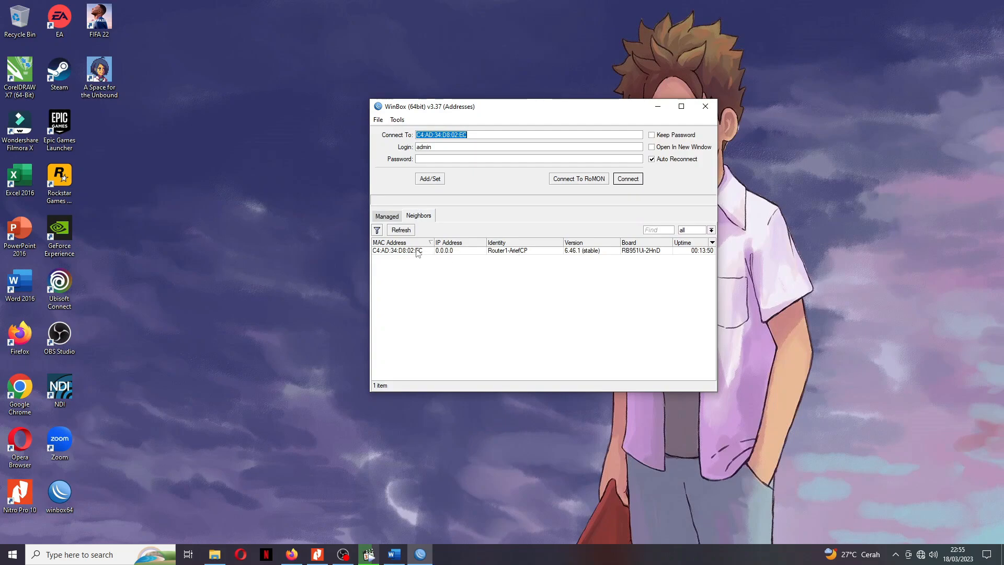
Connect to the discovered RB951Ui-2HnD router through its MAC address with the admin login.
{"action": "left_click", "coordinate": [406, 250]}
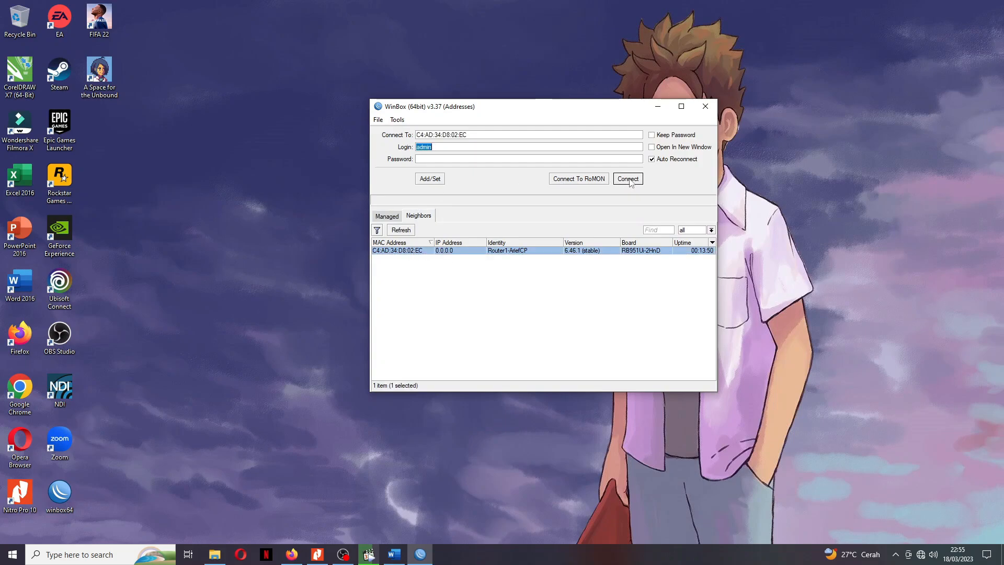
{"action": "left_click", "coordinate": [432, 159]}
{"action": "left_click", "coordinate": [628, 178]}
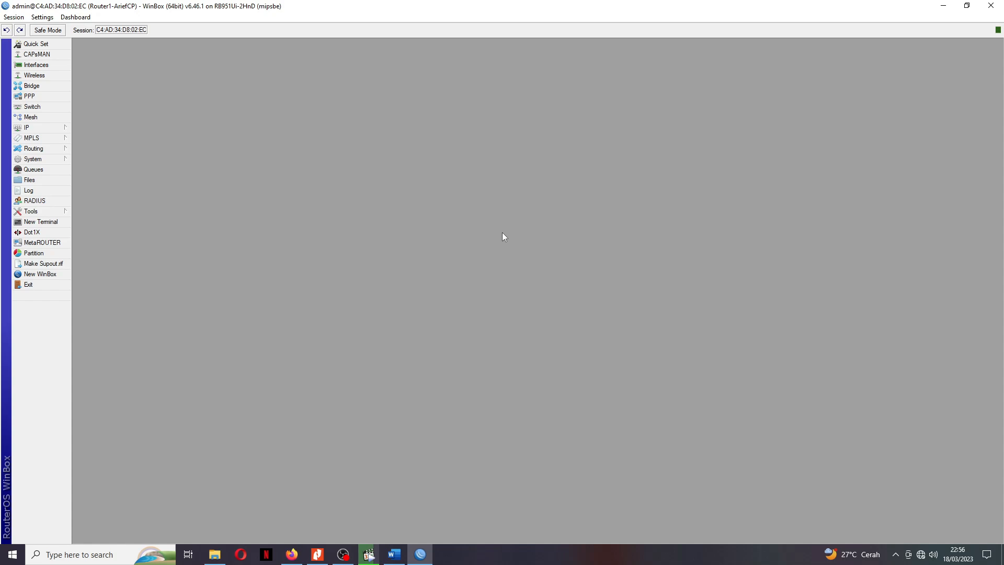
{"action": "left_click", "coordinate": [47, 159]}
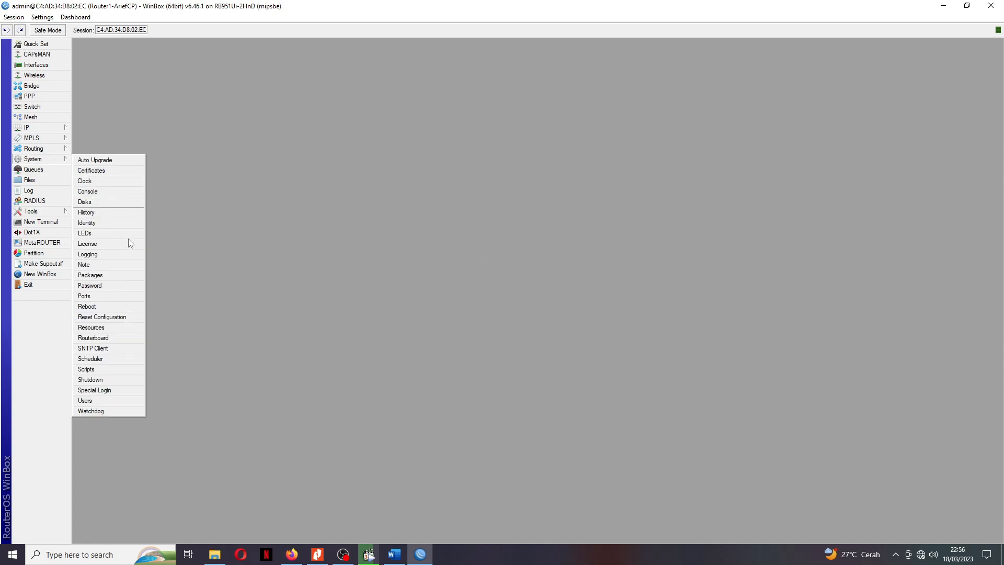
{"action": "left_click", "coordinate": [94, 285]}
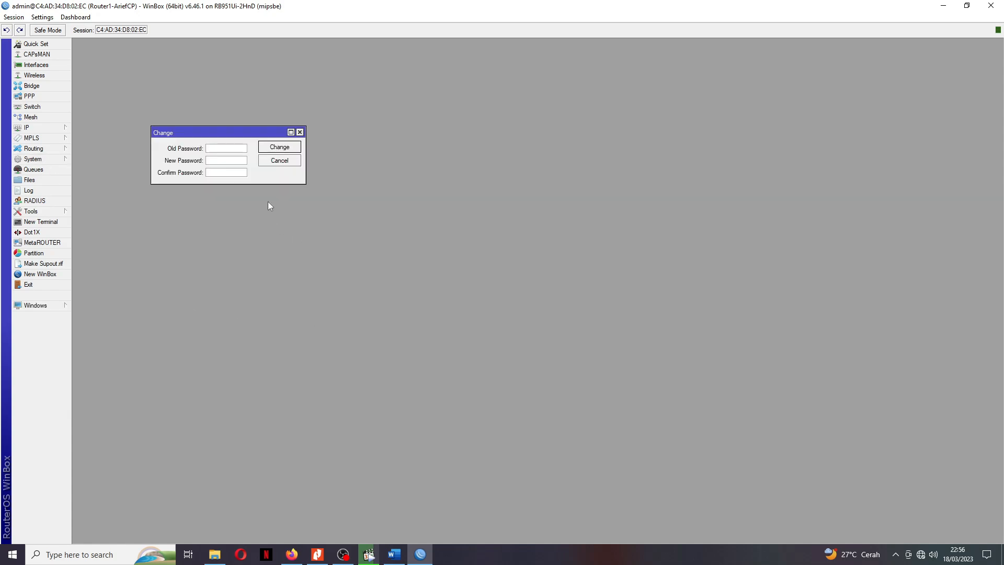
{"action": "left_click", "coordinate": [300, 133]}
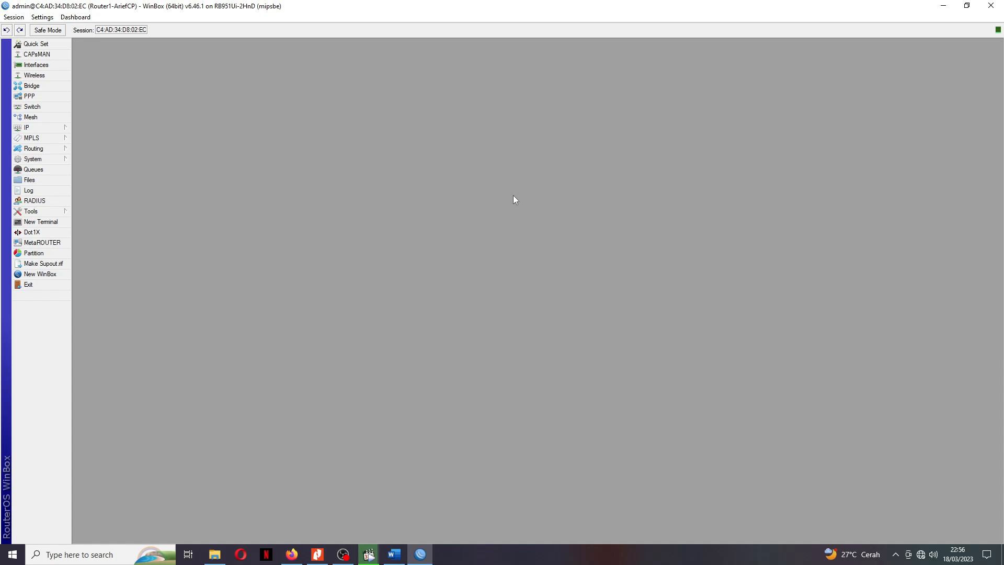
Add a DHCP client on interface ether1 with peer DNS, peer NTP and the default route enabled.
{"action": "left_click", "coordinate": [57, 129]}
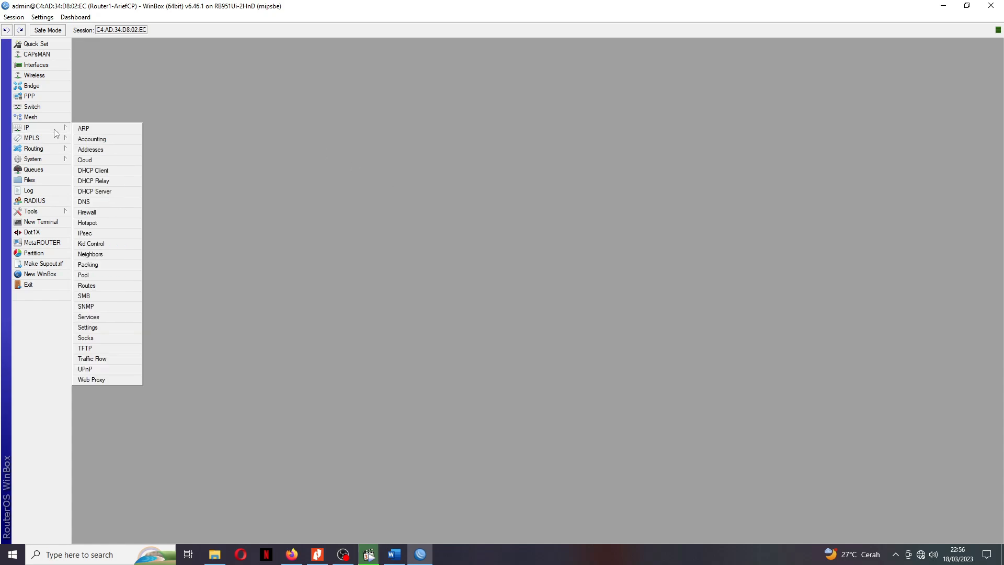
{"action": "left_click", "coordinate": [93, 171]}
{"action": "left_click", "coordinate": [571, 122]}
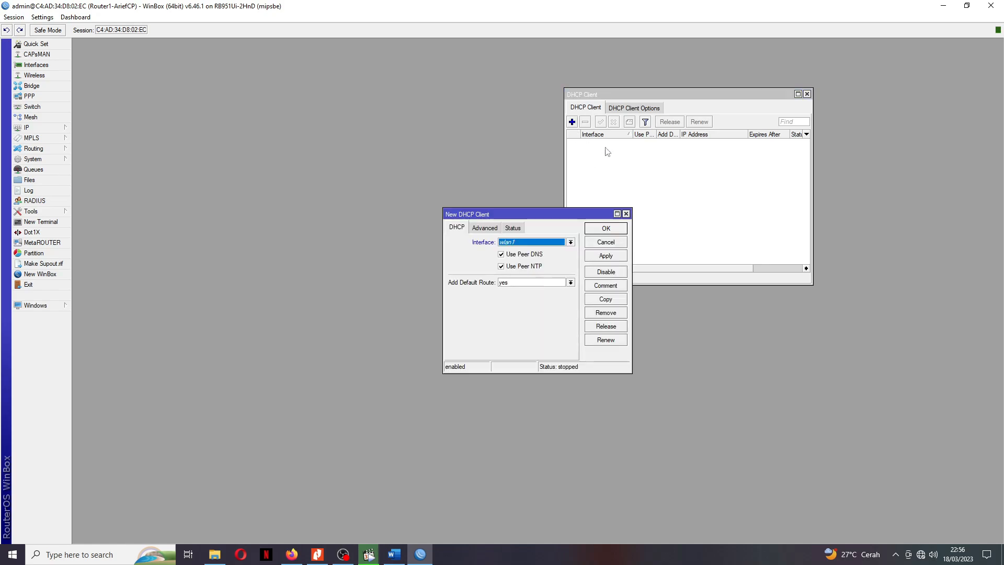
{"action": "left_click", "coordinate": [554, 243]}
{"action": "left_click", "coordinate": [554, 253]}
{"action": "left_click", "coordinate": [606, 255]}
{"action": "left_click", "coordinate": [606, 229]}
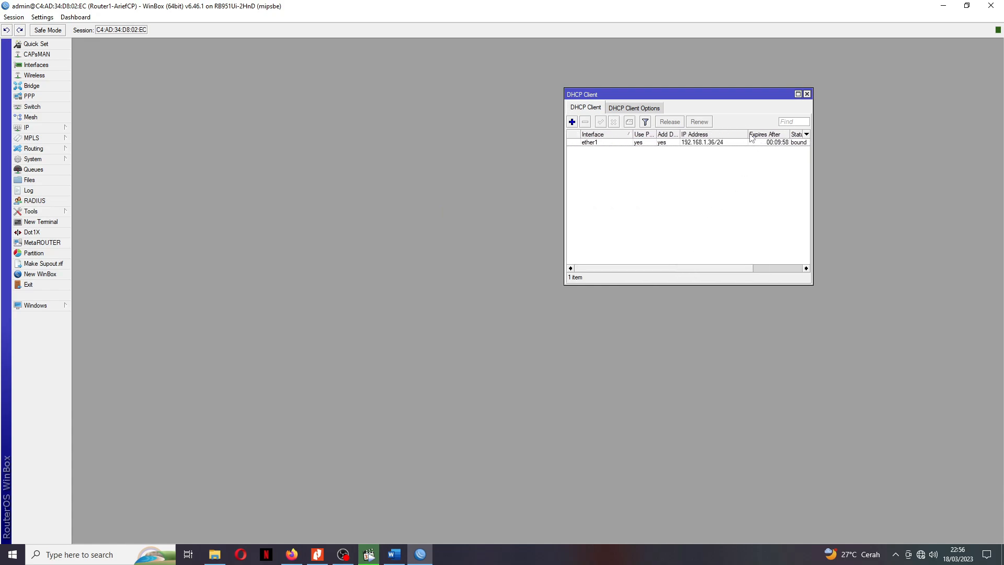
Narrow the IP Address and Interface columns of the DHCP client list and move its window out of the way.
{"action": "left_click_drag", "start_coordinate": [749, 135], "coordinate": [729, 135]}
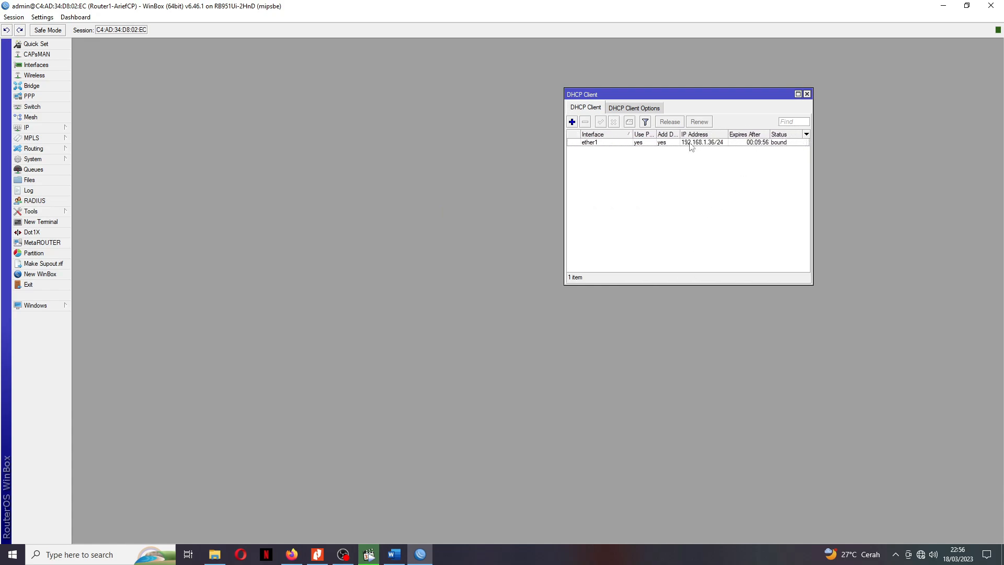
{"action": "left_click_drag", "start_coordinate": [633, 135], "coordinate": [612, 135]}
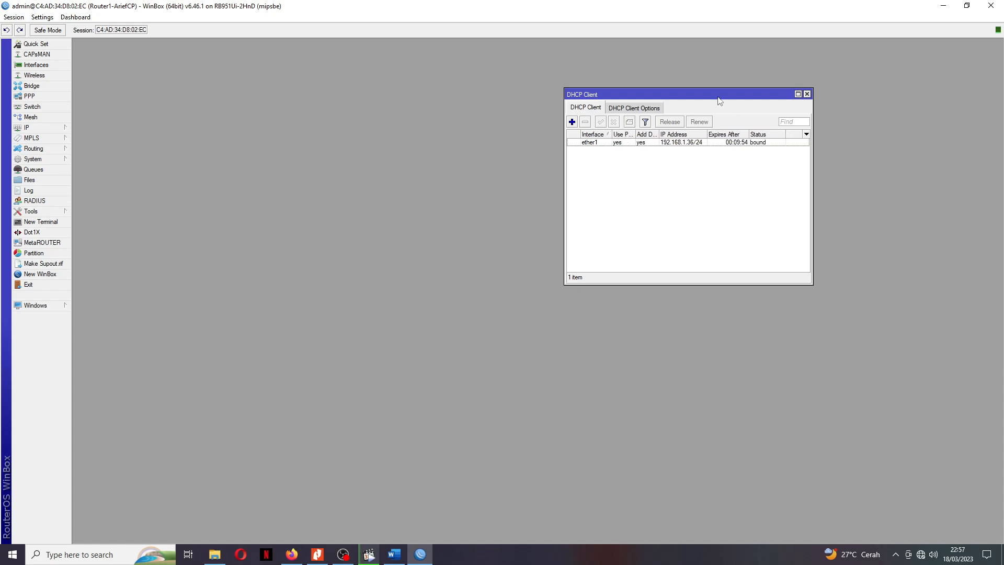
{"action": "left_click_drag", "start_coordinate": [719, 101], "coordinate": [904, 56]}
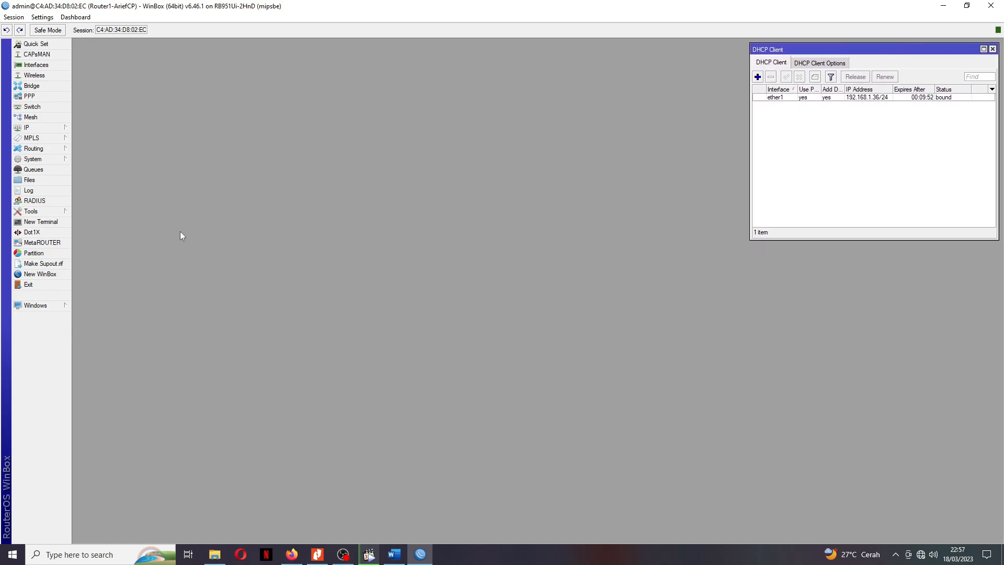
Test the router's internet connection by running ping google.com in a new terminal, then stop it and close the terminal.
{"action": "left_click", "coordinate": [41, 222]}
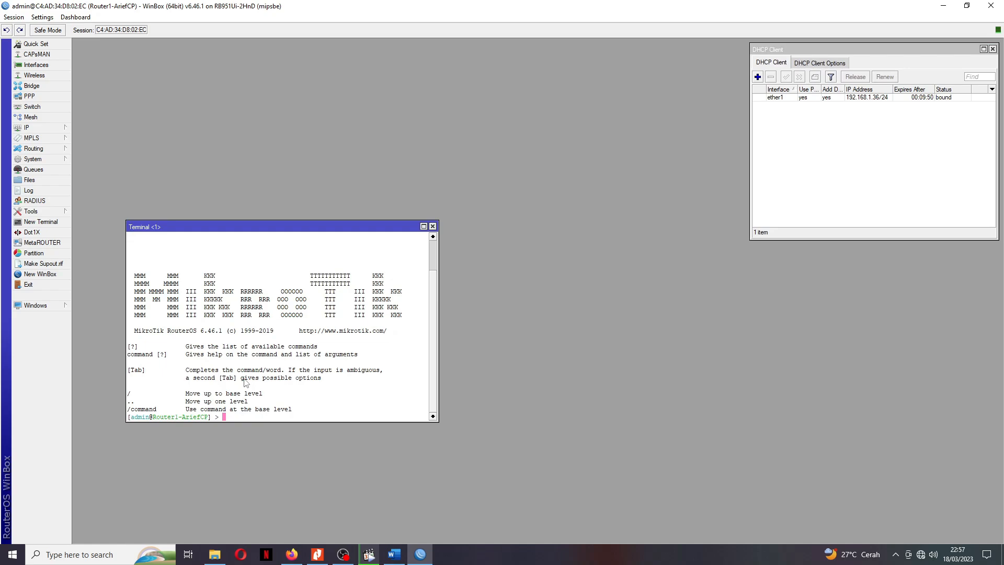
{"action": "type", "text": "ping google.com"}
{"action": "key", "text": "Return"}
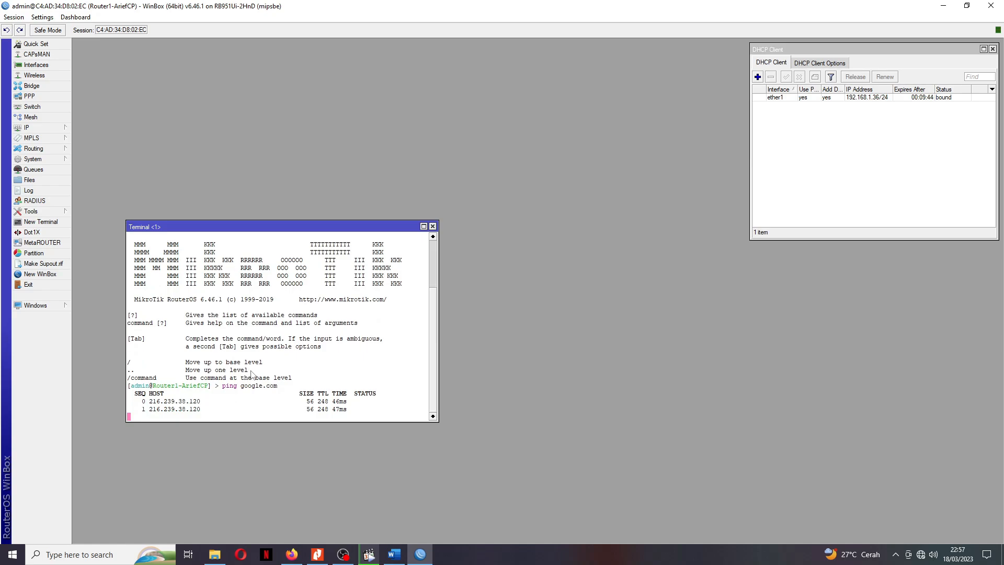
{"action": "key", "text": "ctrl+c"}
{"action": "left_click", "coordinate": [433, 226]}
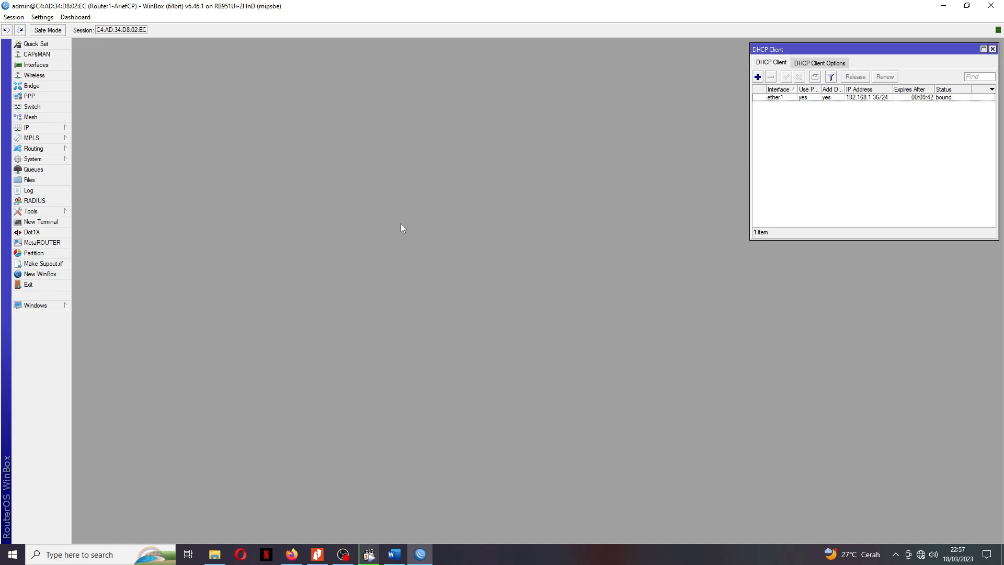
Create a new firewall NAT rule with chain srcnat and out interface ether1.
{"action": "left_click", "coordinate": [39, 130]}
{"action": "left_click", "coordinate": [88, 212]}
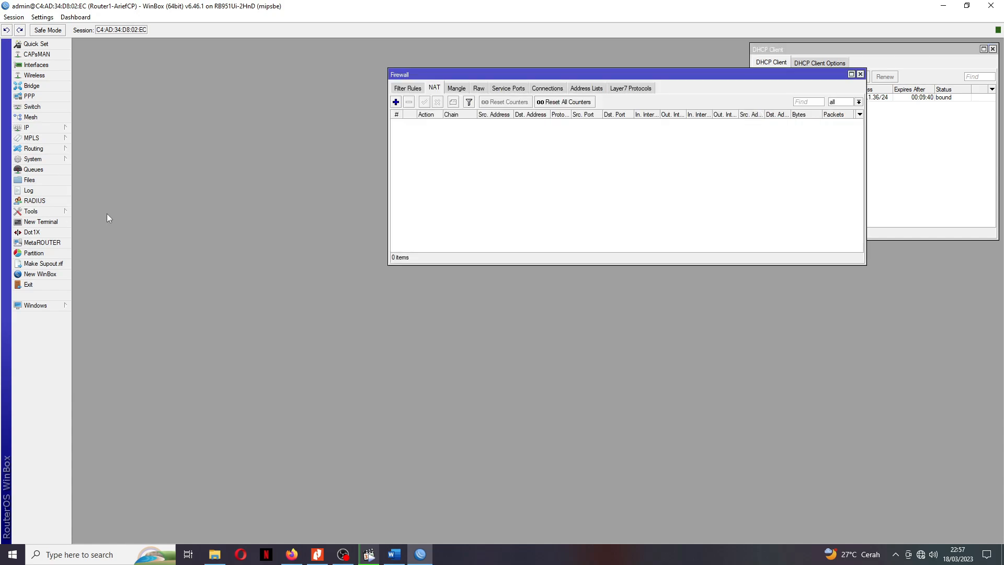
{"action": "left_click_drag", "start_coordinate": [499, 81], "coordinate": [362, 265]}
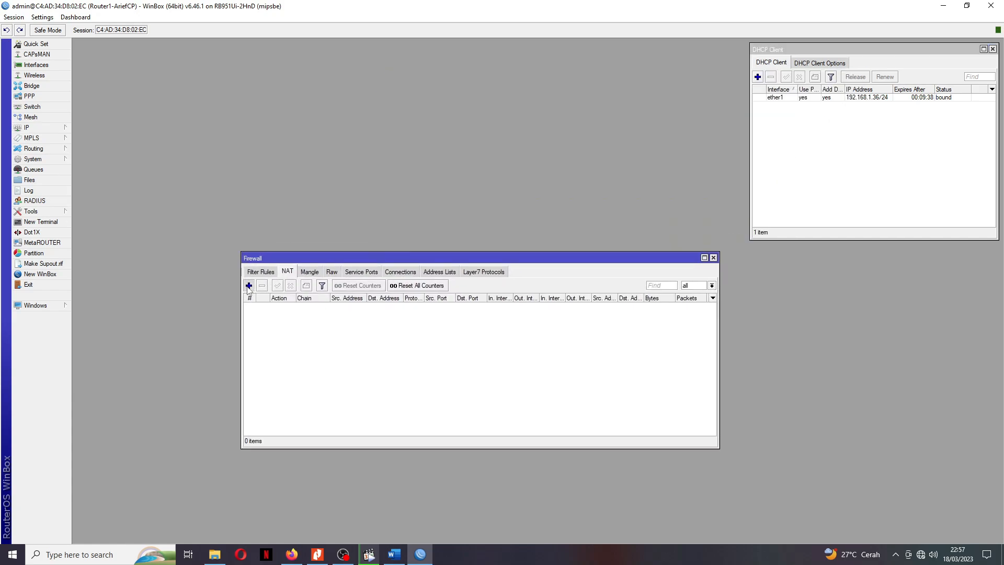
{"action": "left_click", "coordinate": [249, 285]}
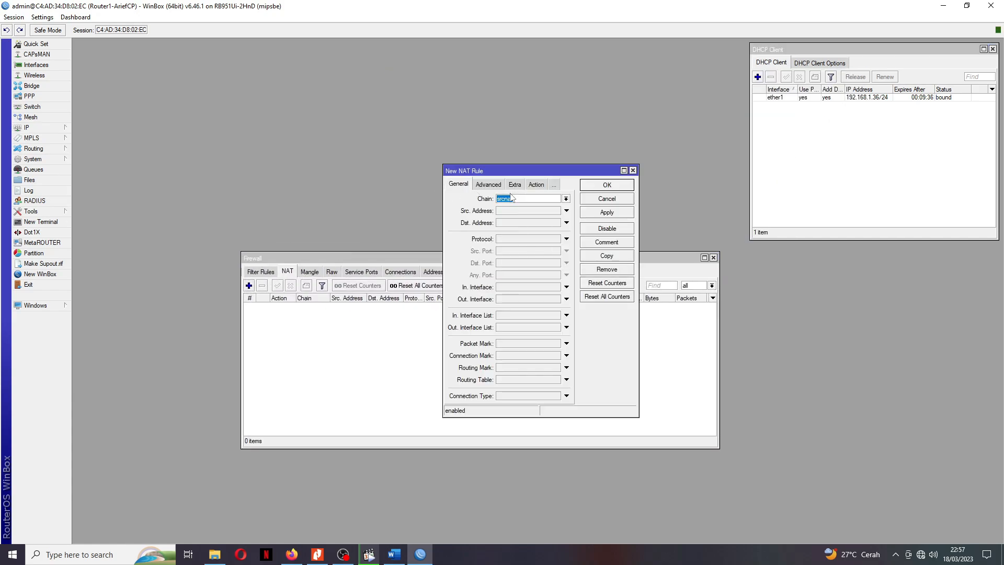
{"action": "left_click", "coordinate": [509, 300]}
{"action": "left_click", "coordinate": [510, 300]}
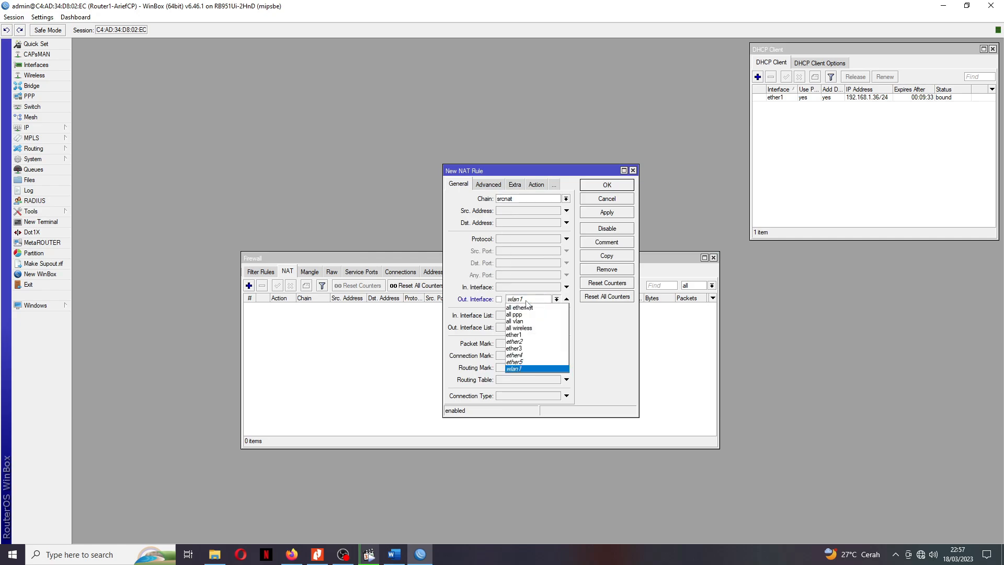
{"action": "left_click", "coordinate": [521, 338]}
Set the NAT rule's action to masquerade, save the rule and close the firewall window.
{"action": "left_click", "coordinate": [530, 186]}
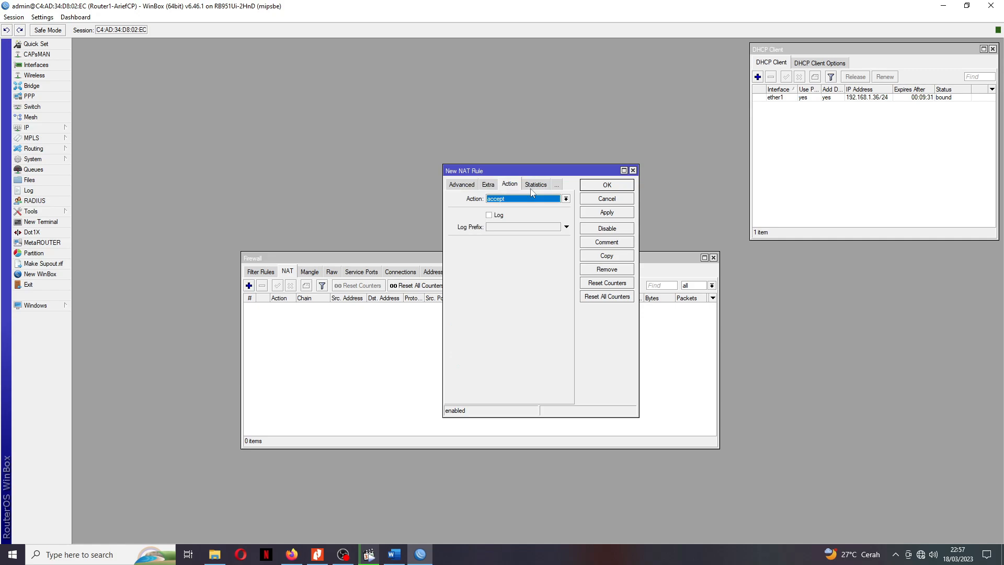
{"action": "left_click", "coordinate": [507, 201]}
{"action": "left_click", "coordinate": [501, 247]}
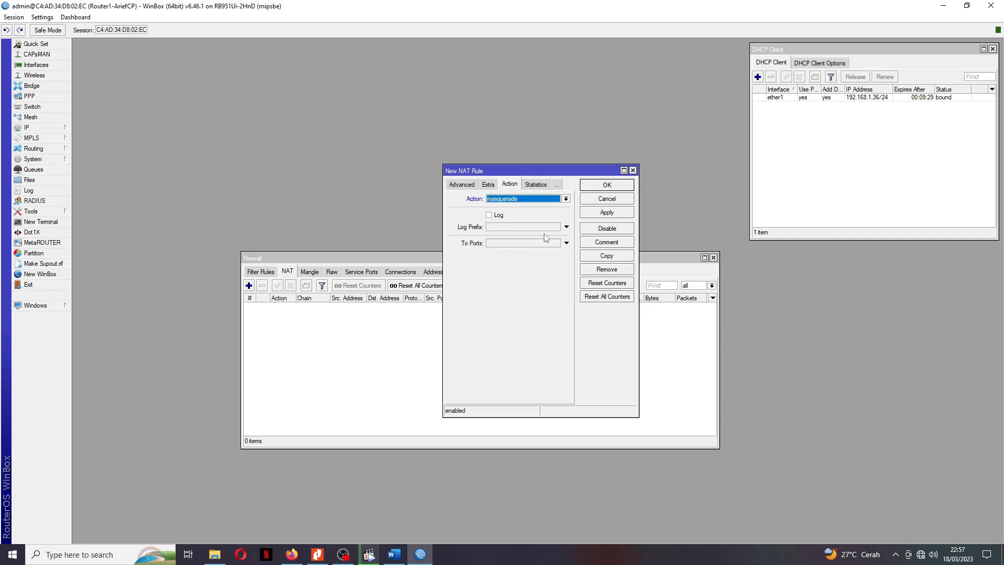
{"action": "left_click", "coordinate": [606, 185]}
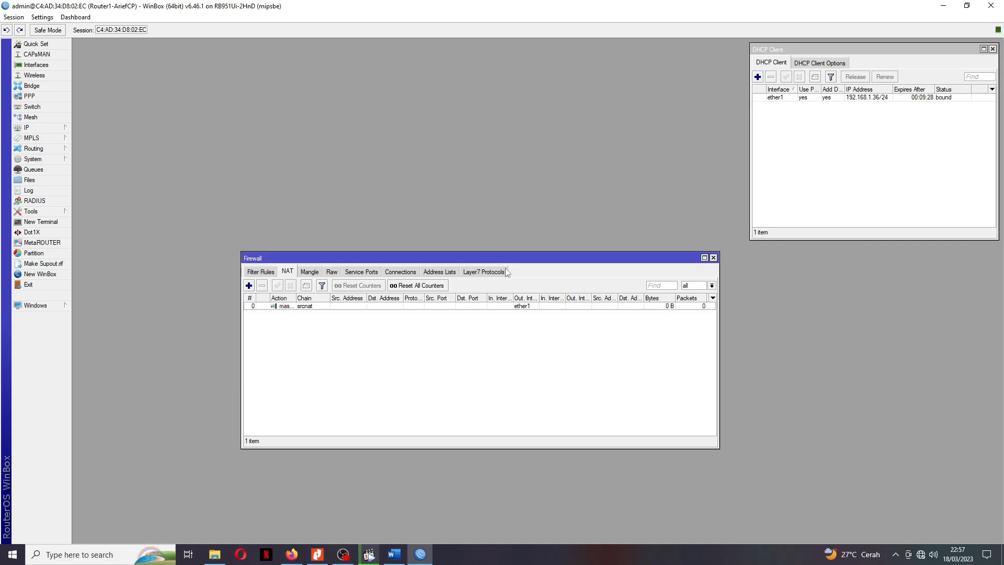
{"action": "left_click", "coordinate": [713, 258]}
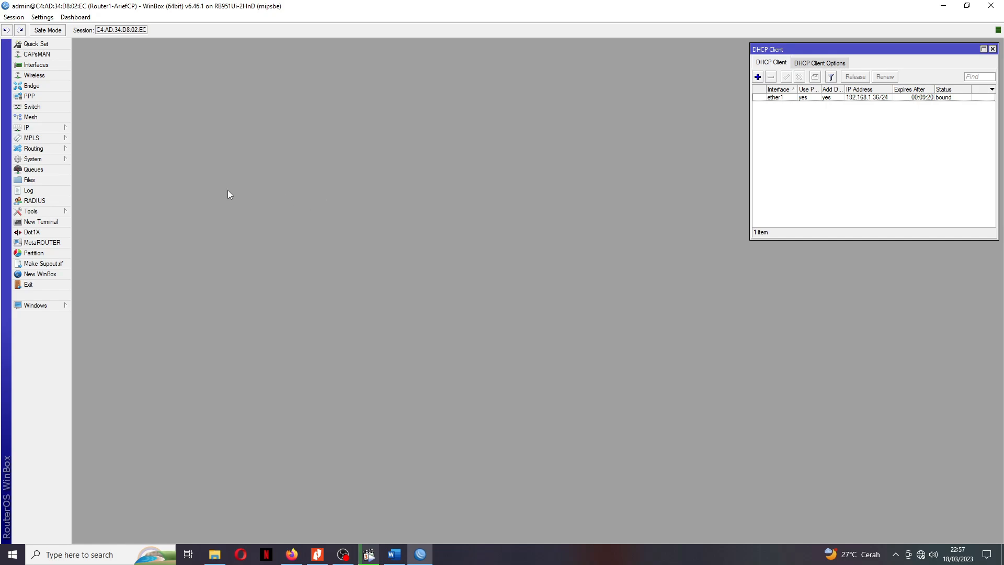
Open the router's DNS settings and note its dynamic server as "DNS = 192.168.5.1" below the OSPF notes in Word.
{"action": "mouse_move", "coordinate": [48, 128]}
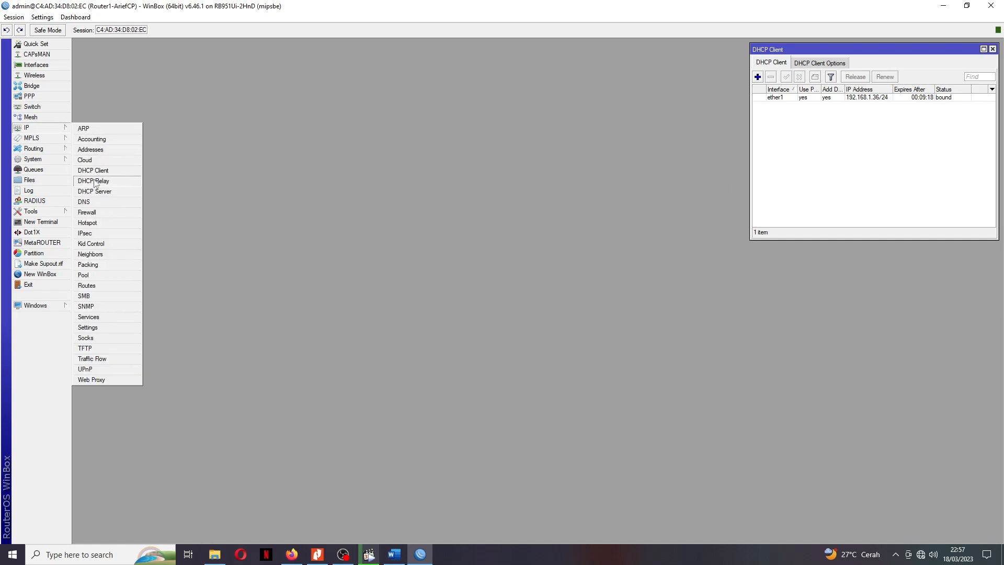
{"action": "left_click", "coordinate": [90, 204]}
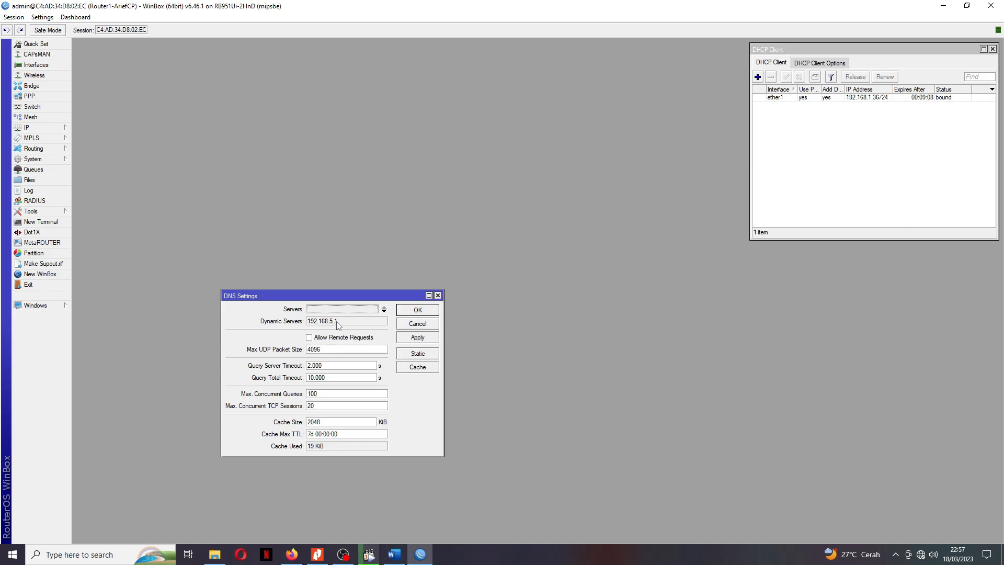
{"action": "left_click", "coordinate": [391, 551]}
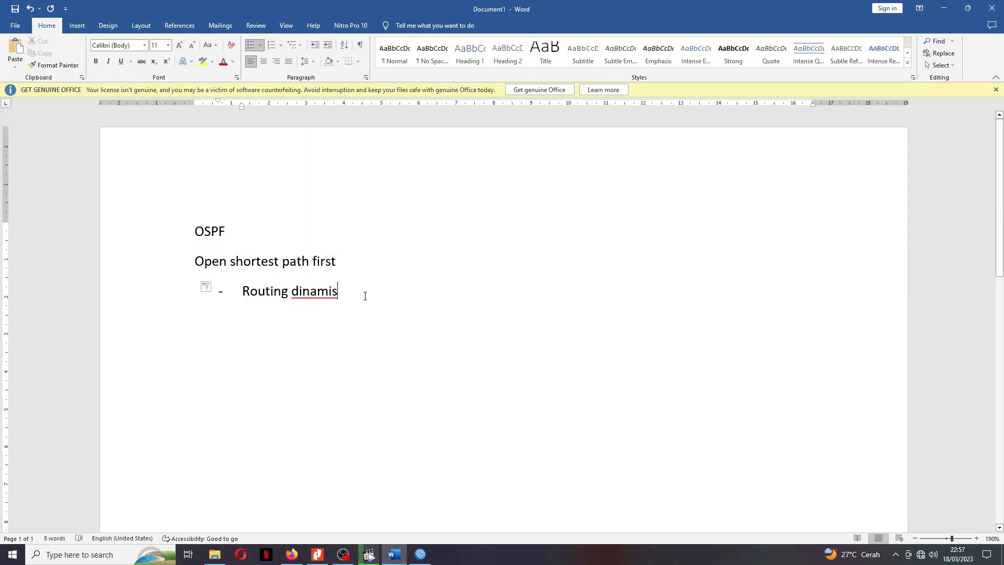
{"action": "key", "text": "Return"}
{"action": "key", "text": "Return"}
{"action": "key", "text": "Return"}
{"action": "type", "text": "D"}
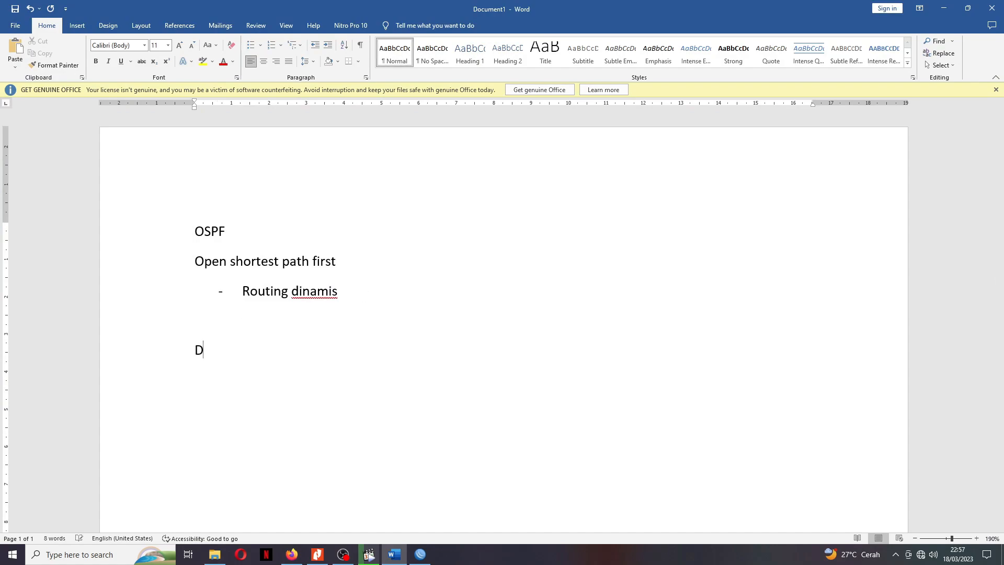
{"action": "type", "text": "NS -"}
{"action": "key", "text": "BackSpace"}
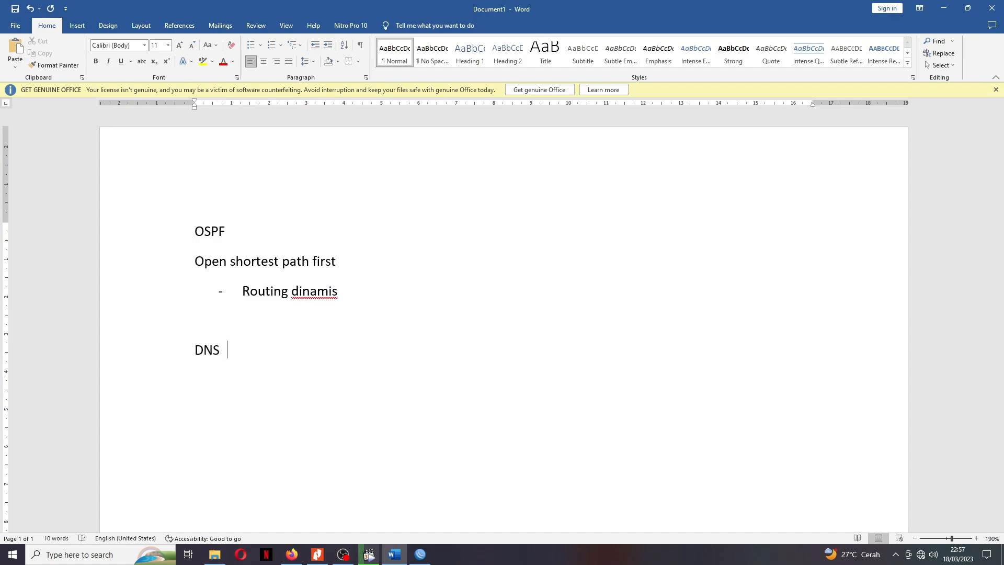
{"action": "type", "text": "= 192.168.4"}
{"action": "key", "text": "BackSpace"}
{"action": "type", "text": "5.1"}
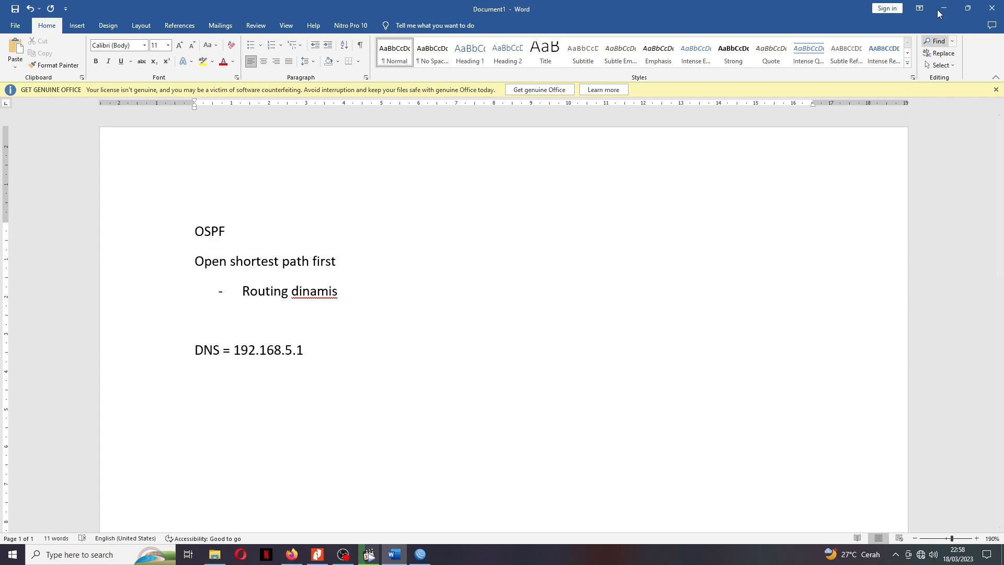
{"action": "left_click", "coordinate": [995, 90]}
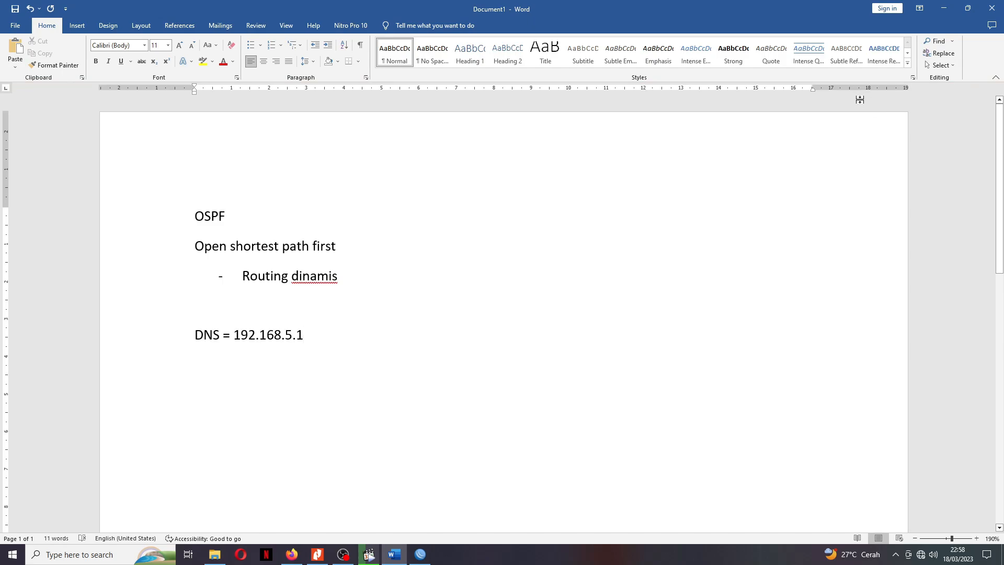
{"action": "left_click", "coordinate": [943, 8]}
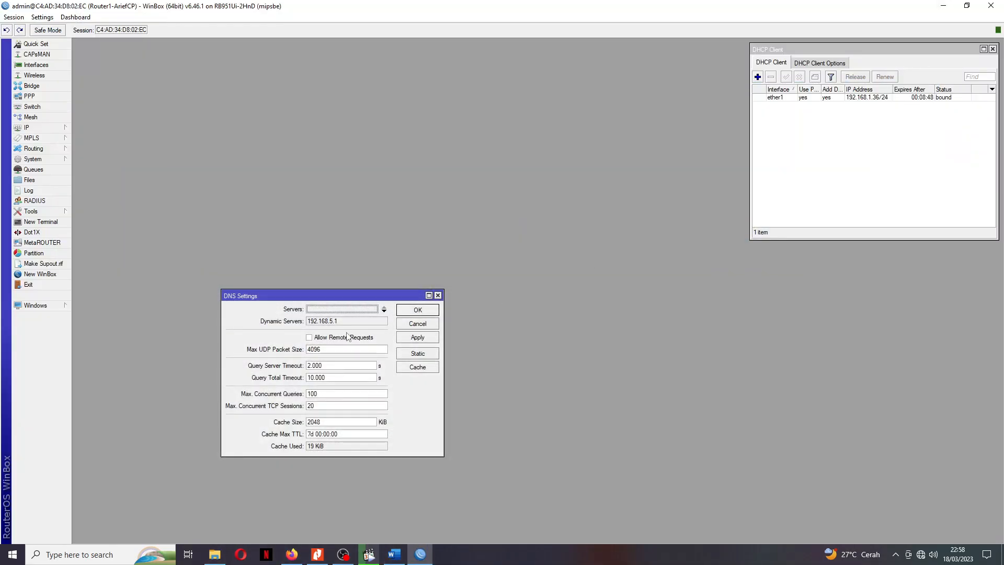
Allow remote requests in the router's DNS settings and save the change.
{"action": "left_click", "coordinate": [310, 338]}
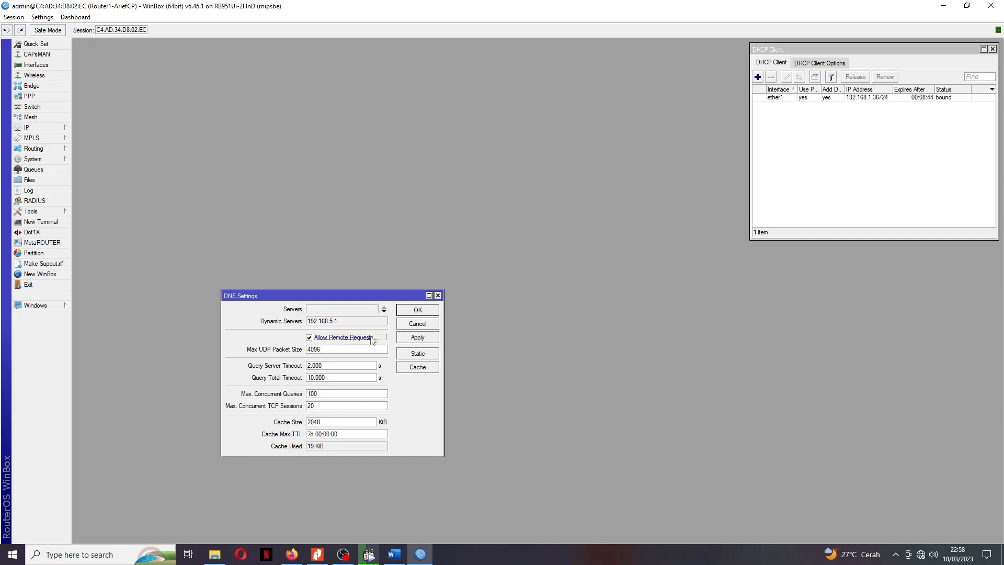
{"action": "left_click", "coordinate": [417, 337]}
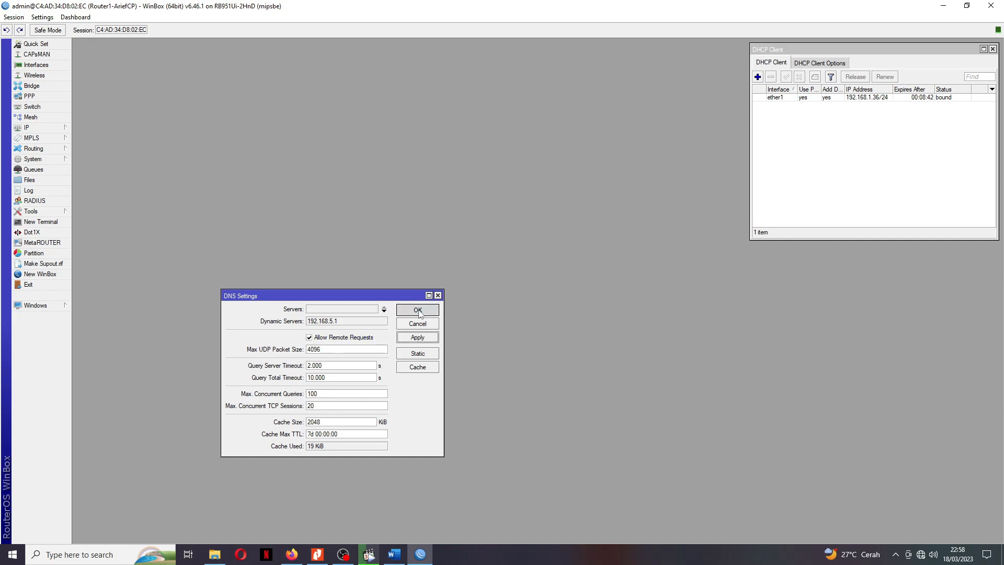
{"action": "left_click", "coordinate": [417, 310]}
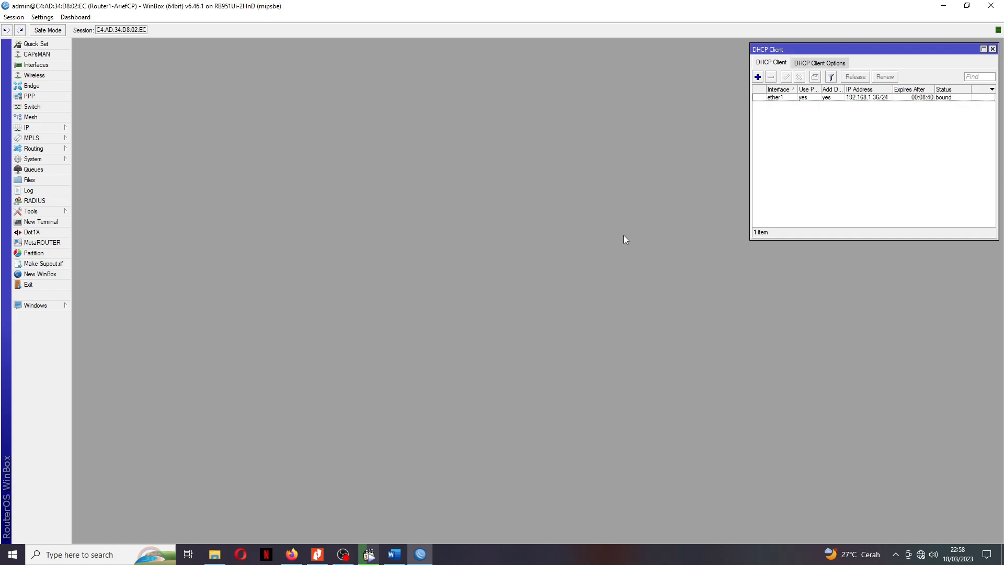
Open the router's IP address list, start a new address entry and consult the topology diagram in the Nitro Pro PDF.
{"action": "left_click", "coordinate": [37, 117]}
{"action": "left_click", "coordinate": [45, 128]}
{"action": "left_click", "coordinate": [896, 199]}
{"action": "left_click", "coordinate": [41, 128]}
{"action": "left_click", "coordinate": [104, 151]}
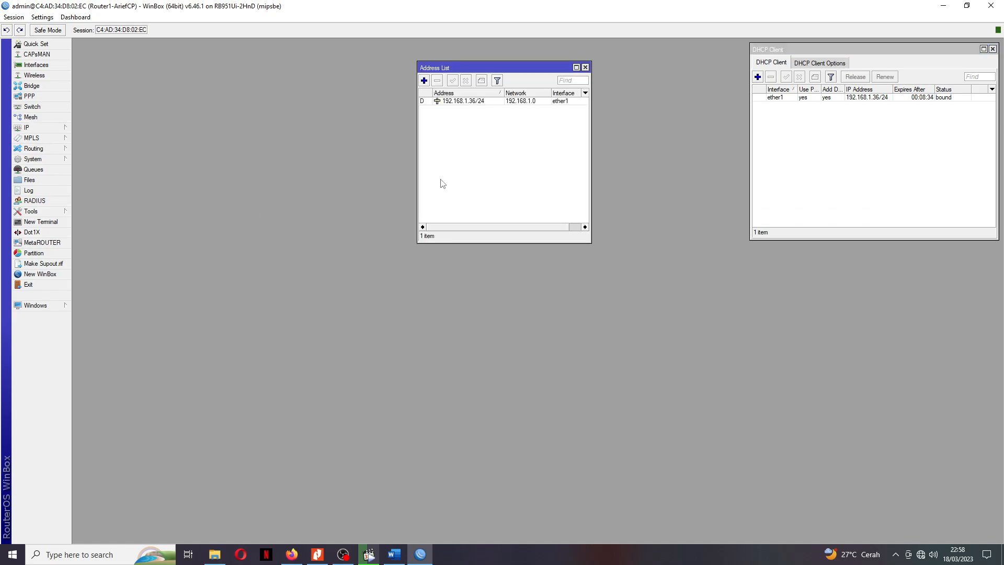
{"action": "left_click_drag", "start_coordinate": [493, 67], "coordinate": [411, 152]}
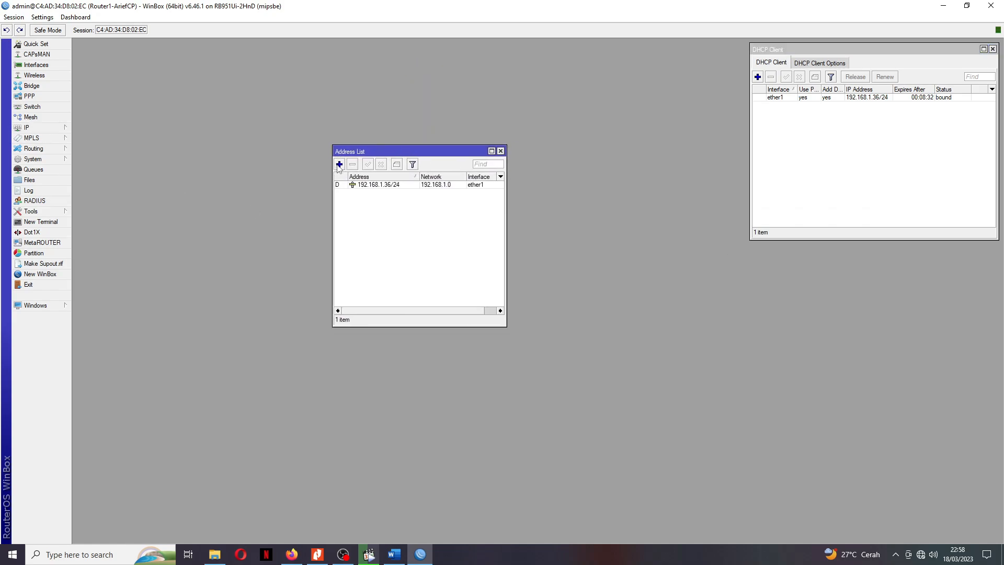
{"action": "left_click", "coordinate": [338, 164]}
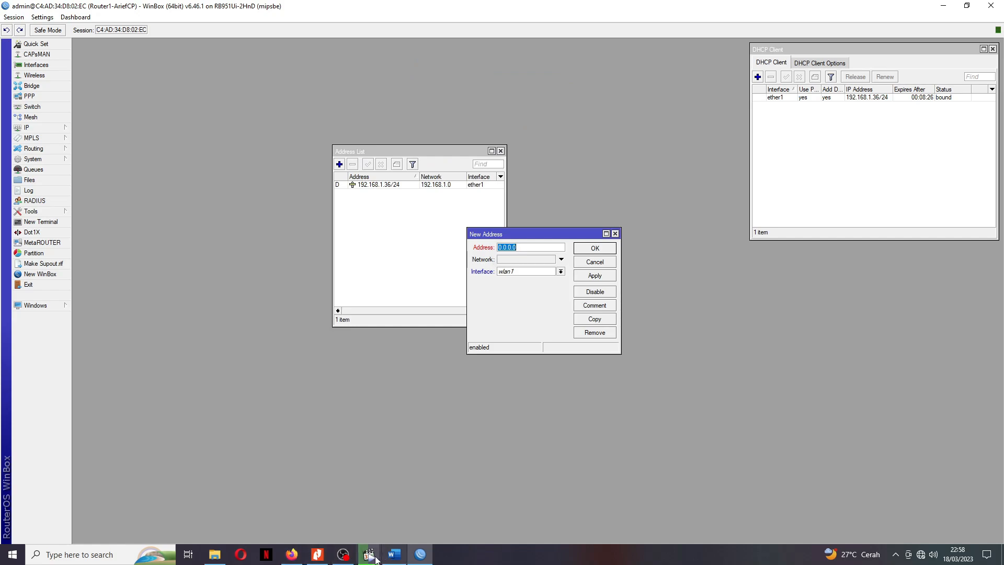
{"action": "left_click", "coordinate": [317, 554]}
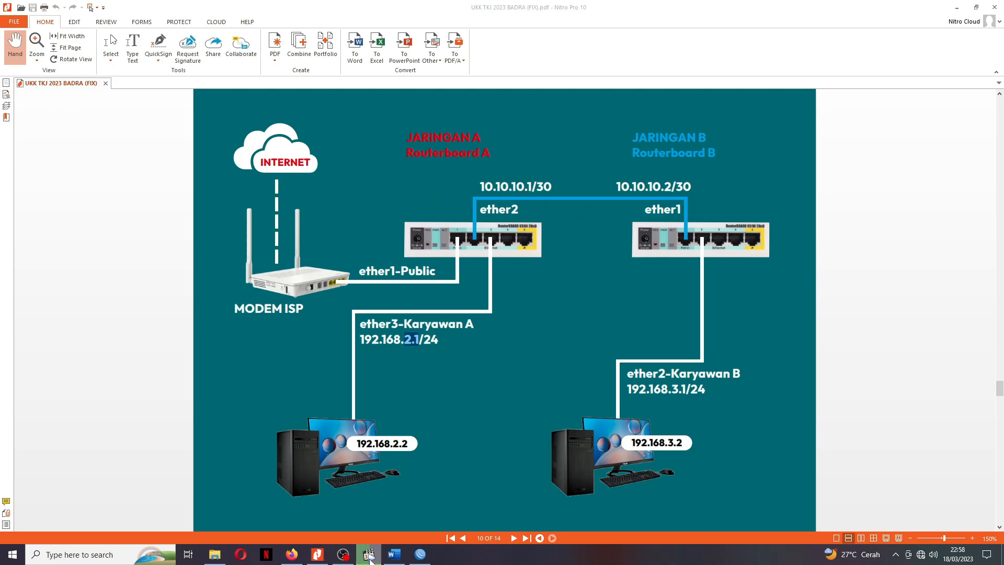
{"action": "left_click", "coordinate": [319, 555]}
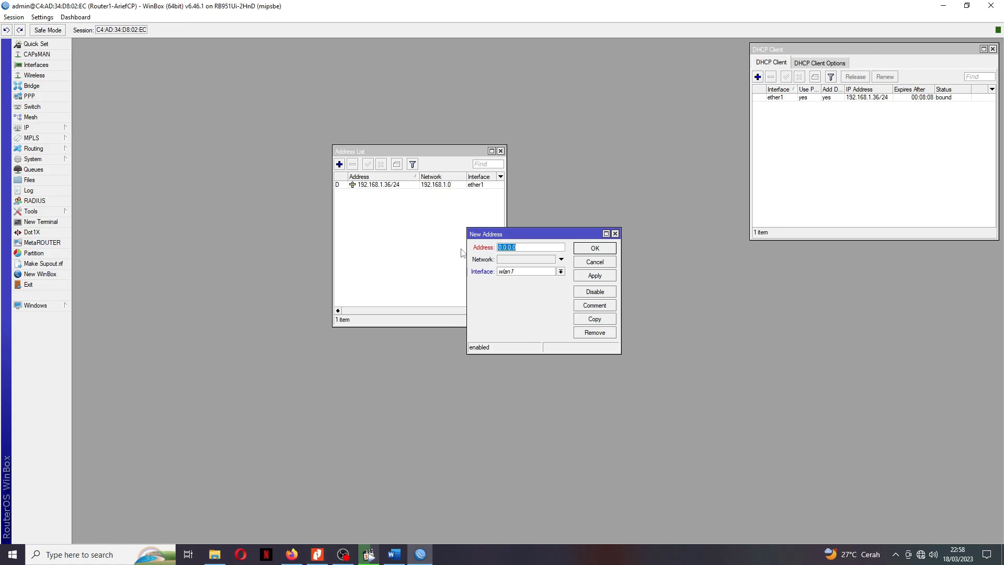
Assign the address 10.10.10.1/30 to interface ether2 and save the entry.
{"action": "left_click", "coordinate": [525, 271]}
{"action": "left_click", "coordinate": [522, 286]}
{"action": "type", "text": "1"}
{"action": "left_click", "coordinate": [595, 277]}
{"action": "left_click", "coordinate": [552, 287]}
{"action": "left_click", "coordinate": [506, 247]}
{"action": "left_click_drag", "start_coordinate": [506, 248], "coordinate": [497, 248]}
{"action": "key", "text": "BackSpace"}
{"action": "left_click", "coordinate": [586, 277]}
{"action": "left_click", "coordinate": [592, 250]}
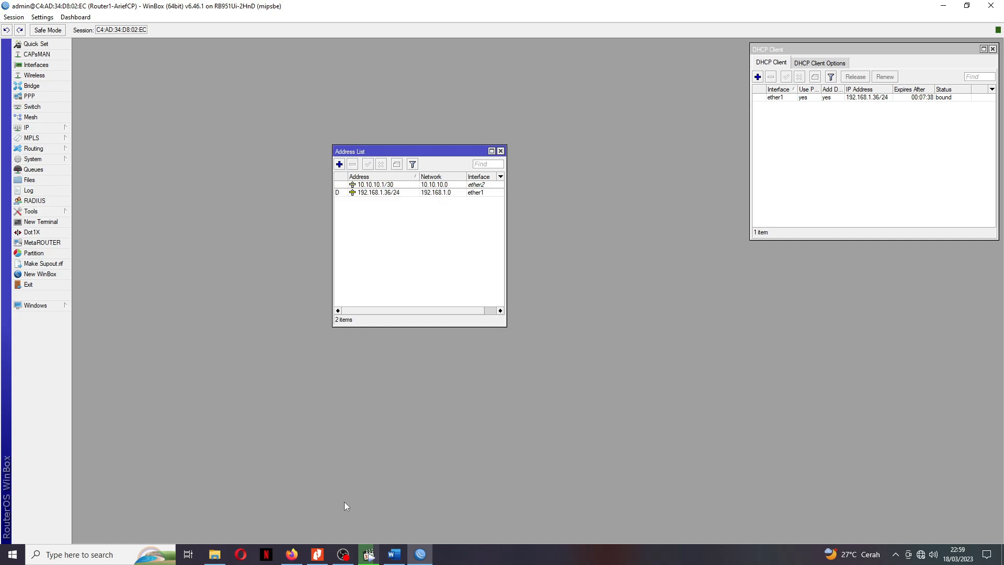
Consult the topology PDF, then add the address 192.168.2.1/24 on interface ether3 in WinBox and save it.
{"action": "left_click", "coordinate": [317, 554]}
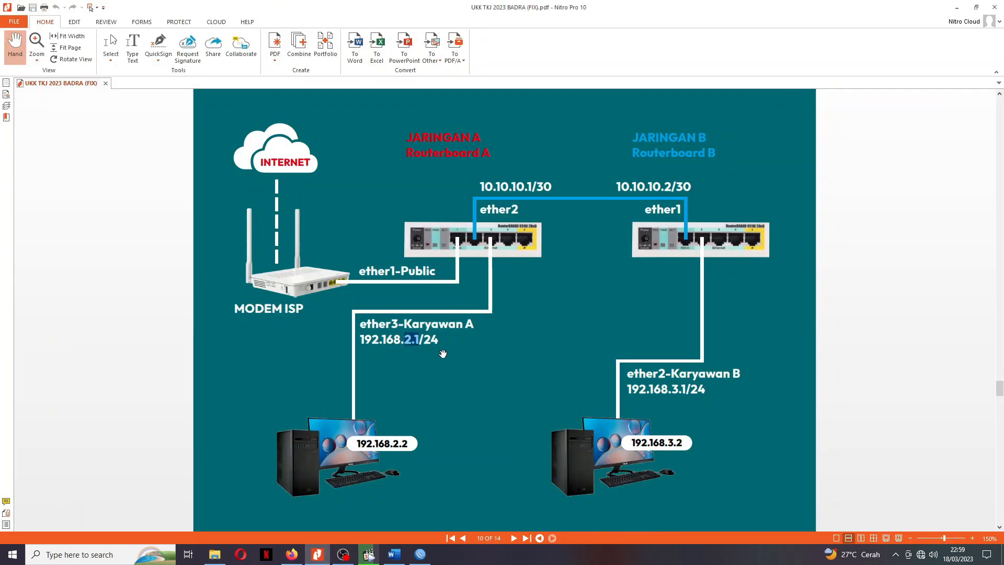
{"action": "left_click", "coordinate": [420, 554]}
{"action": "left_click", "coordinate": [340, 164]}
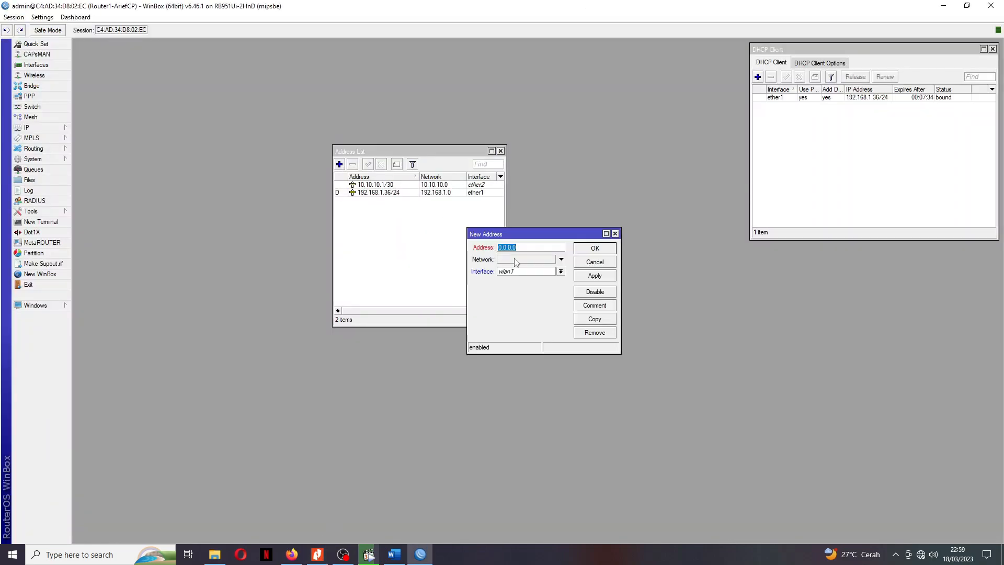
{"action": "type", "text": "192.168.2.1/24"}
{"action": "left_click", "coordinate": [514, 272]}
{"action": "left_click", "coordinate": [520, 293]}
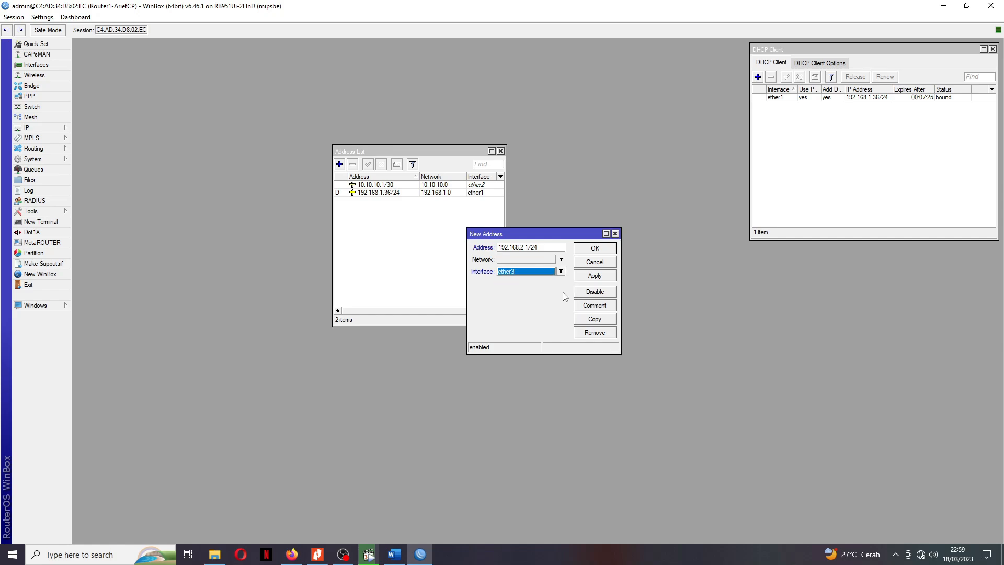
{"action": "left_click", "coordinate": [594, 276]}
{"action": "left_click", "coordinate": [595, 248]}
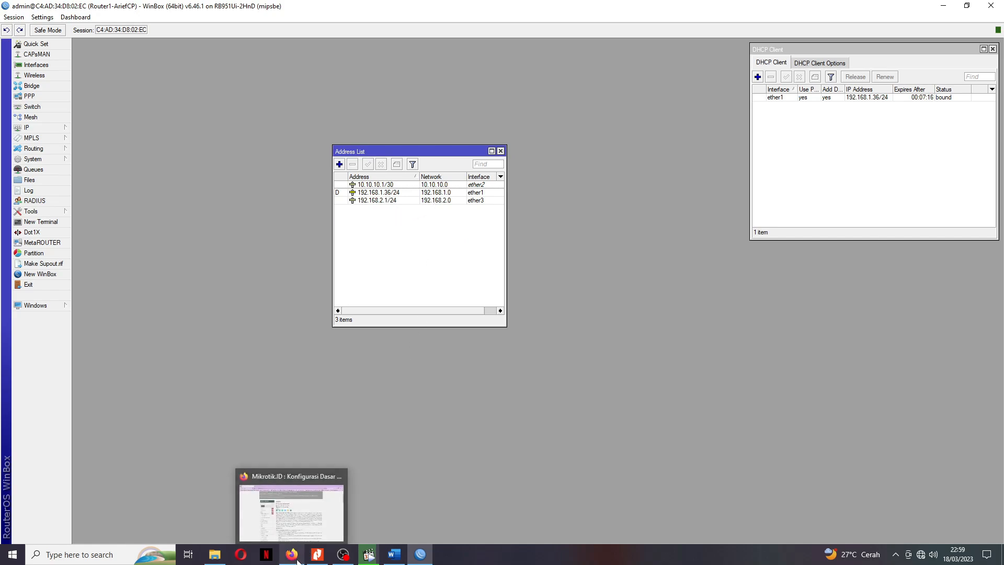
Read the Soal 3 Unit 1 task list in the Nitro Pro PDF and compare its static IP requirement with the topology diagram.
{"action": "left_click", "coordinate": [318, 554]}
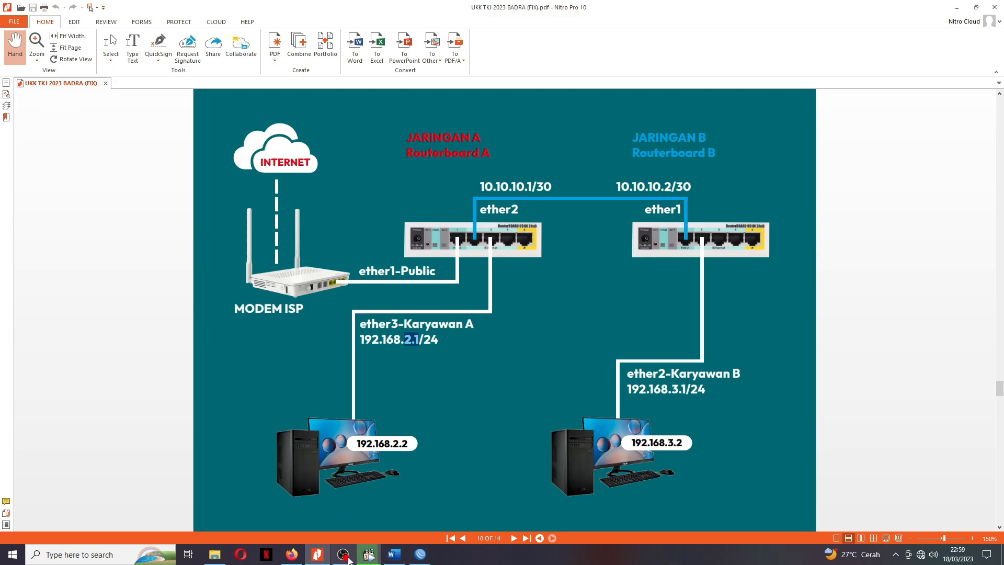
{"action": "scroll", "coordinate": [464, 371], "scroll_direction": "down", "scroll_amount": 12}
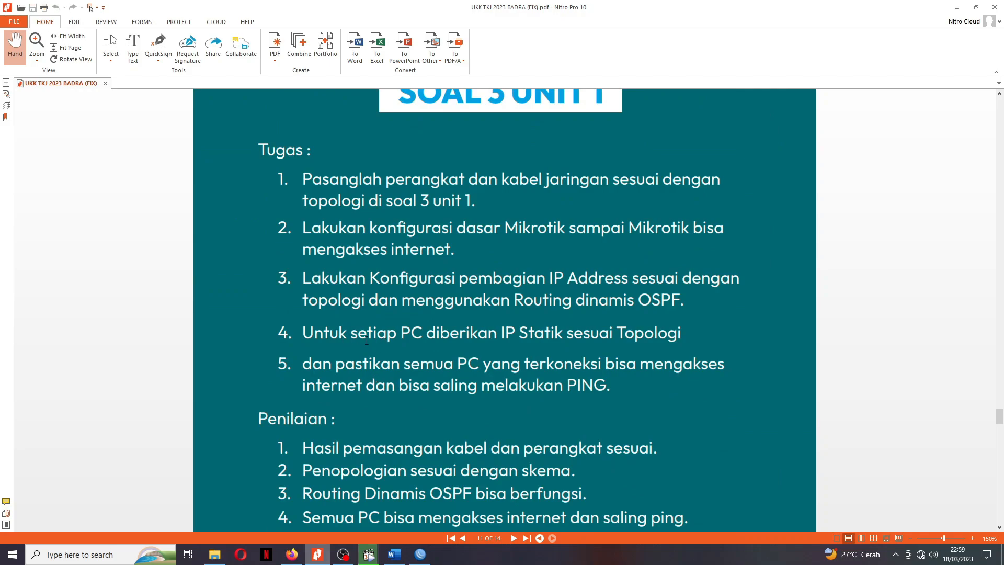
{"action": "left_click_drag", "start_coordinate": [413, 333], "coordinate": [608, 333]}
{"action": "left_click", "coordinate": [647, 333]}
{"action": "scroll", "coordinate": [477, 353], "scroll_direction": "up", "scroll_amount": 5}
{"action": "scroll", "coordinate": [480, 351], "scroll_direction": "up", "scroll_amount": 7}
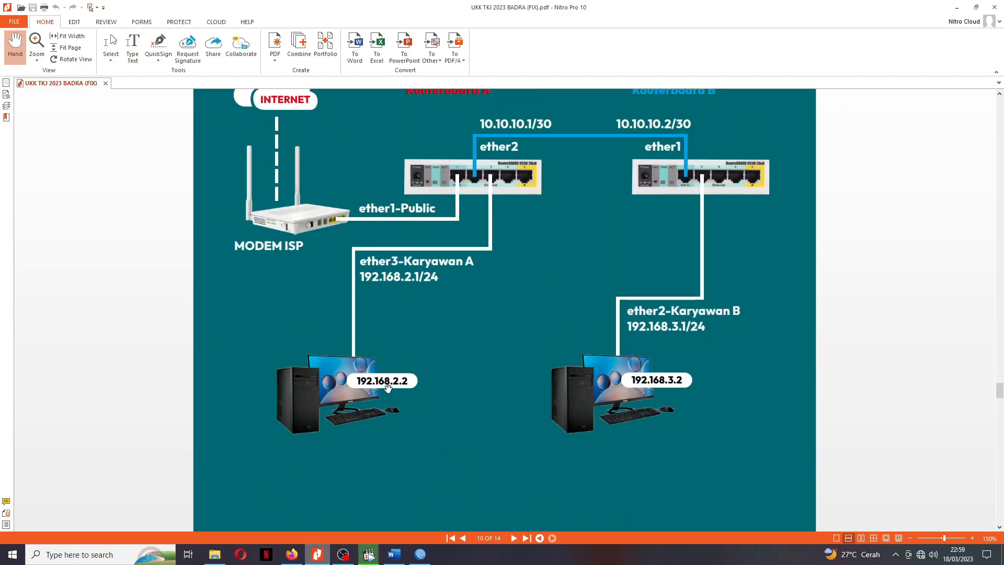
{"action": "scroll", "coordinate": [362, 383], "scroll_direction": "up", "scroll_amount": 1}
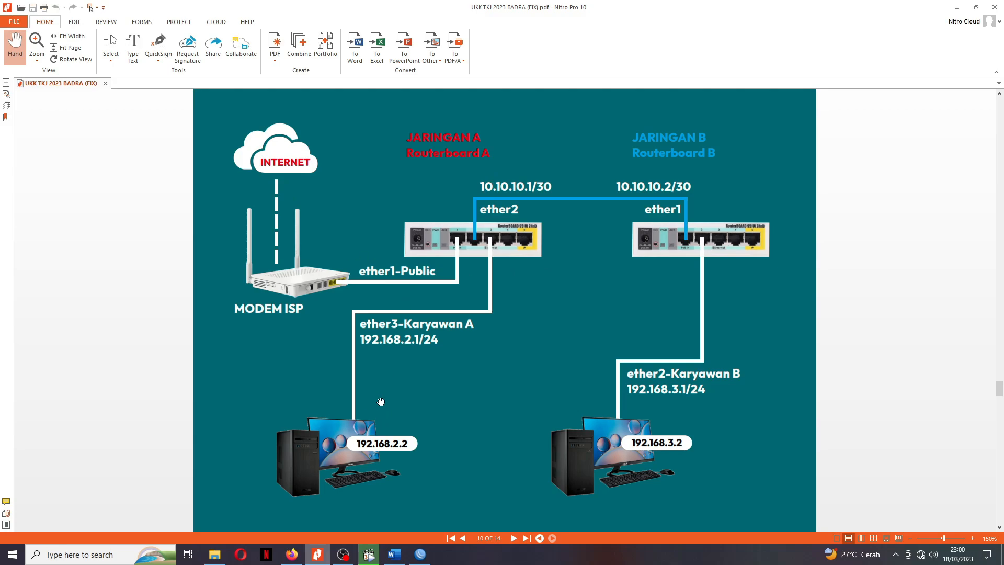
{"action": "left_click", "coordinate": [318, 553]}
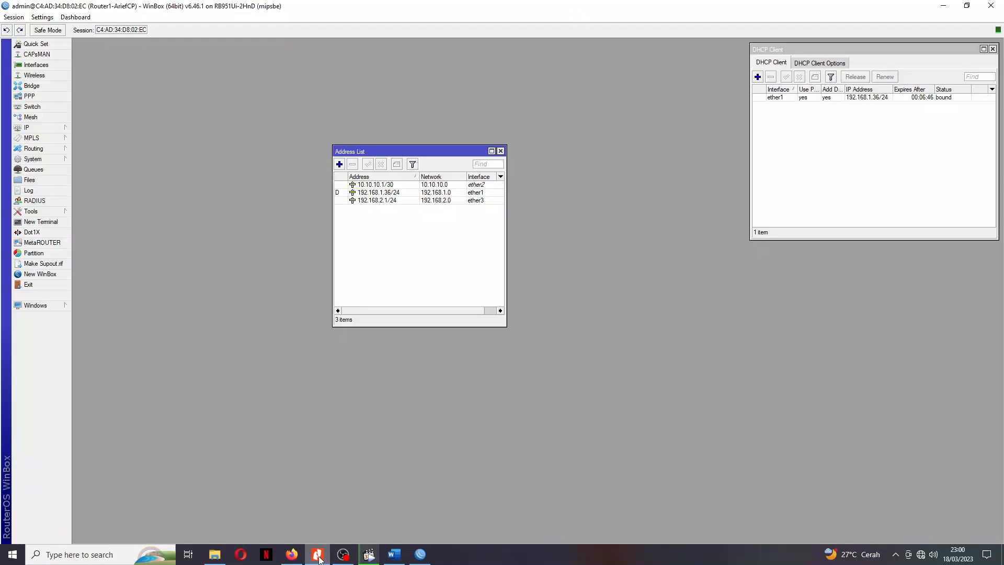
Set up a DHCP server on interface ether3 with DHCP Setup, accepting all of the proposed network, pool, DNS and lease values.
{"action": "left_click", "coordinate": [42, 128]}
{"action": "left_click", "coordinate": [101, 192]}
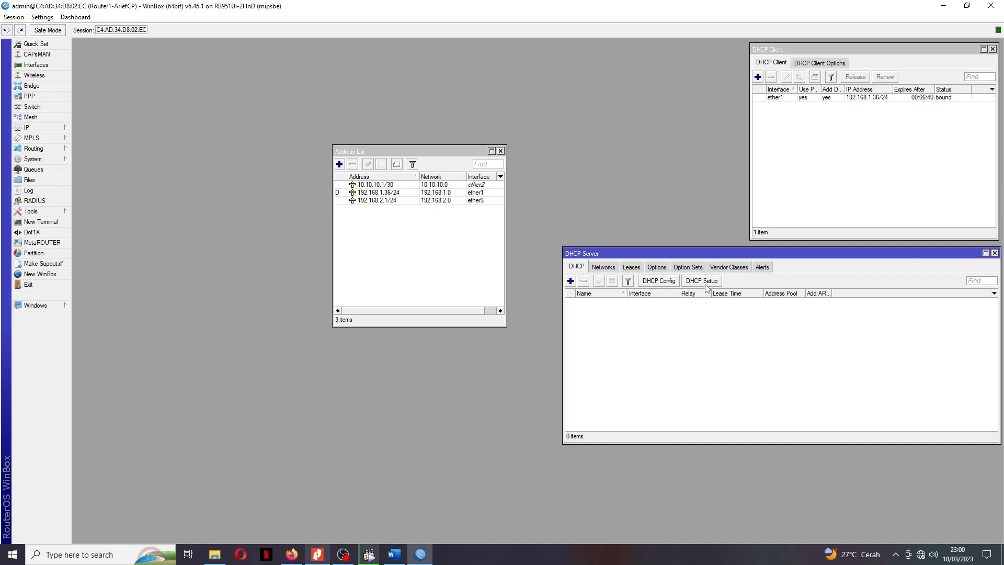
{"action": "left_click", "coordinate": [699, 281]}
{"action": "left_click", "coordinate": [574, 290]}
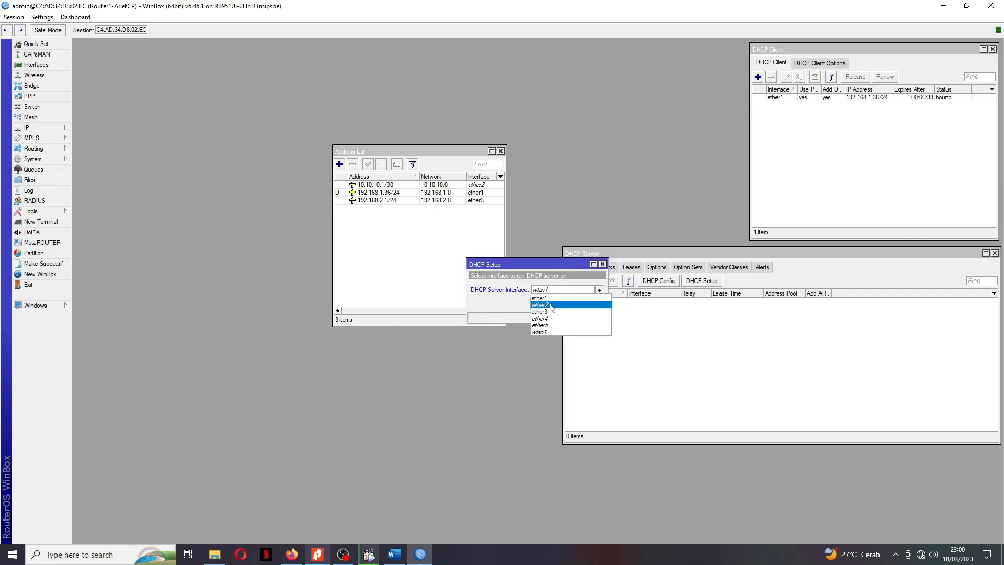
{"action": "left_click", "coordinate": [573, 312]}
{"action": "left_click", "coordinate": [564, 303]}
{"action": "left_click", "coordinate": [564, 303]}
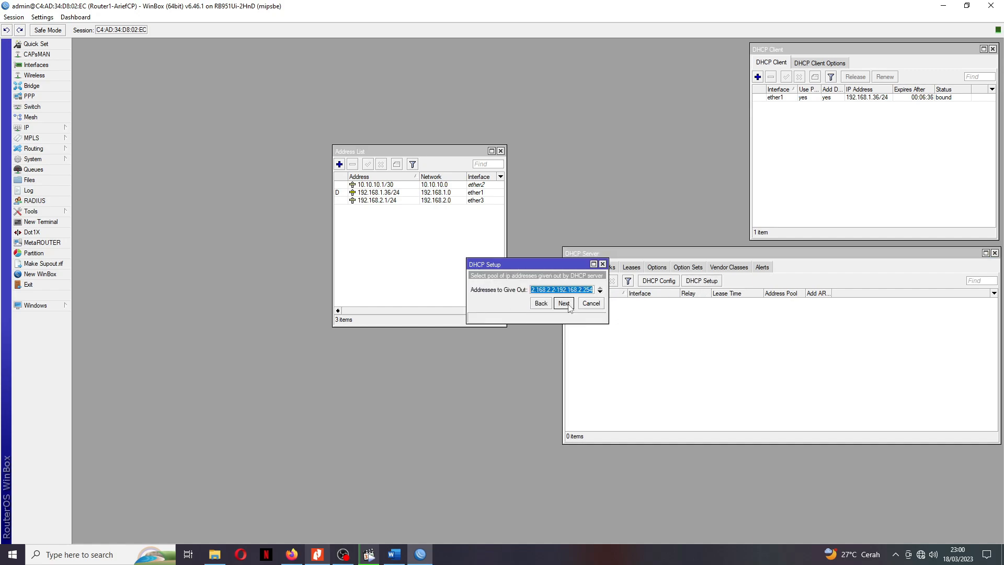
{"action": "left_click", "coordinate": [564, 303]}
{"action": "left_click", "coordinate": [564, 303]}
{"action": "left_click", "coordinate": [565, 303]}
{"action": "left_click", "coordinate": [564, 303]}
{"action": "left_click", "coordinate": [539, 287]}
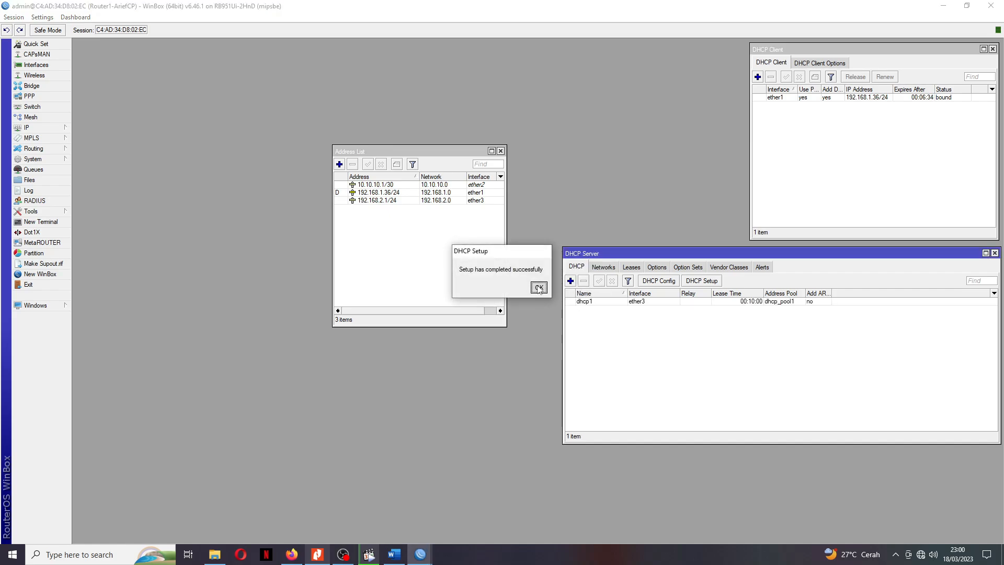
{"action": "mouse_move", "coordinate": [747, 252]}
{"action": "left_mouse_down"}
{"action": "mouse_move", "coordinate": [614, 267]}
{"action": "mouse_move", "coordinate": [803, 253]}
{"action": "mouse_move", "coordinate": [743, 253]}
{"action": "left_mouse_up"}
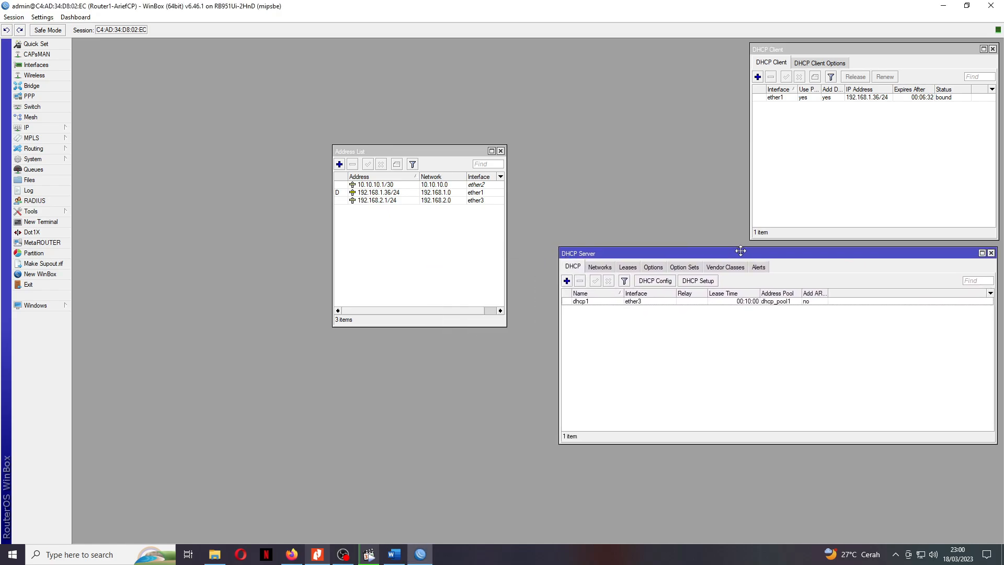
Open a Windows Command Prompt and run ipconfig/all to check the IPv4 address the PC received.
{"action": "left_click", "coordinate": [920, 555]}
{"action": "left_click", "coordinate": [920, 558]}
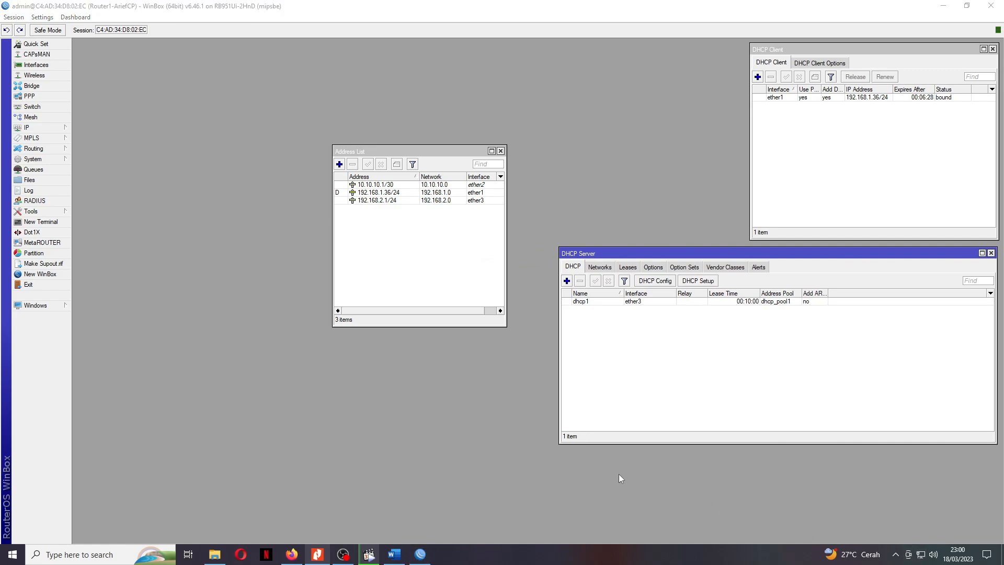
{"action": "key", "text": "super+r"}
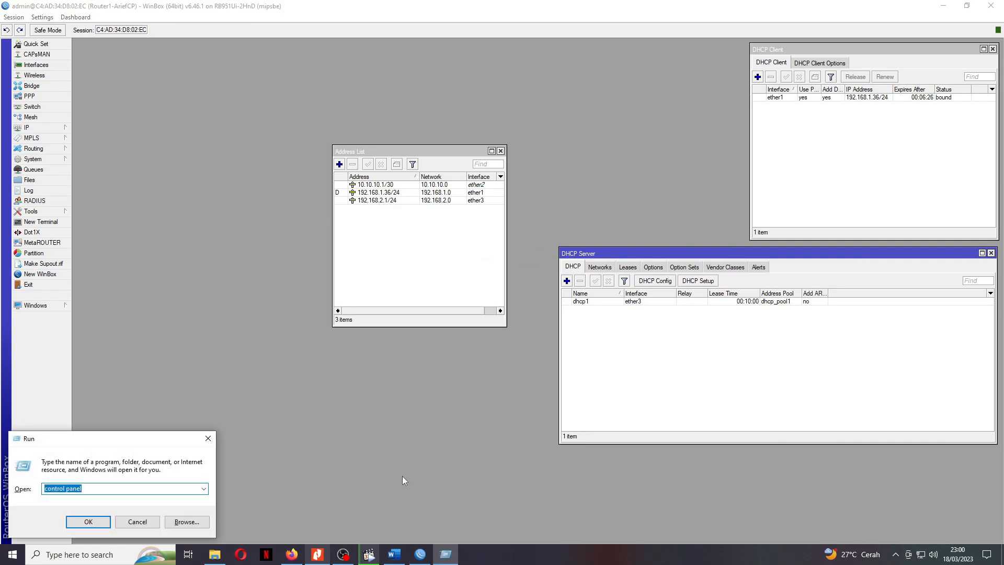
{"action": "type", "text": "cmd"}
{"action": "key", "text": "Return"}
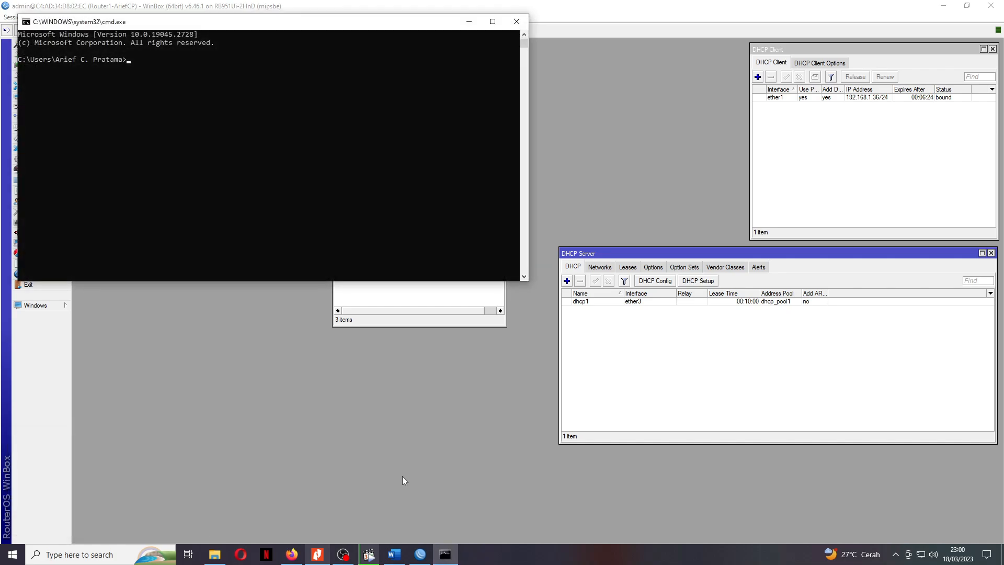
{"action": "type", "text": "ipconfig/all"}
{"action": "key", "text": "Return"}
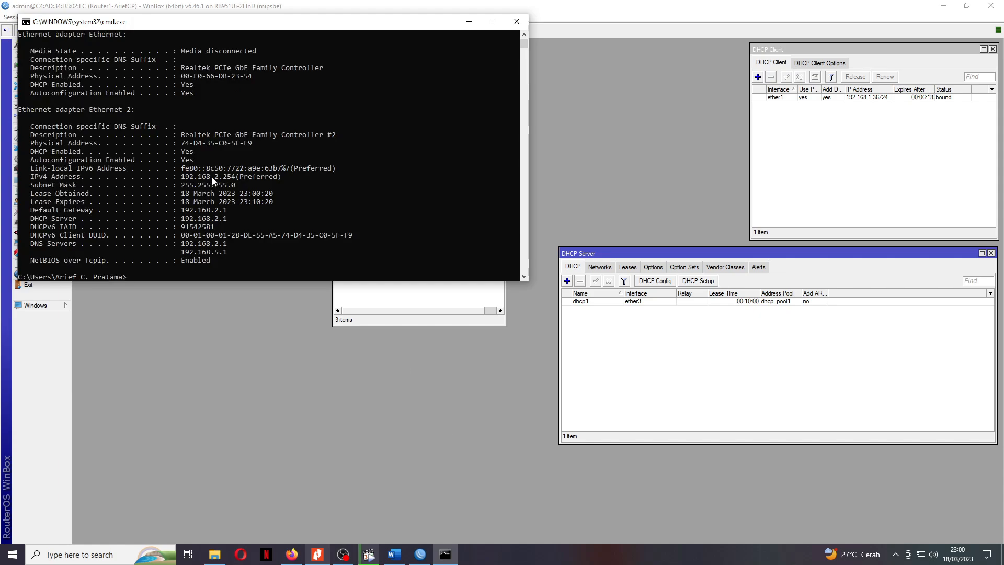
{"action": "left_click_drag", "start_coordinate": [211, 177], "coordinate": [235, 180]}
{"action": "left_click", "coordinate": [255, 202]}
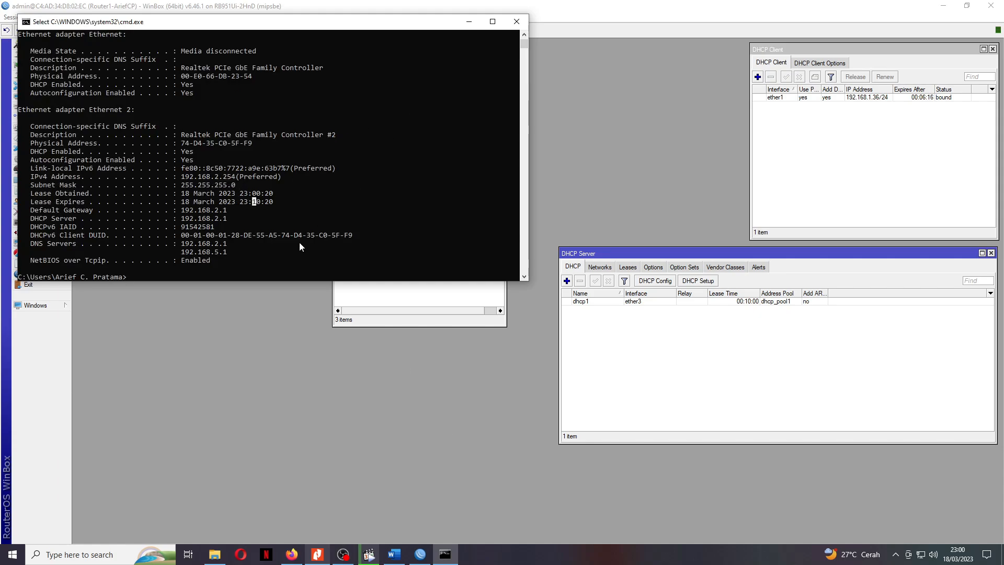
Test the PC's internet access by pinging gooogle.com and smkitbadra.sch.id, and minimize the Command Prompt.
{"action": "type", "text": "ping"}
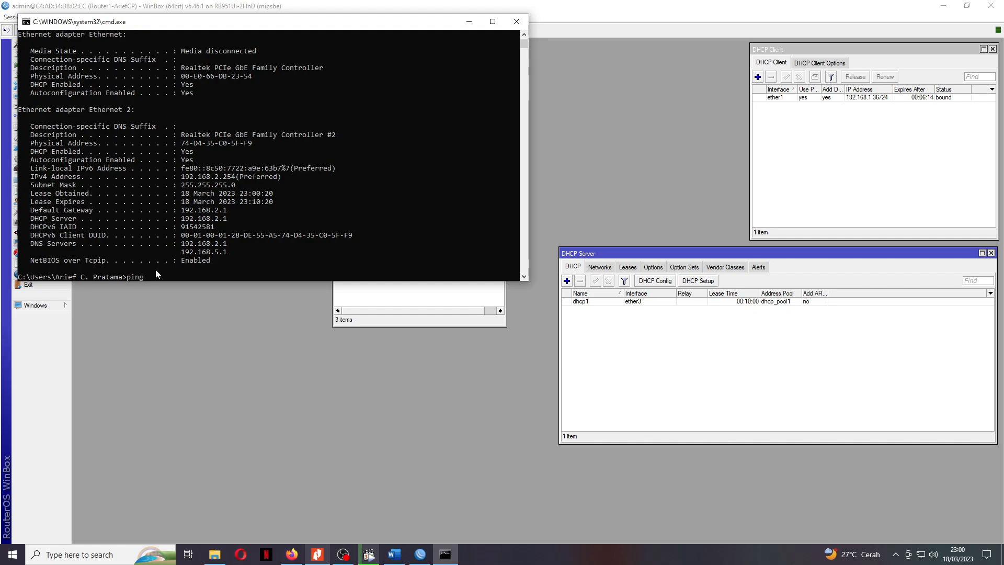
{"action": "type", "text": " gooogle.com"}
{"action": "key", "text": "Return"}
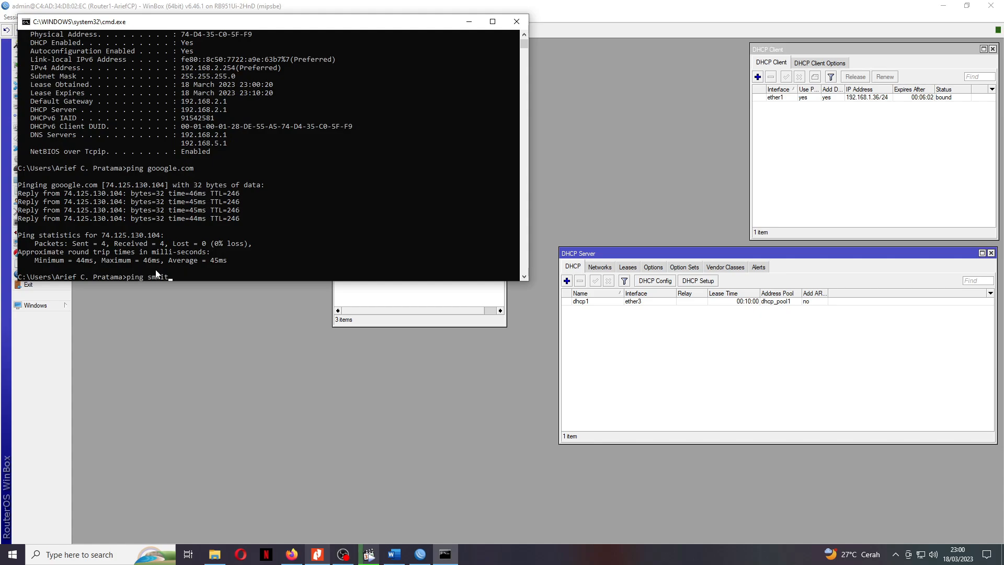
{"action": "type", "text": "ra.sch.id"}
{"action": "key", "text": "Return"}
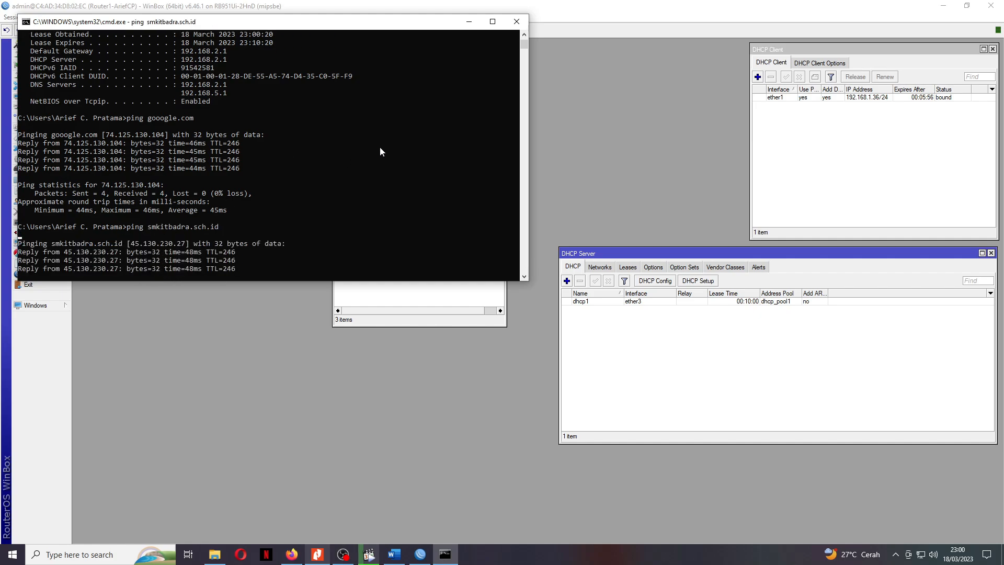
{"action": "left_click", "coordinate": [469, 22]}
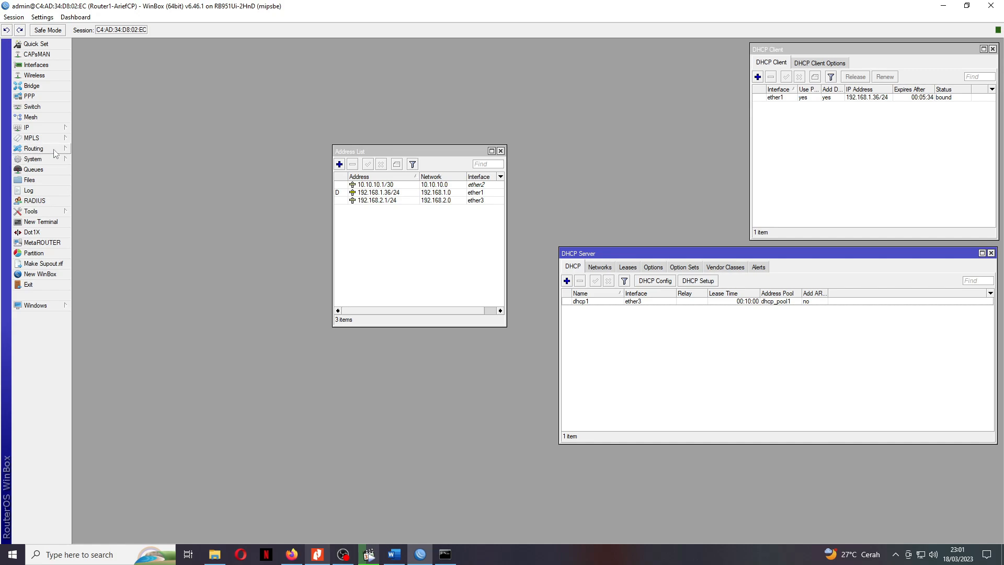
Open the OSPF routing window in WinBox and close the Address List, DHCP Server and DHCP Client windows.
{"action": "left_click", "coordinate": [27, 149]}
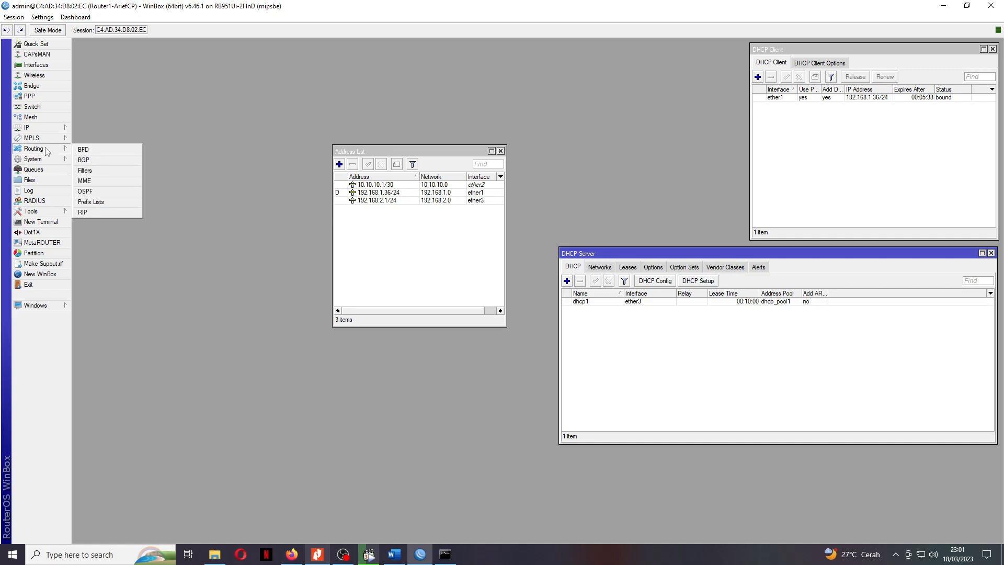
{"action": "left_click", "coordinate": [85, 191]}
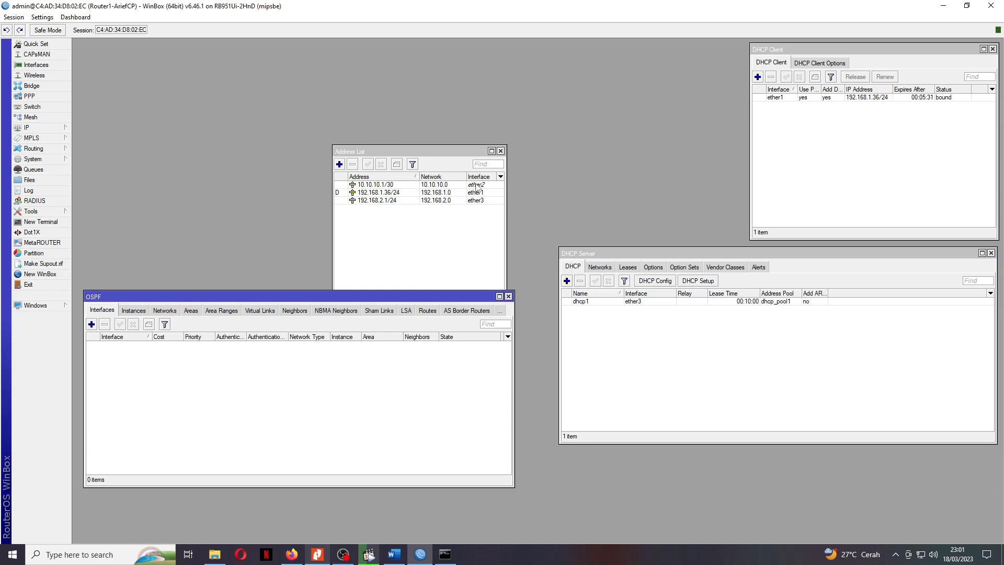
{"action": "left_click", "coordinate": [500, 151]}
{"action": "left_click", "coordinate": [990, 253]}
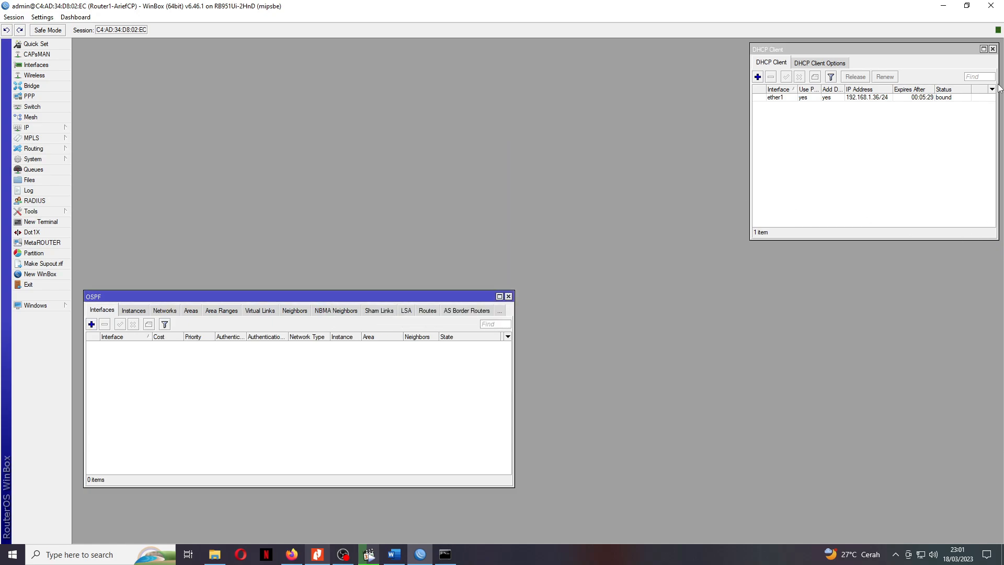
{"action": "left_click", "coordinate": [992, 49]}
{"action": "left_click_drag", "start_coordinate": [281, 298], "coordinate": [479, 222]}
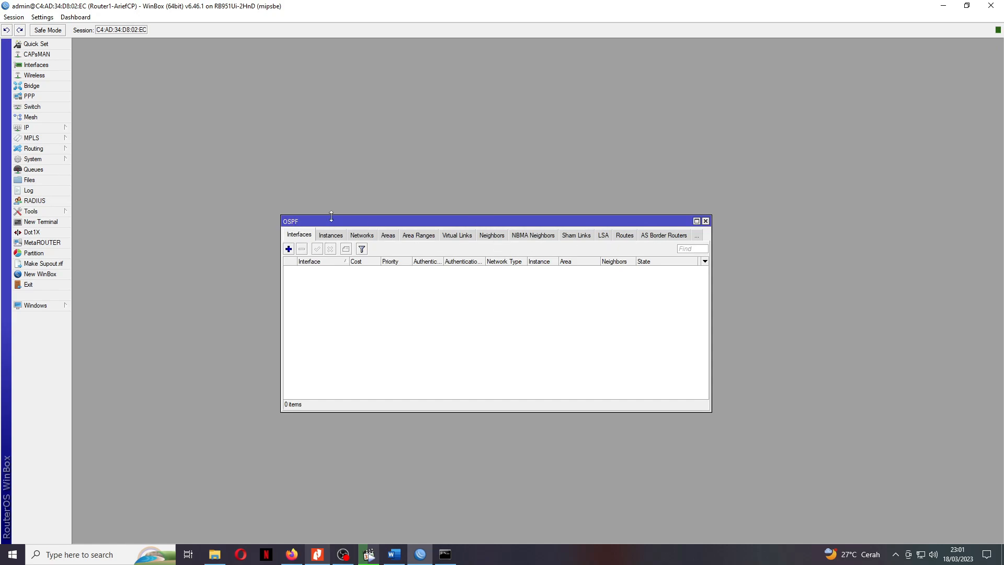
Set the Router ID of the default OSPF instance to 10.10.10.1 and switch to Nitro Pro for the topology diagram.
{"action": "left_click", "coordinate": [332, 237]}
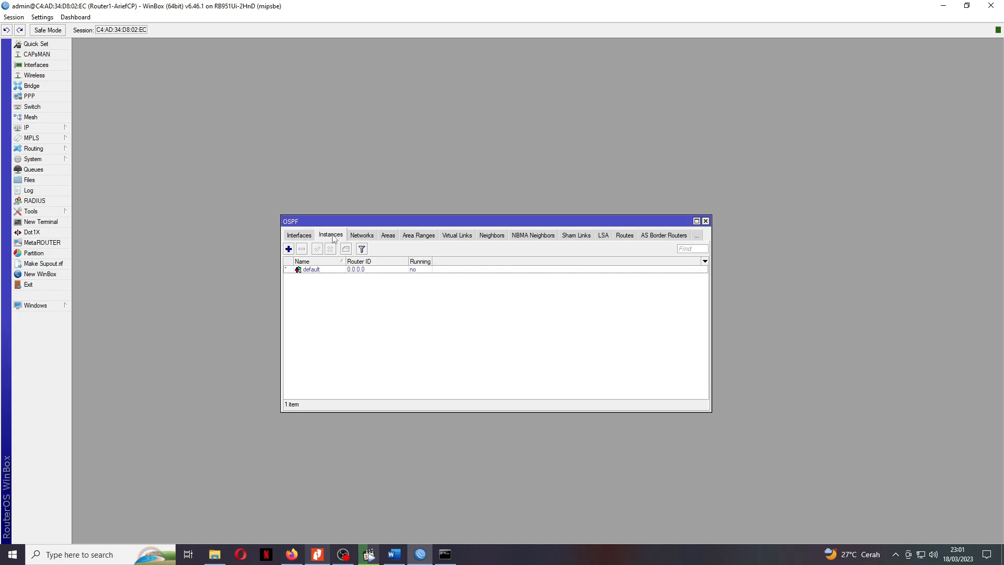
{"action": "double_click", "coordinate": [317, 271]}
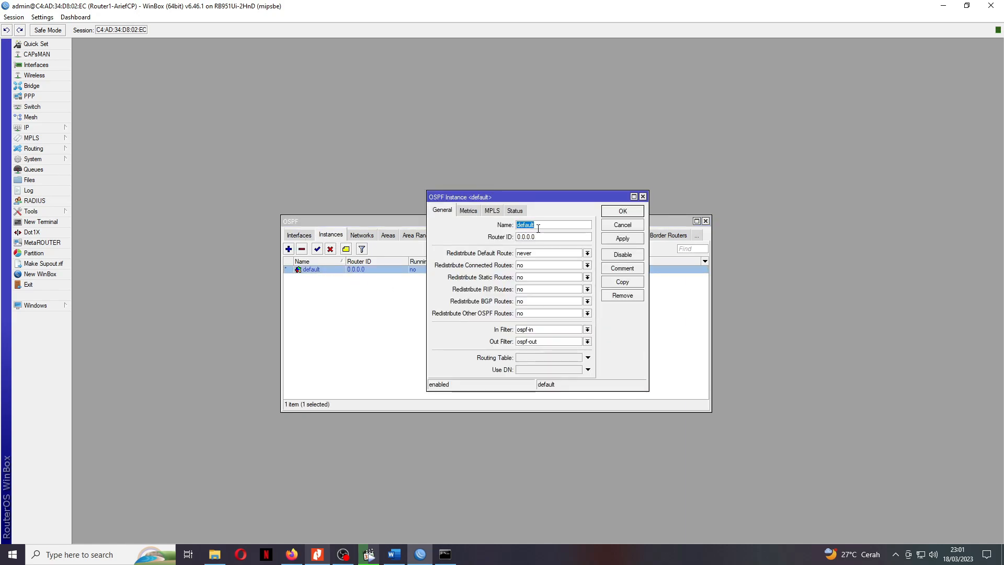
{"action": "left_click", "coordinate": [546, 238]}
{"action": "left_click_drag", "start_coordinate": [539, 238], "coordinate": [467, 238]}
{"action": "type", "text": "10.10.10."}
{"action": "left_click", "coordinate": [318, 555]}
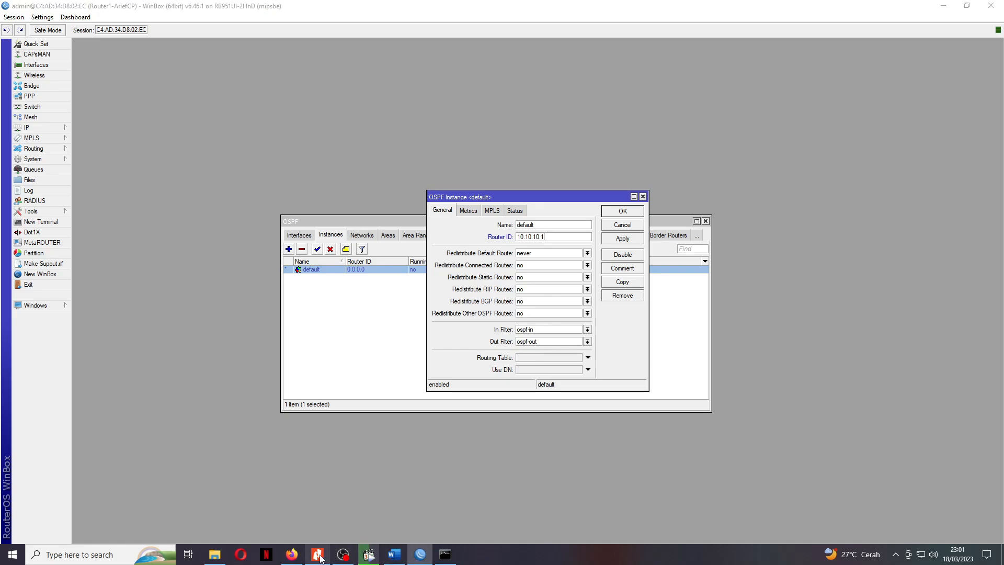
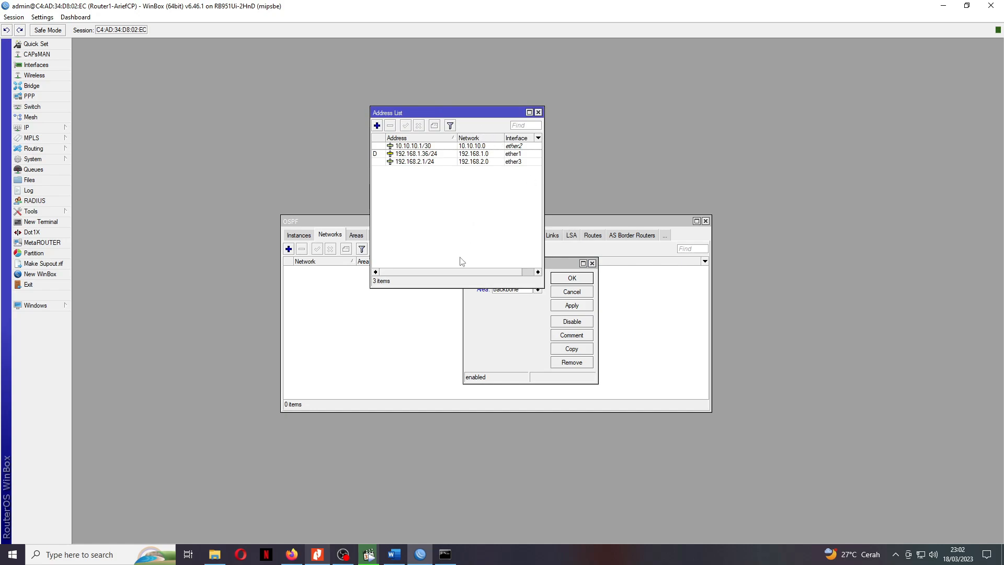
Shrink and move the Address List clear of the OSPF window, and add the OSPF network 10.10.10.0/30 in area backbone.
{"action": "left_click_drag", "start_coordinate": [459, 288], "coordinate": [453, 199]}
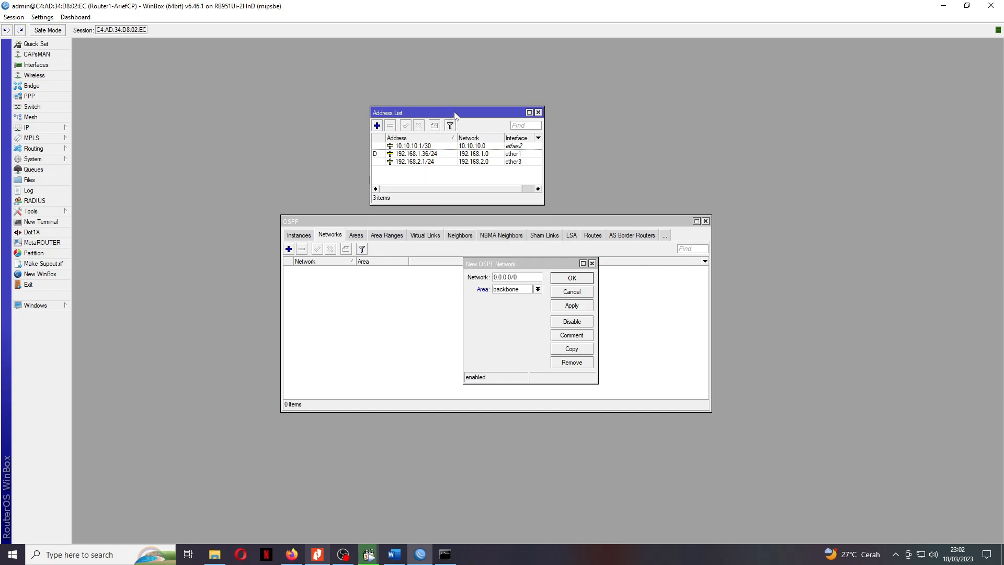
{"action": "left_click_drag", "start_coordinate": [454, 113], "coordinate": [447, 100]}
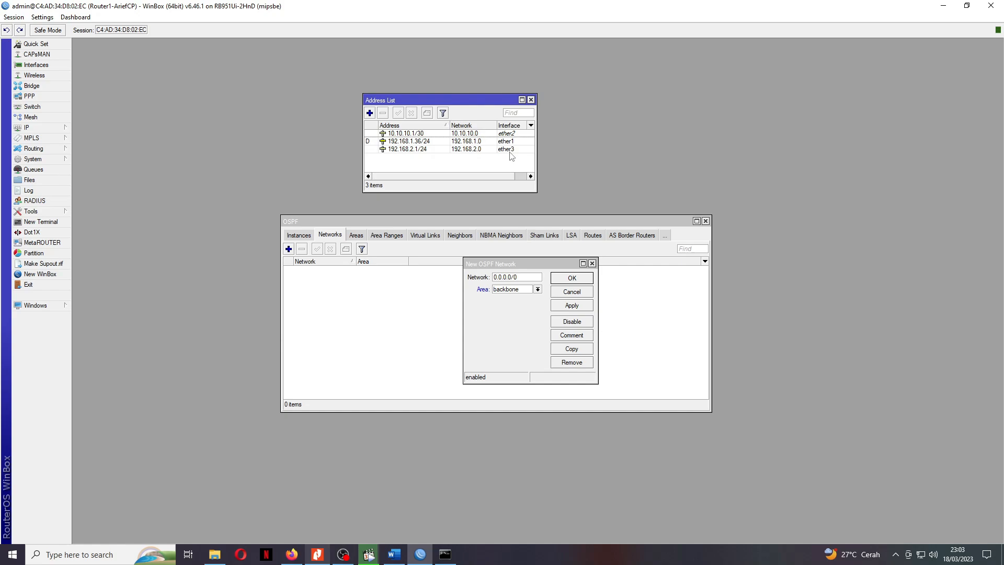
{"action": "left_click", "coordinate": [472, 278]}
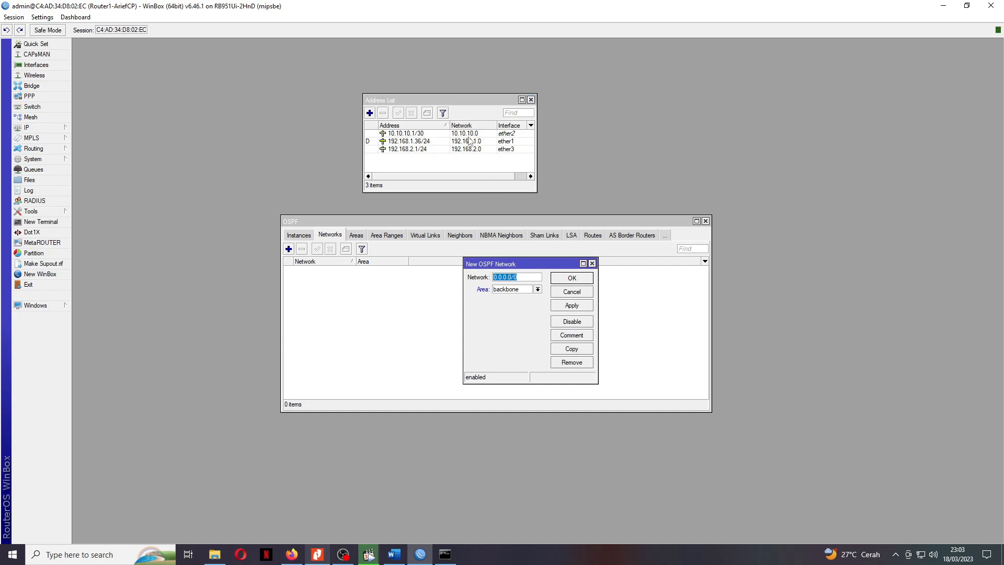
{"action": "type", "text": "10.10.10.0/30"}
{"action": "left_click", "coordinate": [571, 305]}
{"action": "left_click", "coordinate": [572, 277]}
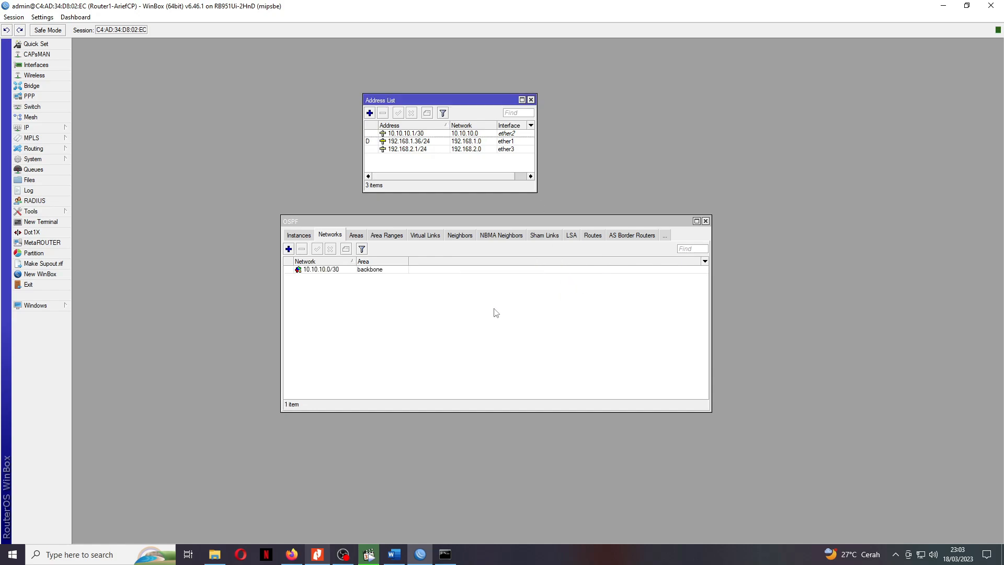
Add a second OSPF network, 192.168.2.0/24, in area backbone.
{"action": "left_click", "coordinate": [289, 249]}
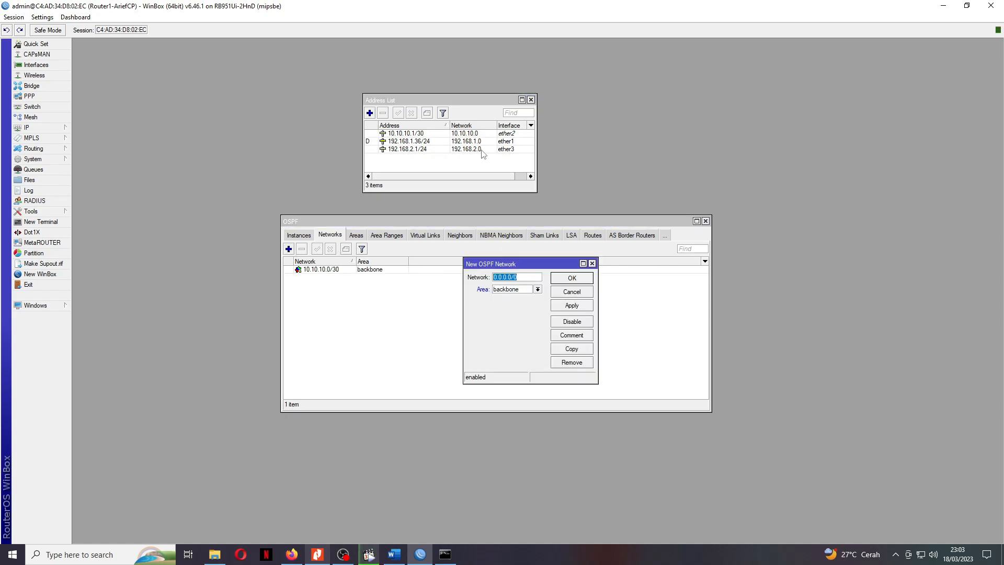
{"action": "type", "text": "192.168.2.0/24"}
{"action": "left_click", "coordinate": [572, 305]}
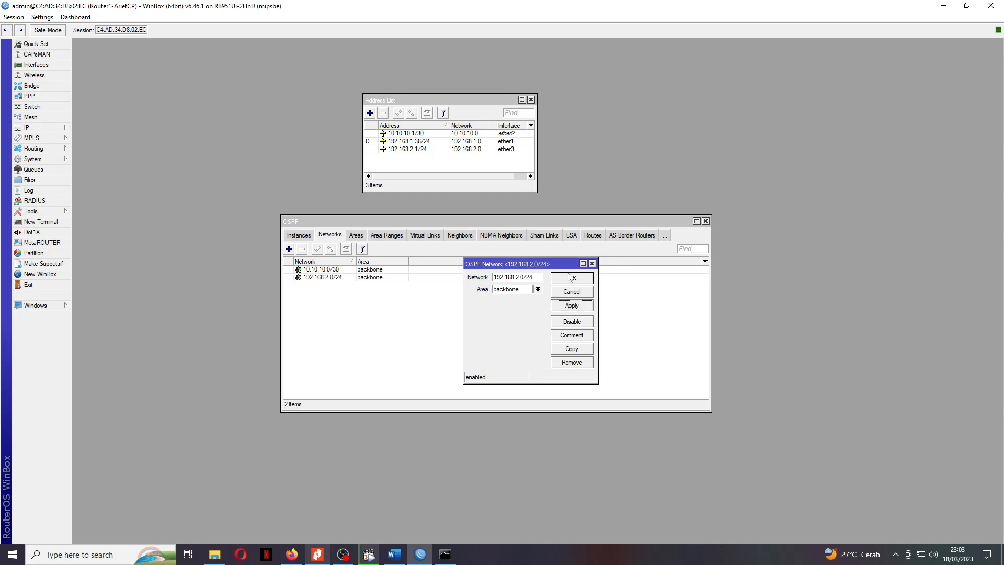
{"action": "left_click", "coordinate": [572, 277]}
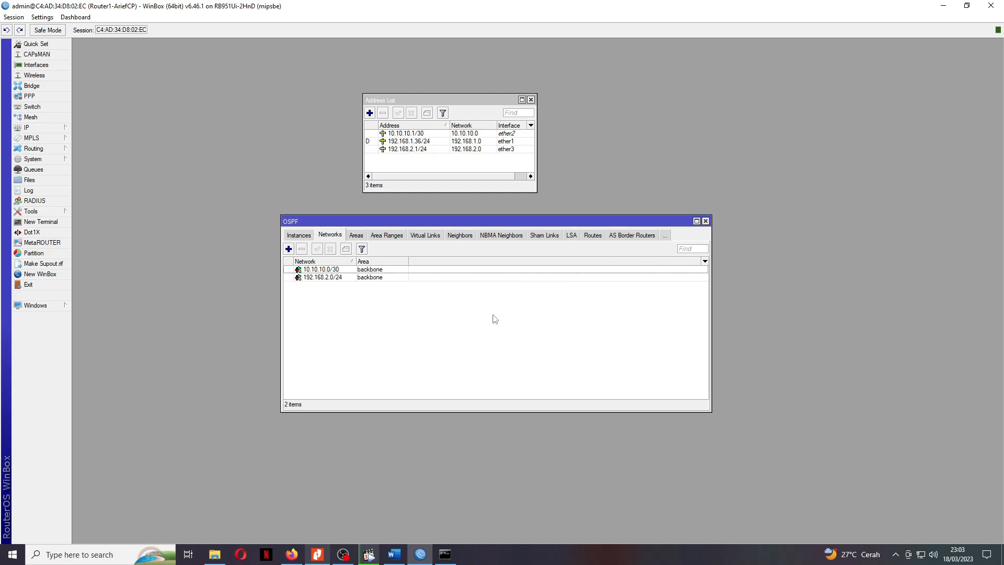
Check the OSPF instance and interface lists and close the OSPF window.
{"action": "left_click", "coordinate": [303, 236]}
{"action": "left_click", "coordinate": [366, 239]}
{"action": "left_click", "coordinate": [338, 237]}
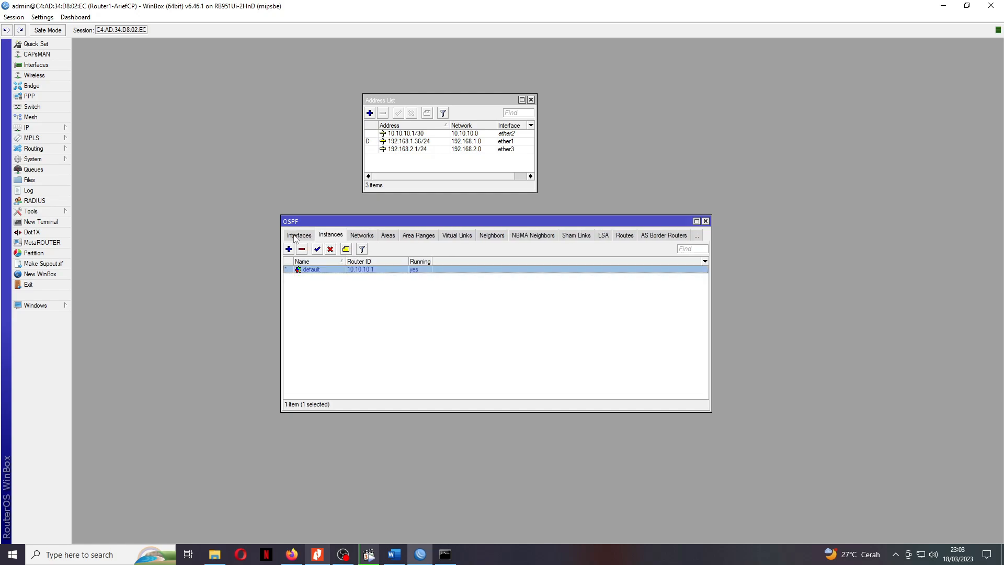
{"action": "left_click", "coordinate": [294, 236]}
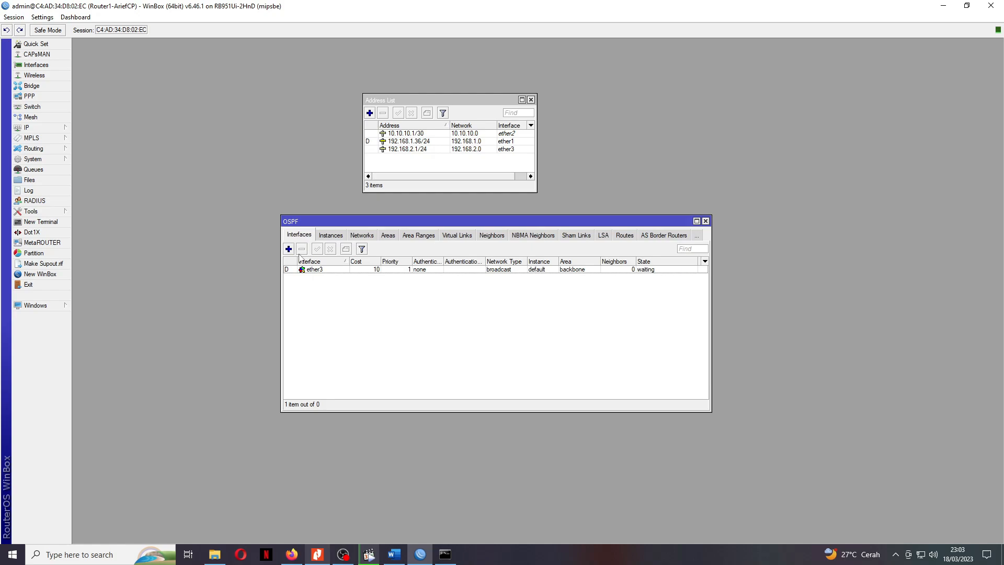
{"action": "left_click", "coordinate": [705, 220]}
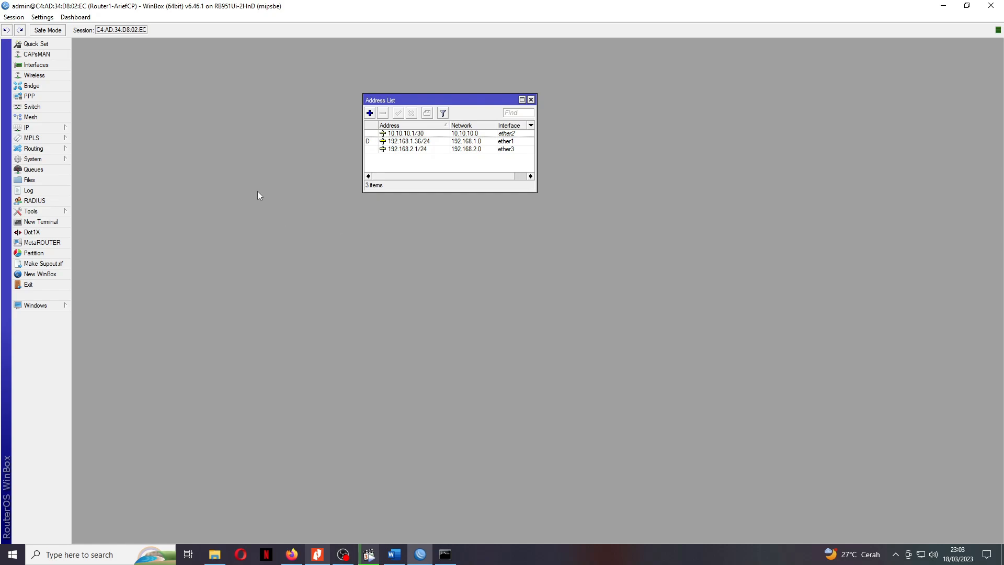
Enable RoMON on Router 1 and apply the setting.
{"action": "left_click", "coordinate": [32, 211]}
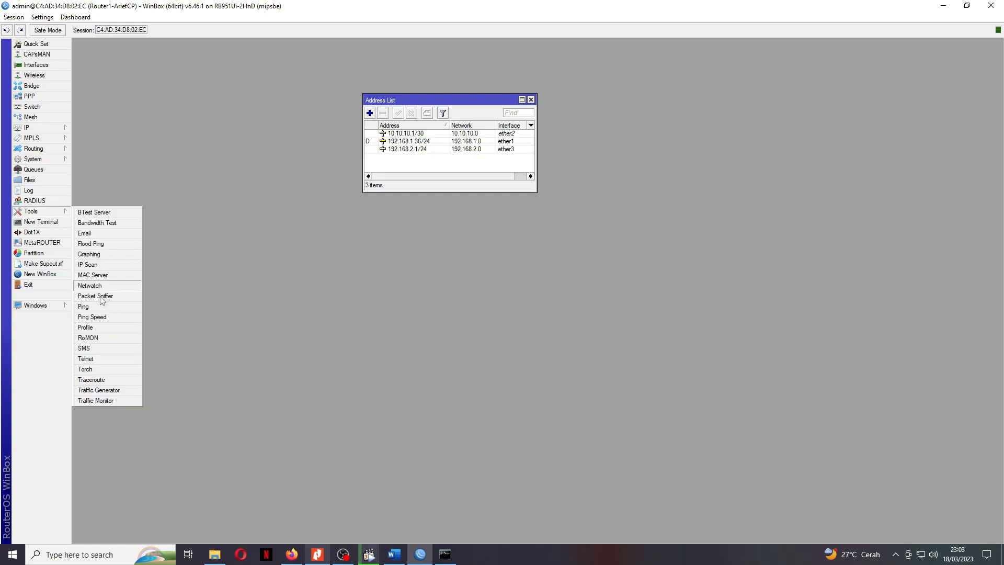
{"action": "left_click", "coordinate": [91, 340]}
{"action": "left_click", "coordinate": [497, 259]}
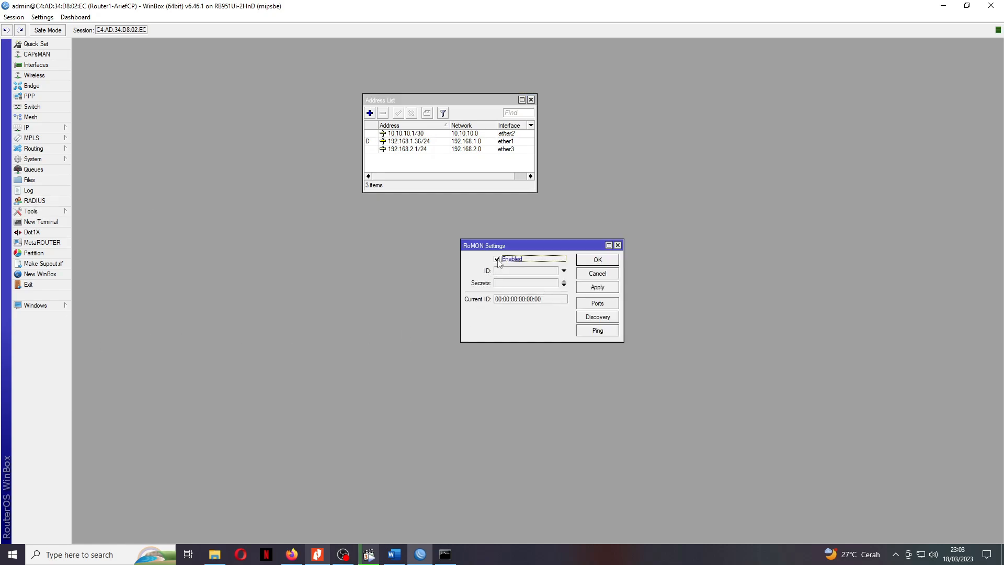
{"action": "left_click", "coordinate": [594, 289]}
{"action": "left_click", "coordinate": [594, 260]}
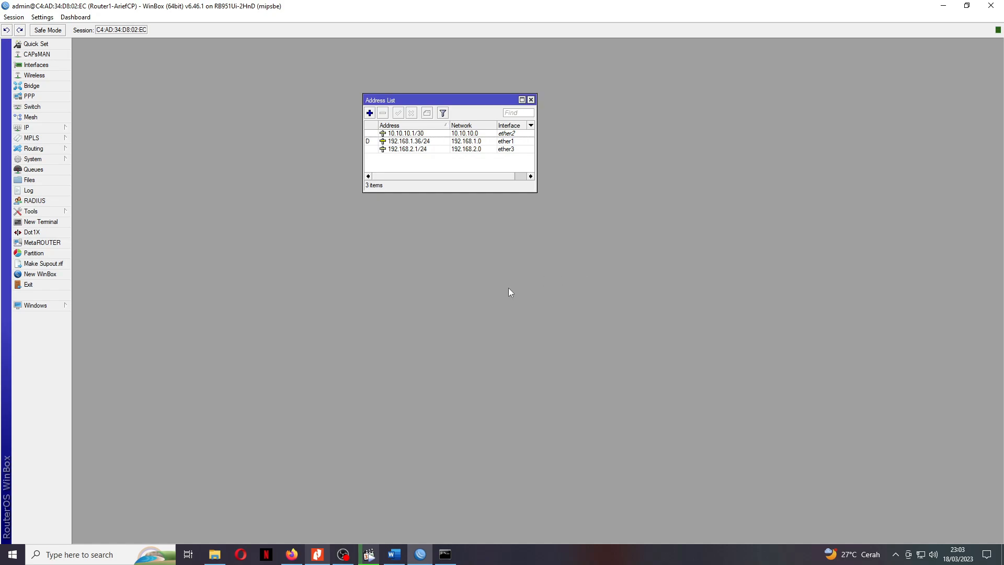
Check the topology diagram in Nitro Pro, return to WinBox and close the Address List and the Router 1 session.
{"action": "left_click", "coordinate": [318, 553]}
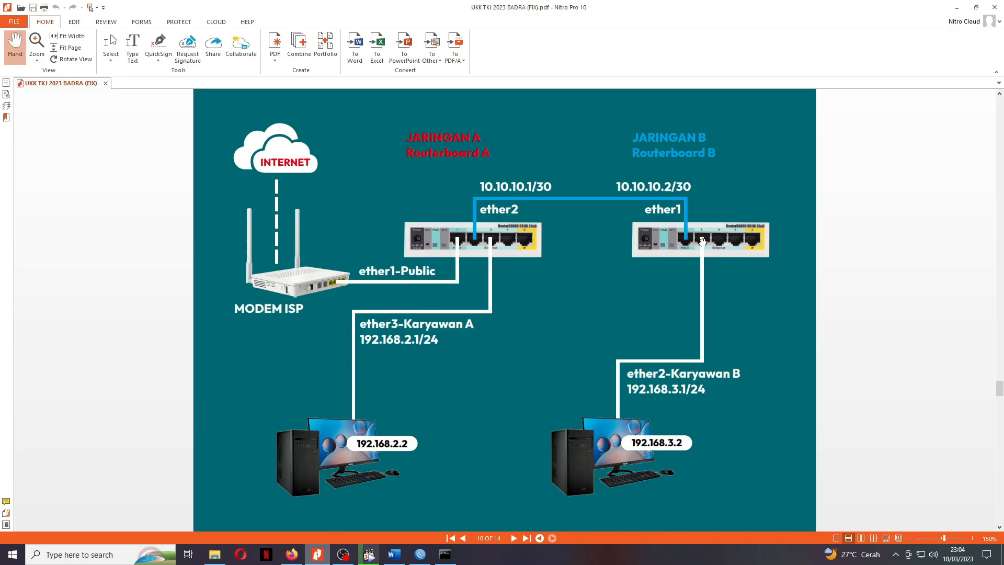
{"action": "left_click", "coordinate": [420, 553]}
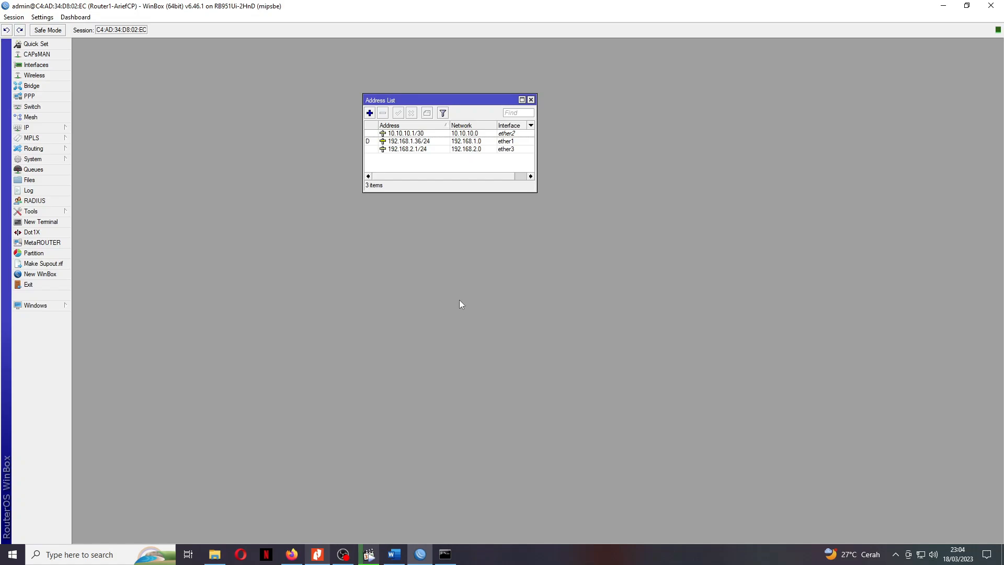
{"action": "left_click", "coordinate": [531, 100]}
{"action": "left_click", "coordinate": [990, 6]}
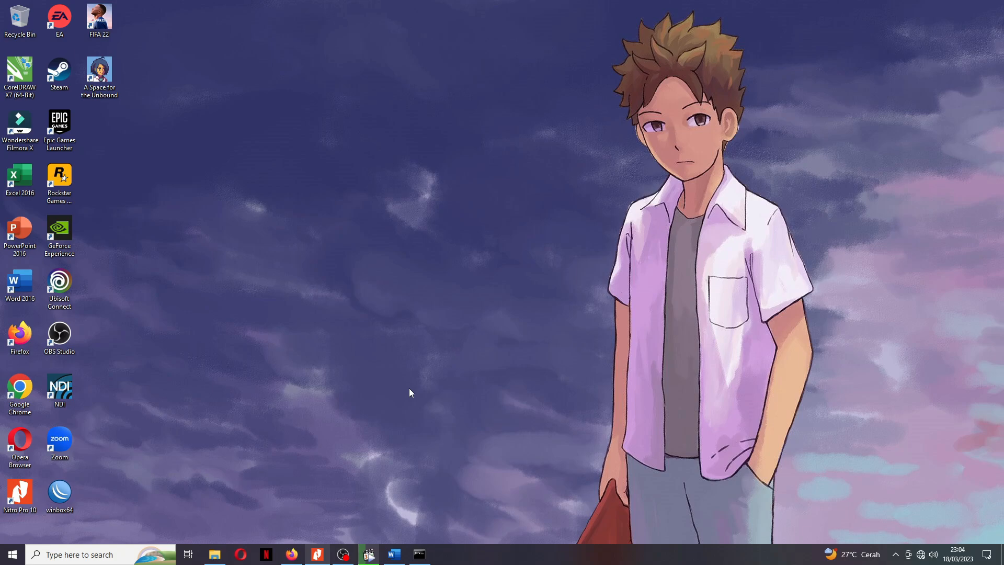
Relaunch WinBox, connect to the neighbor MikroTik by MAC address as admin with a blank password, and dismiss the password-change dialog.
{"action": "double_click", "coordinate": [69, 494]}
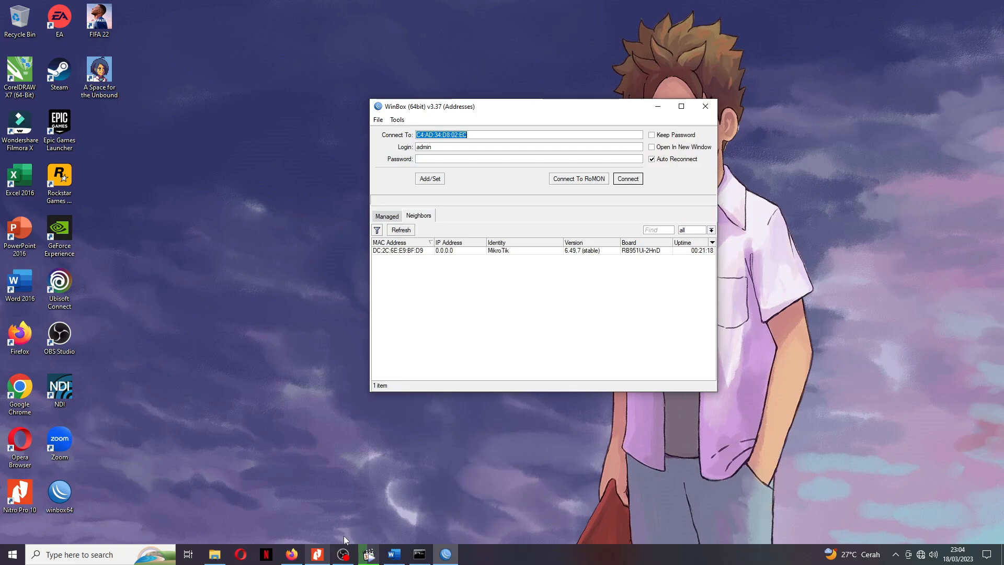
{"action": "left_click", "coordinate": [317, 556]}
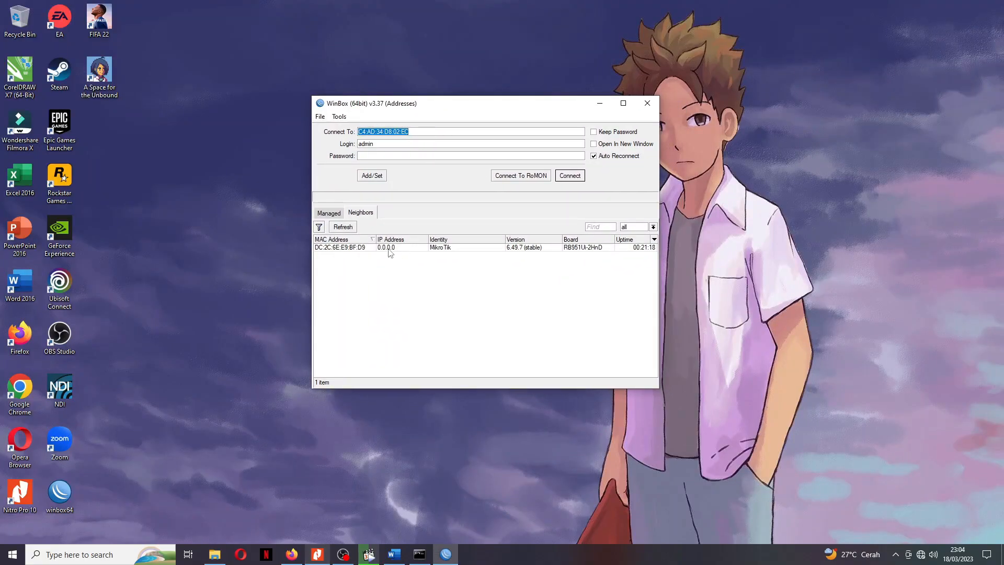
{"action": "left_click", "coordinate": [354, 248]}
{"action": "left_click", "coordinate": [569, 179]}
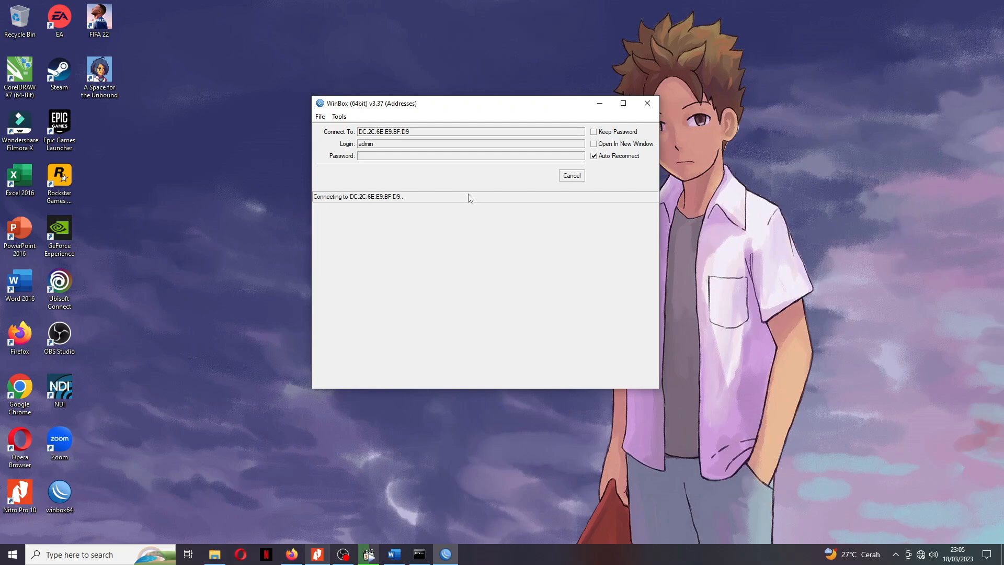
{"action": "left_click", "coordinate": [573, 181]}
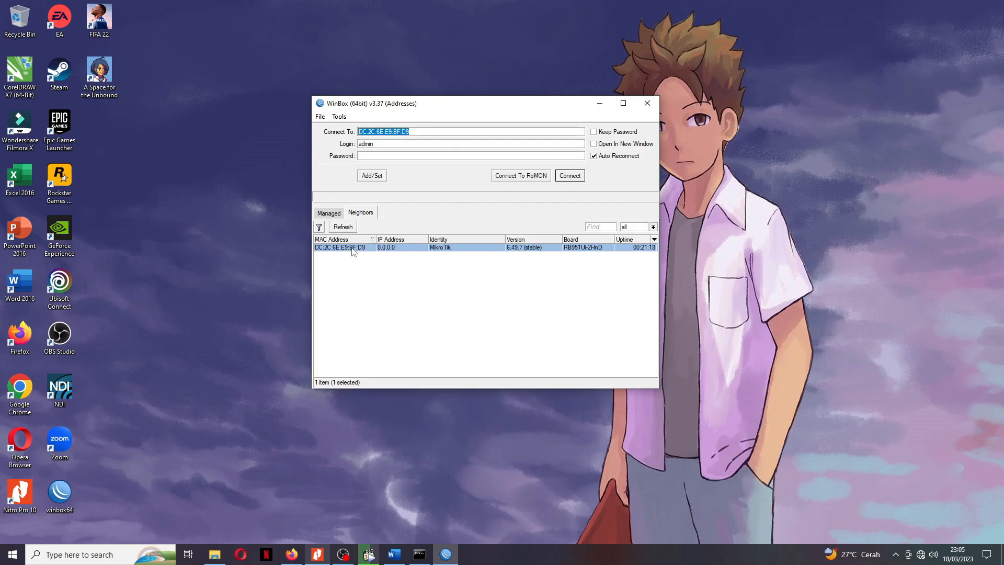
{"action": "key", "text": "Tab"}
{"action": "left_click", "coordinate": [569, 175]}
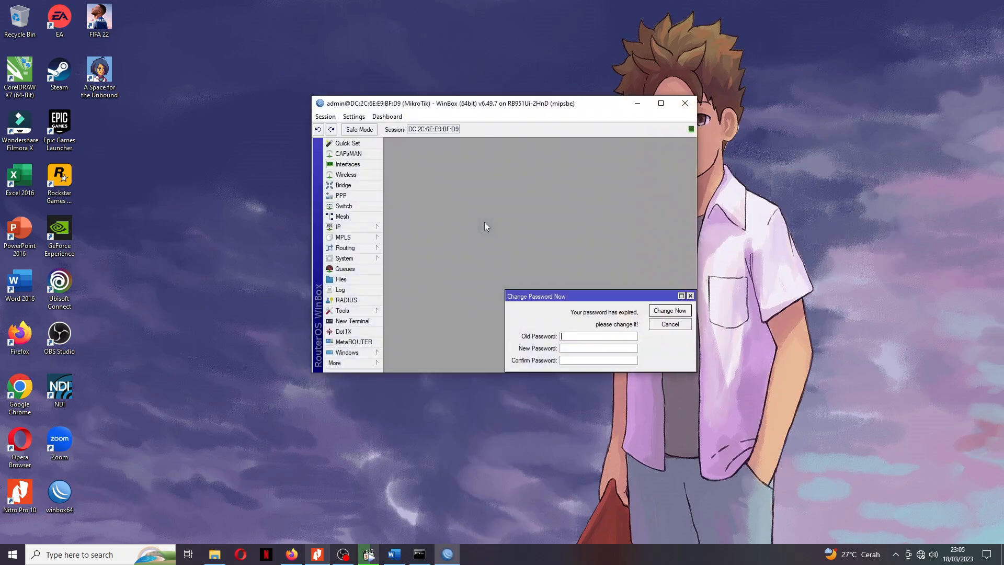
{"action": "left_click", "coordinate": [690, 296]}
{"action": "left_click", "coordinate": [661, 103]}
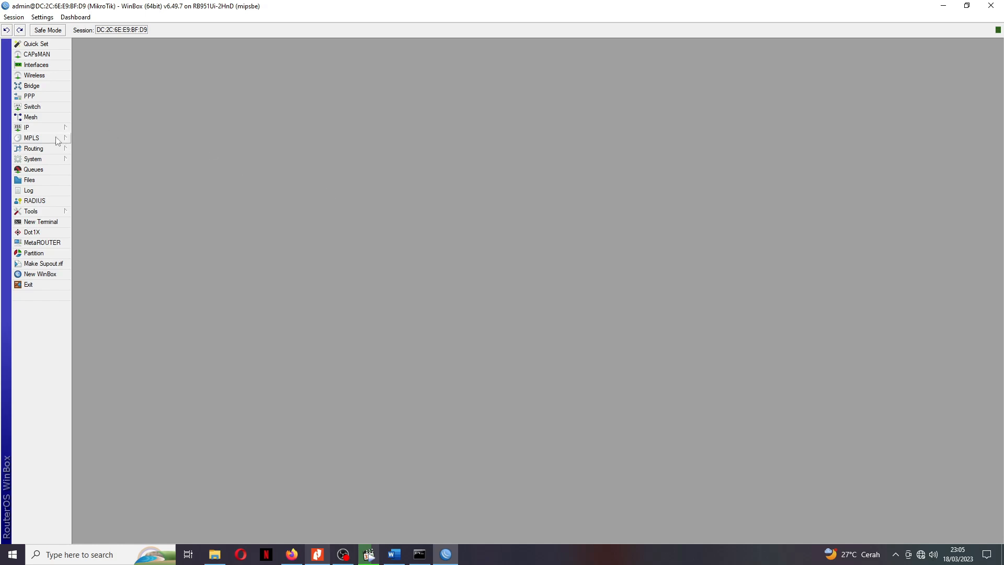
Set the second router's identity to "Router2-" followed by the owner's name.
{"action": "left_click", "coordinate": [42, 159]}
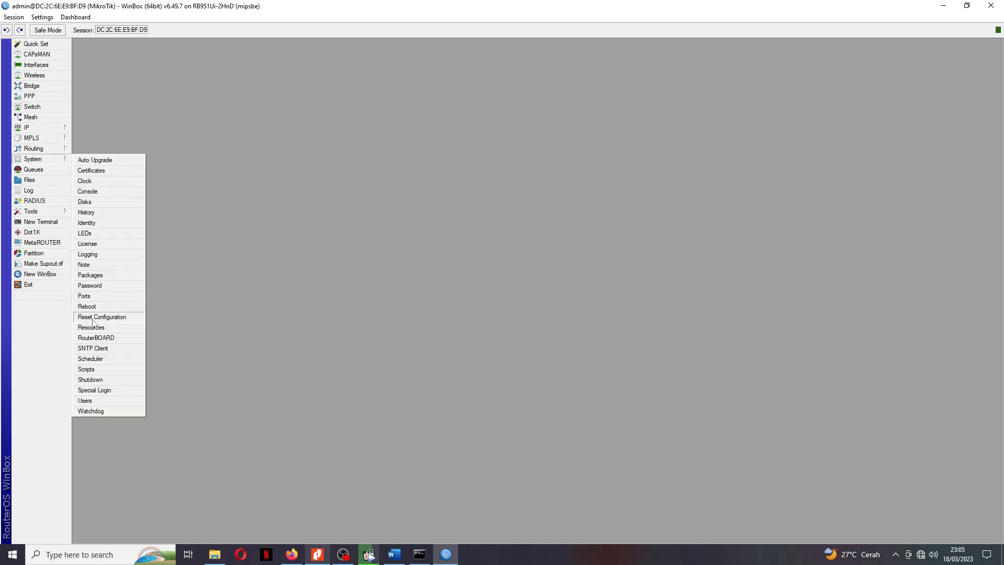
{"action": "left_click", "coordinate": [86, 223]}
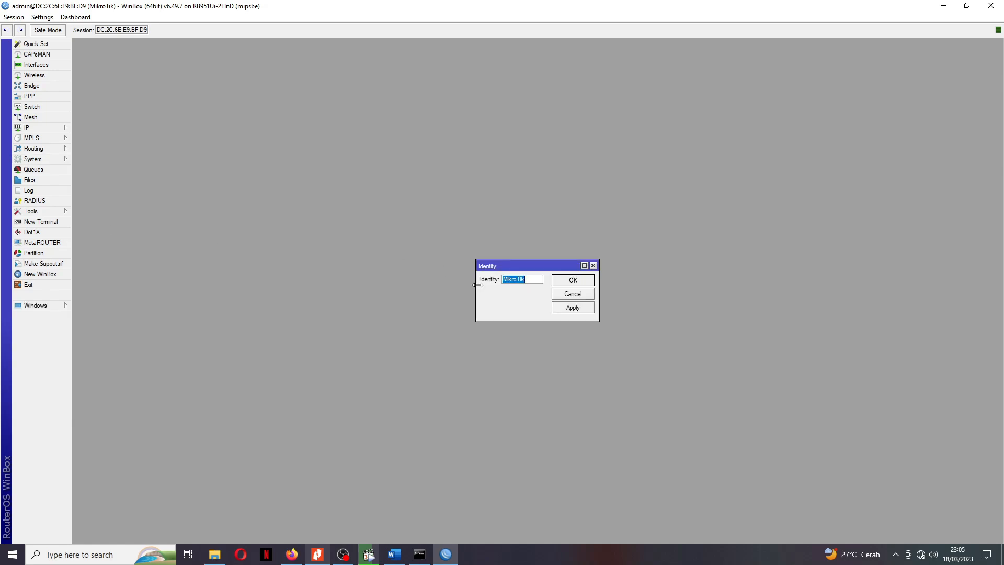
{"action": "type", "text": "Router2-AriefCP"}
{"action": "left_click", "coordinate": [570, 309]}
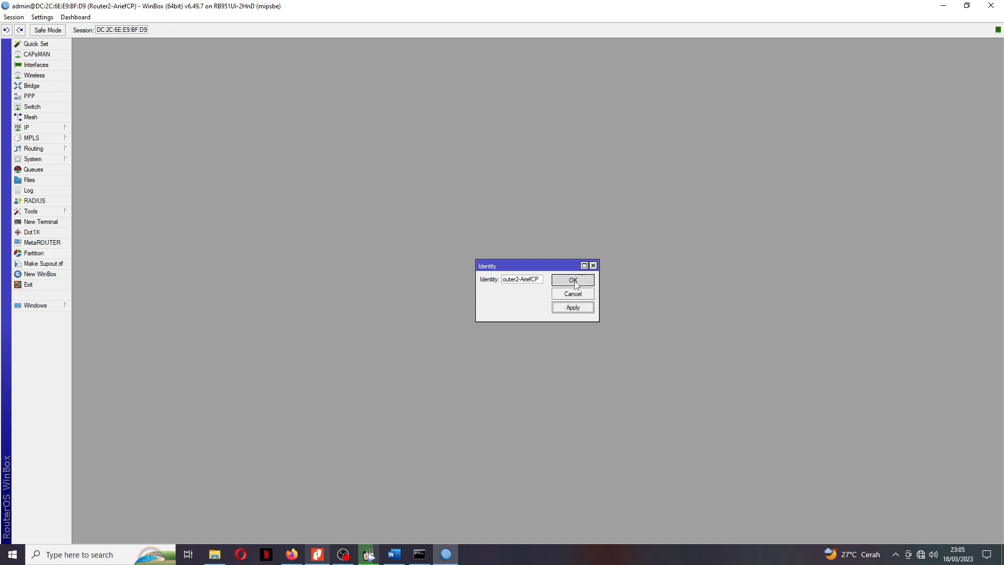
{"action": "left_click", "coordinate": [571, 280]}
Set a new login password for Router 2, filling in the new password and its confirmation with the old password left blank.
{"action": "left_click", "coordinate": [58, 129]}
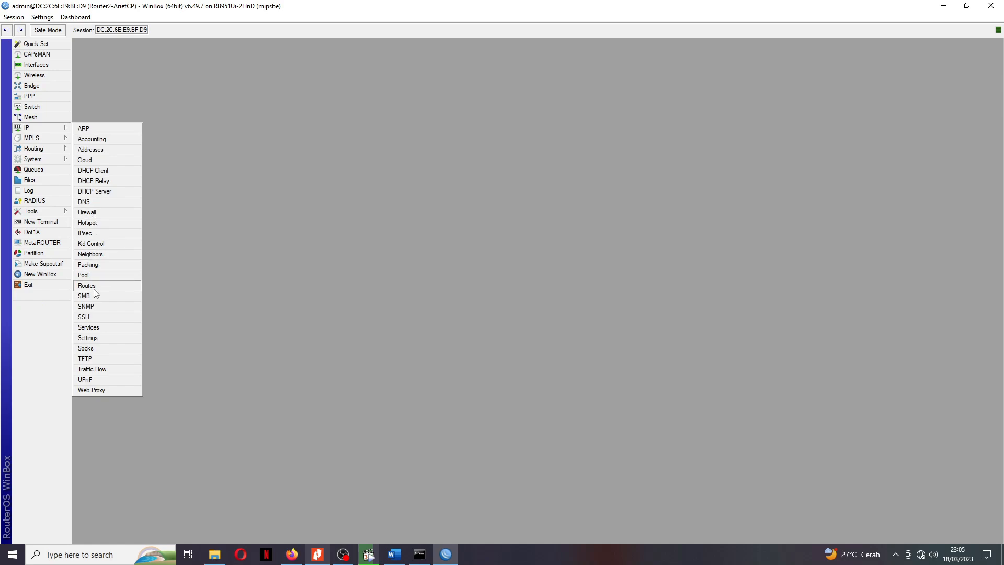
{"action": "left_click", "coordinate": [53, 160]}
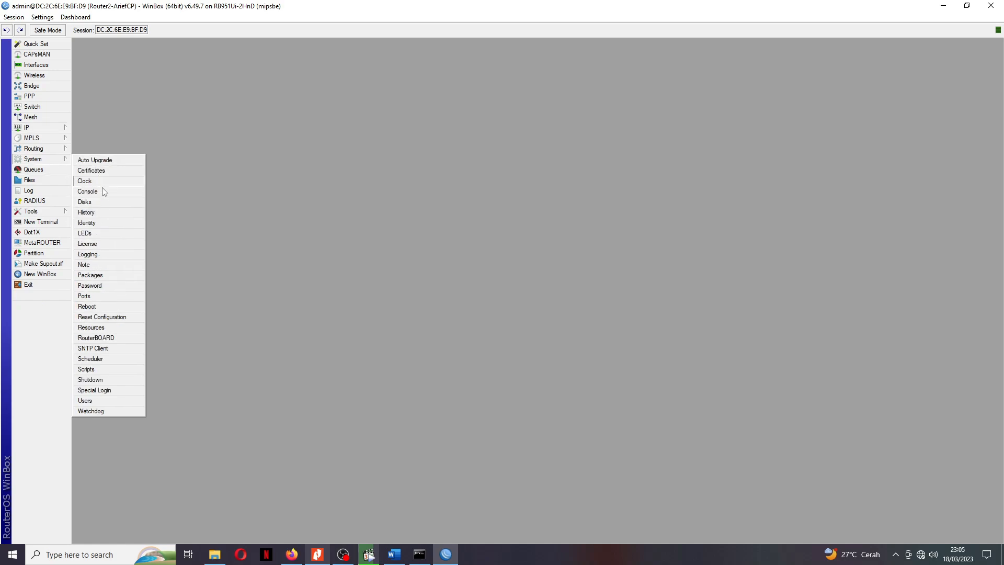
{"action": "left_click", "coordinate": [101, 285]}
{"action": "left_click", "coordinate": [528, 296]}
{"action": "type", "text": "**"}
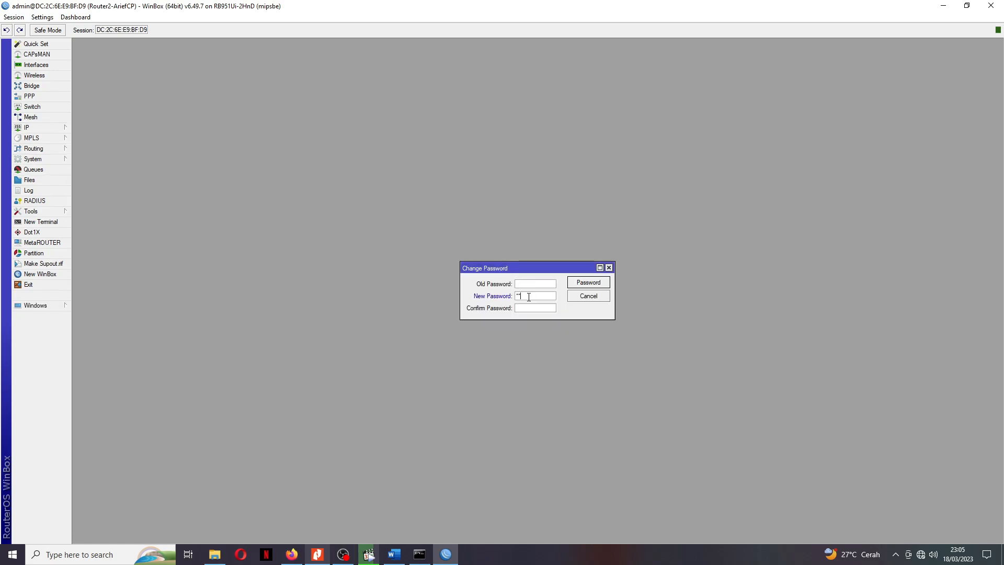
{"action": "type", "text": "*"}
{"action": "left_click", "coordinate": [534, 311]}
{"action": "type", "text": "****"}
{"action": "left_click", "coordinate": [583, 284]}
Close the Router 2 session, relaunch WinBox and reconnect to Router 2 by MAC address as admin, entering the new login password.
{"action": "left_click", "coordinate": [991, 5]}
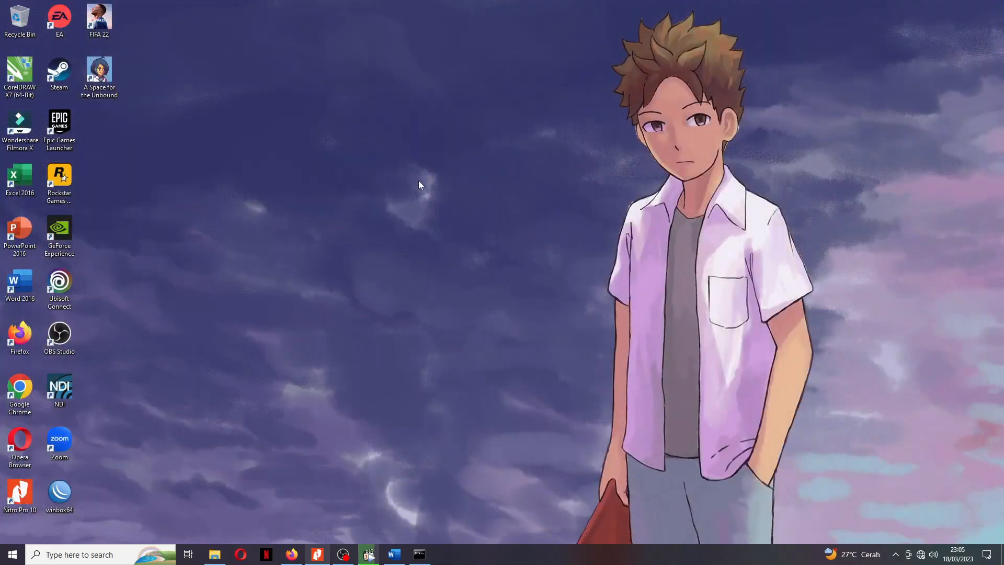
{"action": "double_click", "coordinate": [59, 491]}
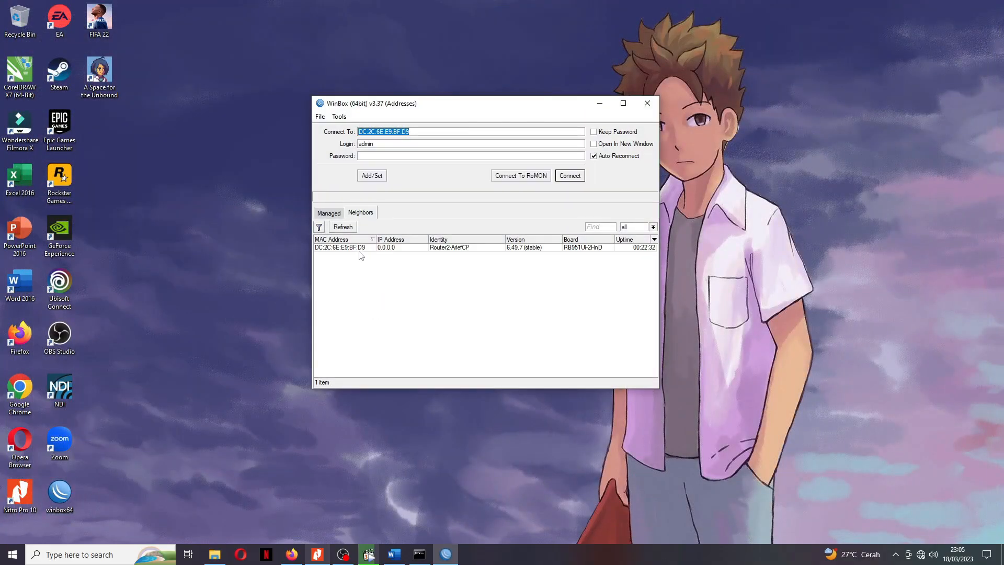
{"action": "left_click", "coordinate": [358, 249]}
{"action": "left_click", "coordinate": [365, 155]}
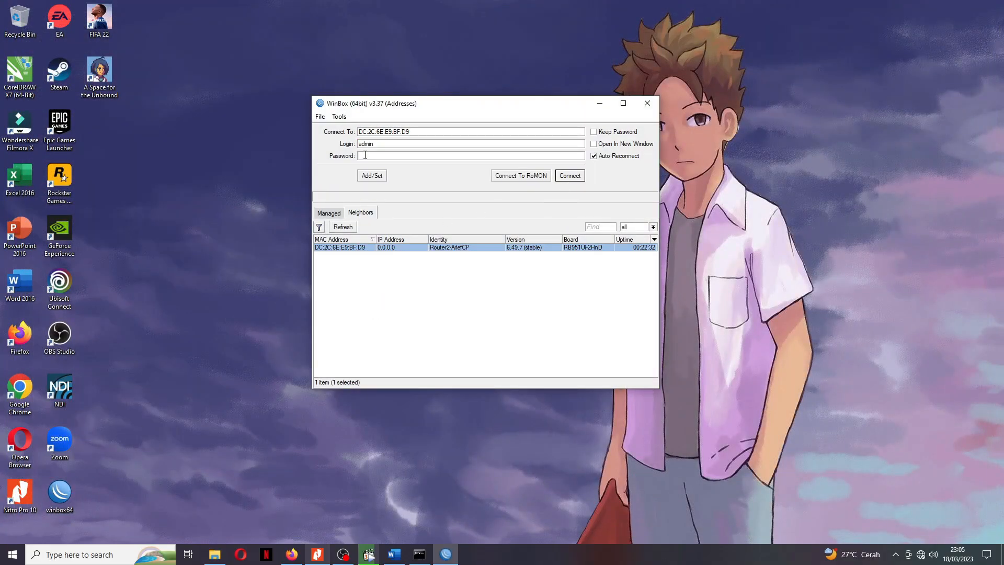
{"action": "type", "text": "*****"}
{"action": "left_click", "coordinate": [570, 176]}
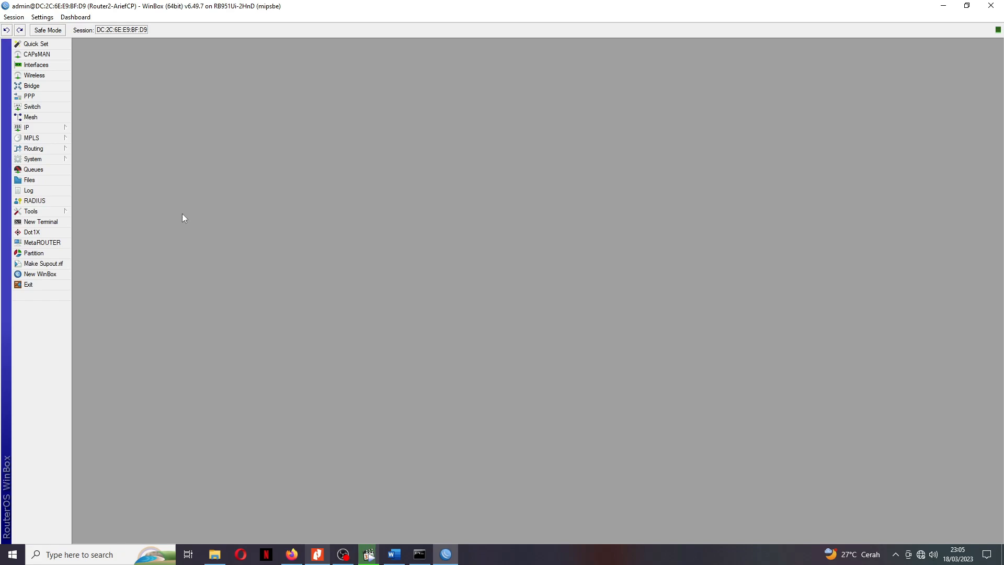
Enable RoMON on Router 2 and apply the setting.
{"action": "left_click", "coordinate": [50, 211]}
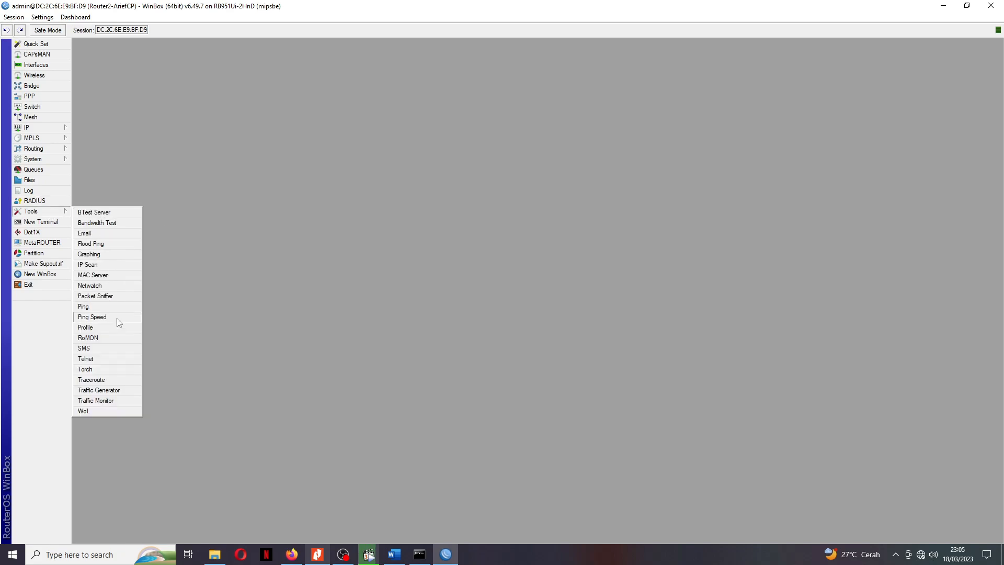
{"action": "left_click", "coordinate": [88, 338]}
{"action": "left_click", "coordinate": [497, 258]}
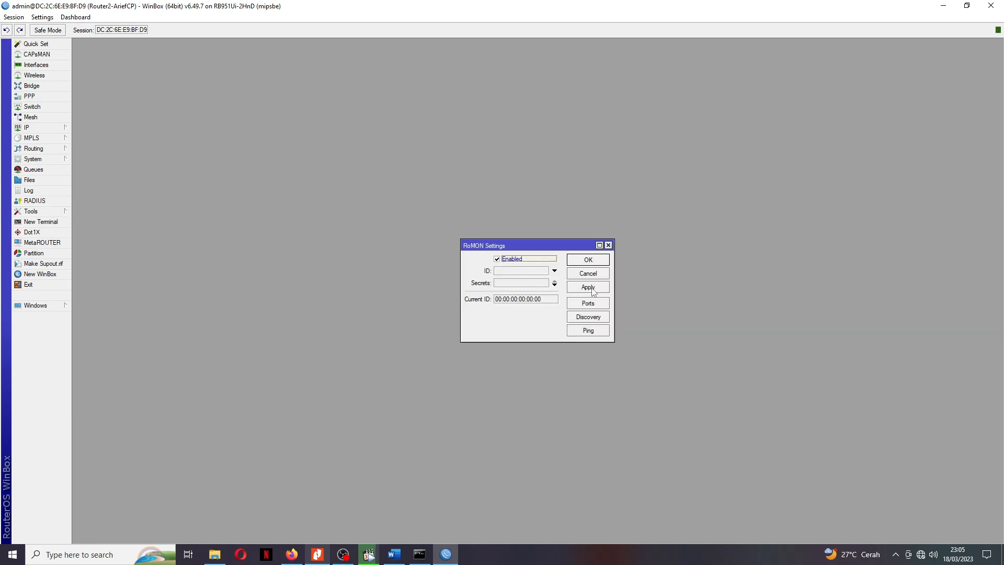
{"action": "left_click", "coordinate": [591, 287]}
{"action": "left_click", "coordinate": [590, 259]}
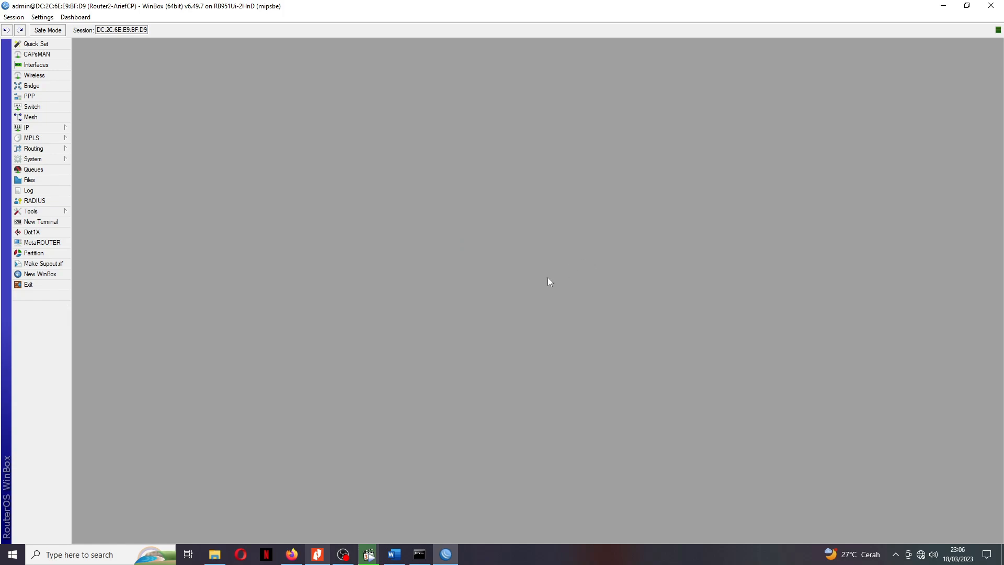
Add the IP address 10.10.10.2/30 on interface ether1, checking it against the topology diagram in Nitro Pro.
{"action": "left_click", "coordinate": [54, 129]}
{"action": "left_click", "coordinate": [101, 150]}
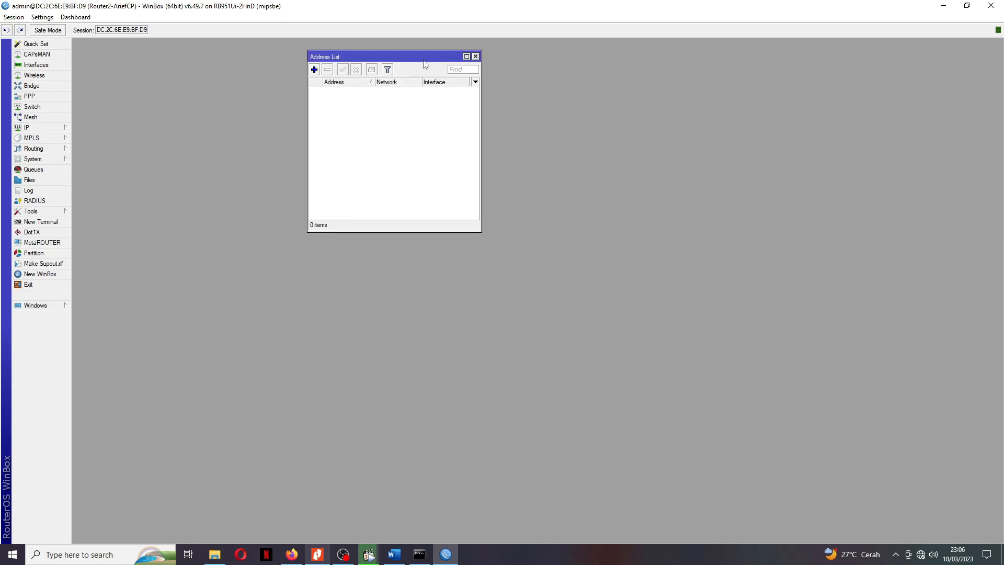
{"action": "left_click_drag", "start_coordinate": [424, 64], "coordinate": [454, 170]}
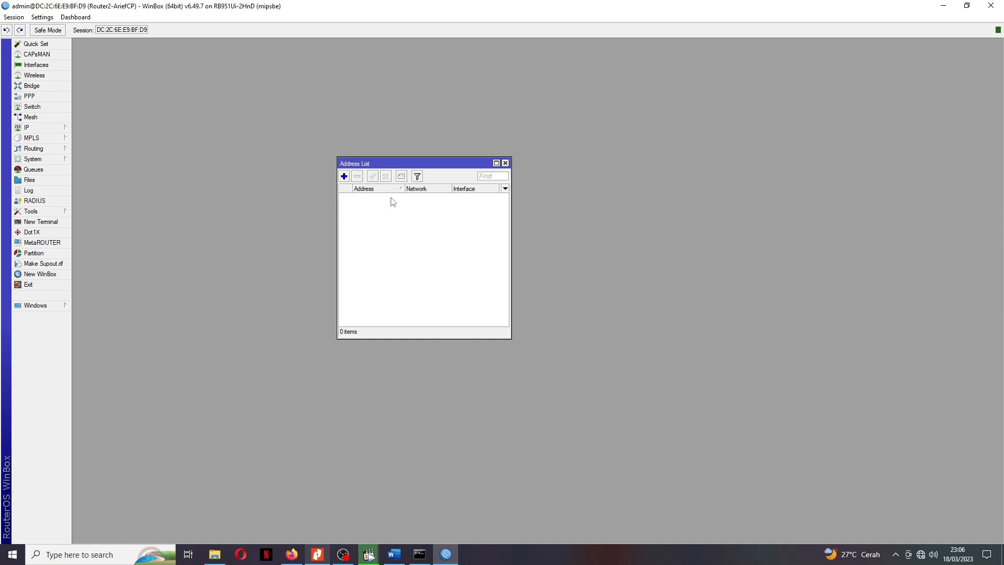
{"action": "left_click", "coordinate": [344, 176]}
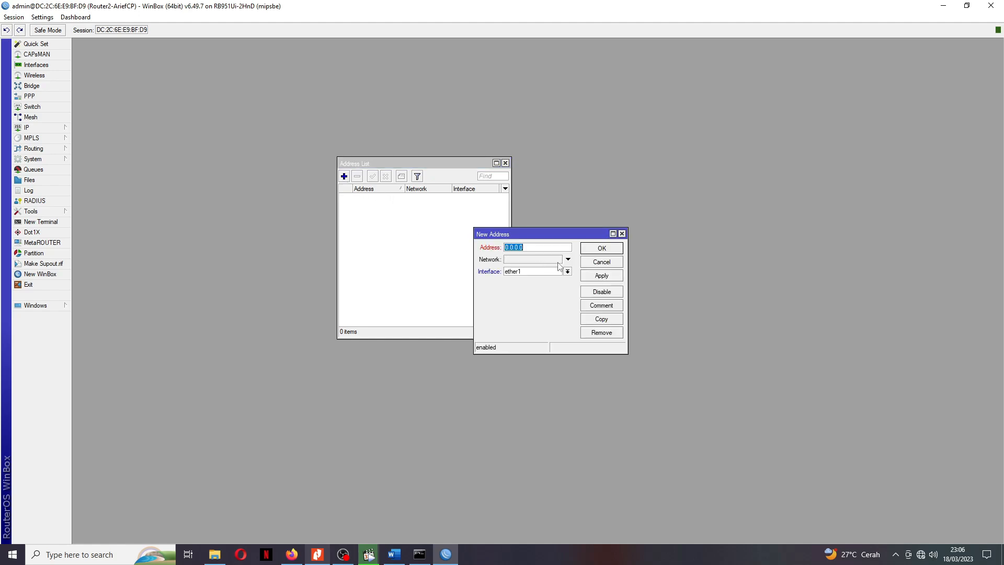
{"action": "type", "text": "10.1"}
{"action": "left_click", "coordinate": [317, 553]}
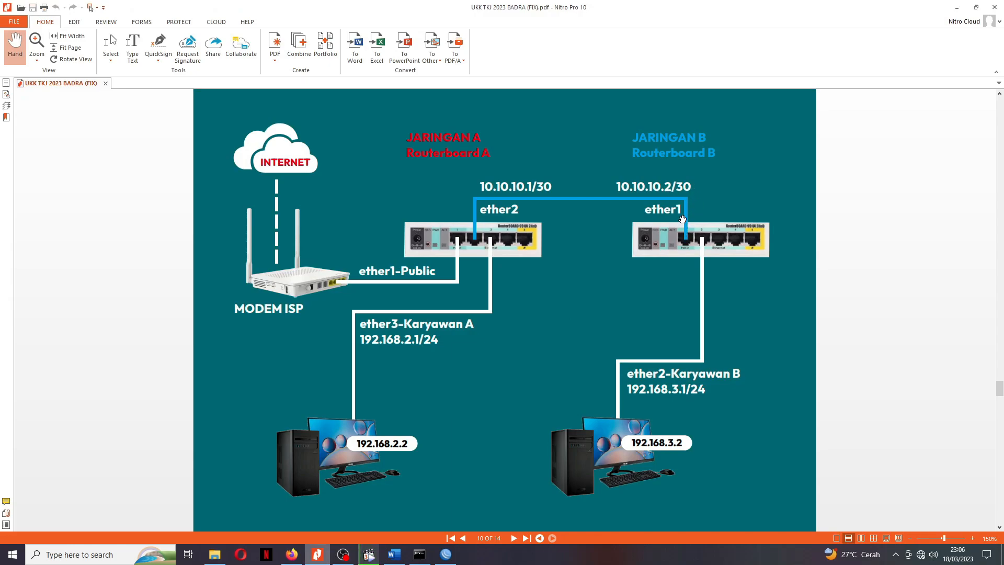
{"action": "left_click", "coordinate": [317, 554]}
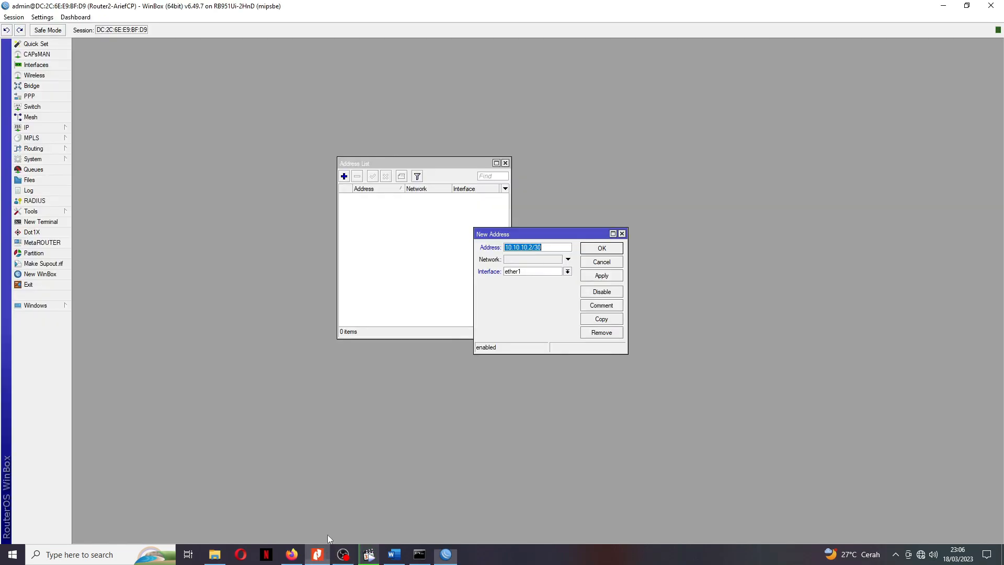
{"action": "left_click", "coordinate": [601, 276]}
{"action": "left_click", "coordinate": [601, 248]}
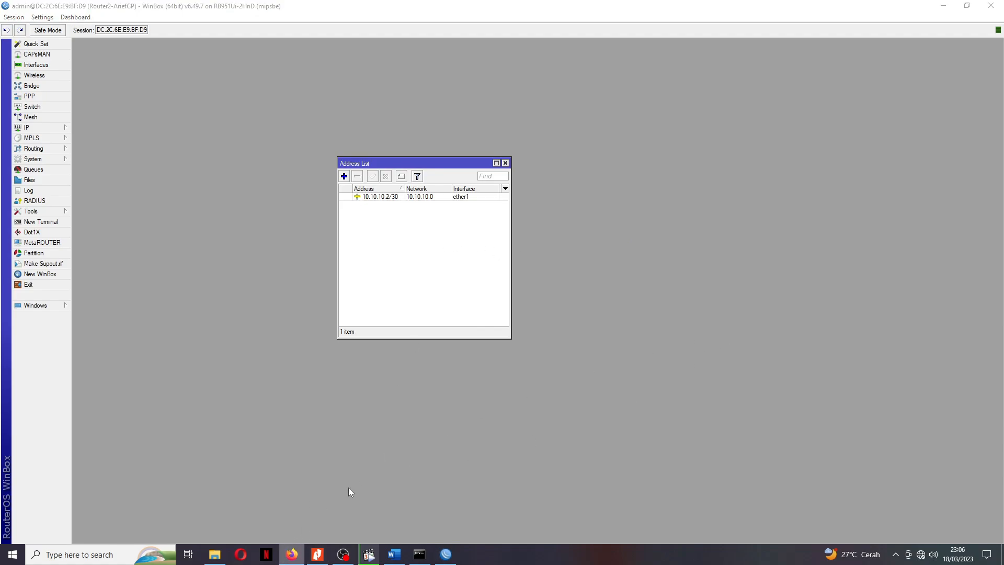
Check the topology diagram in Nitro Pro, return to WinBox and add the IP address 192.168.3.1/24 on interface ether2.
{"action": "left_click", "coordinate": [317, 554]}
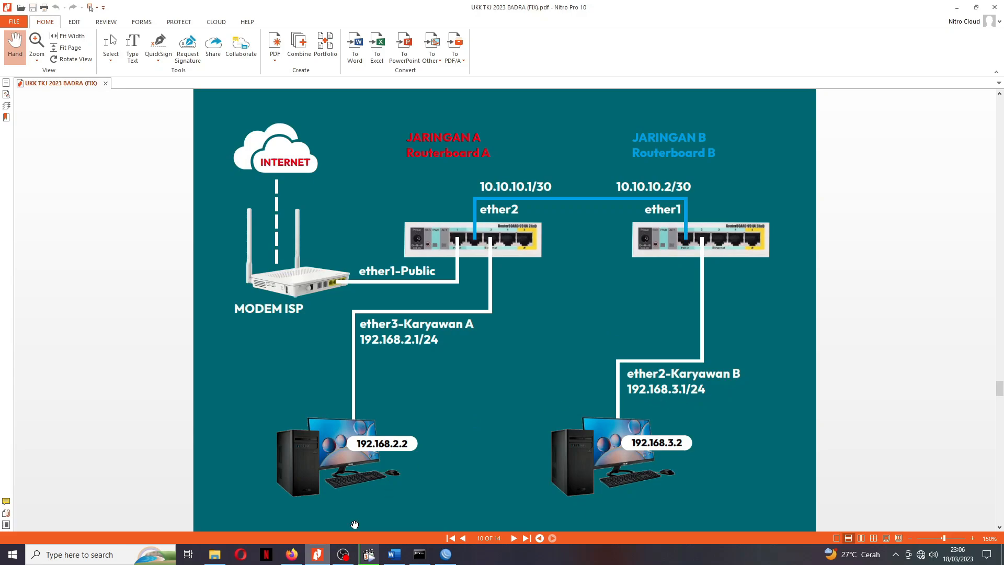
{"action": "left_click", "coordinate": [323, 556]}
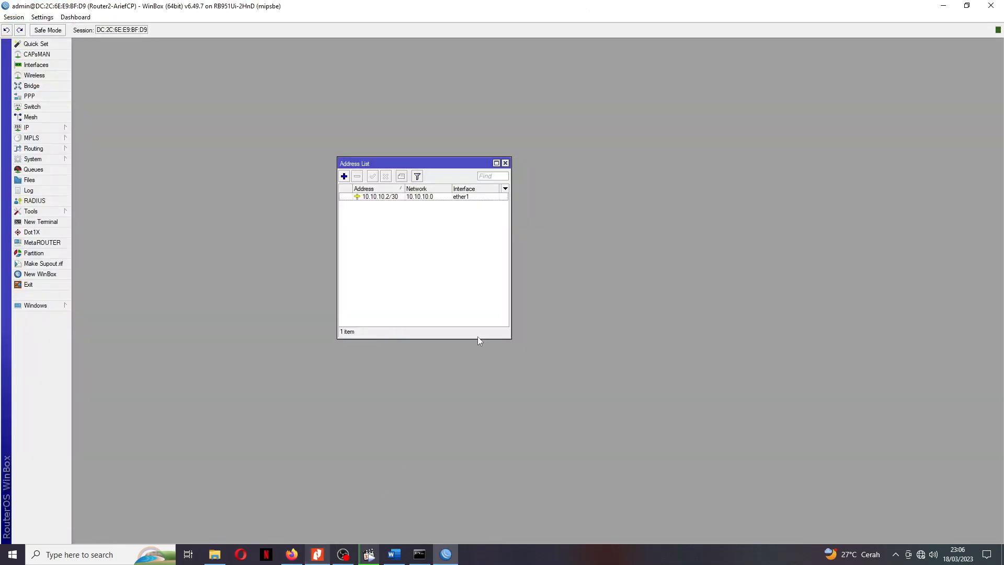
{"action": "left_click", "coordinate": [344, 176]}
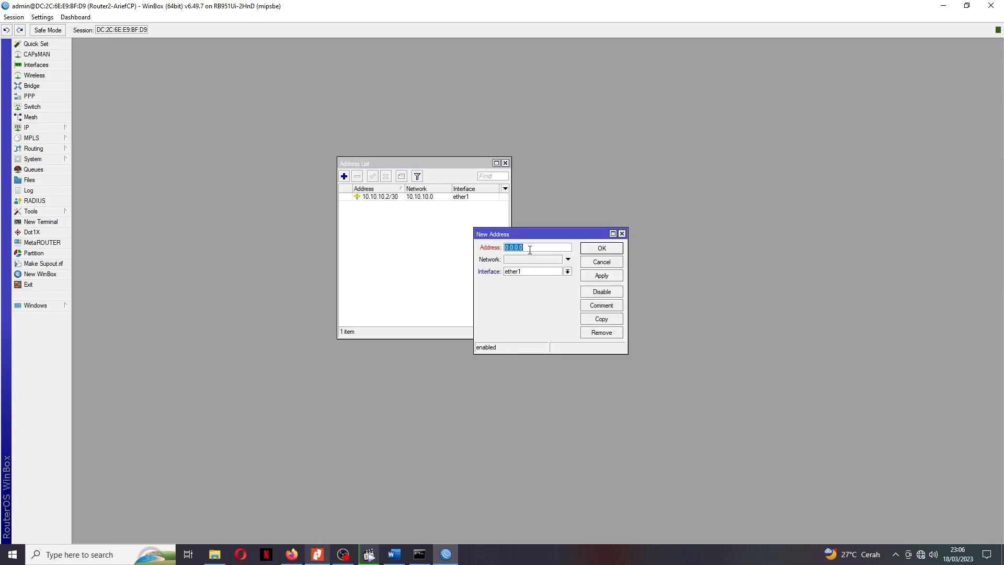
{"action": "type", "text": "192.168.3.1/24"}
{"action": "left_click", "coordinate": [523, 271]}
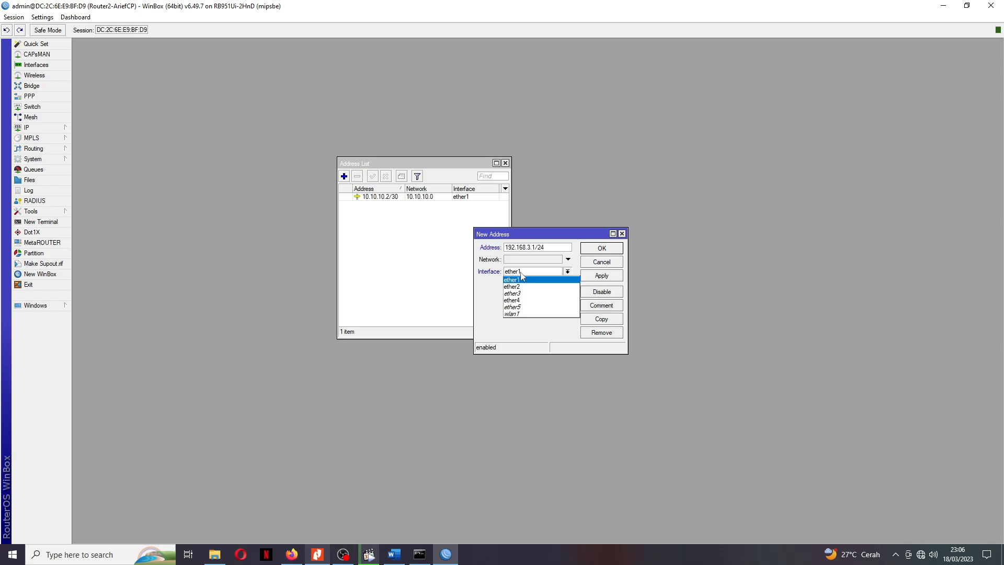
{"action": "left_click", "coordinate": [520, 287]}
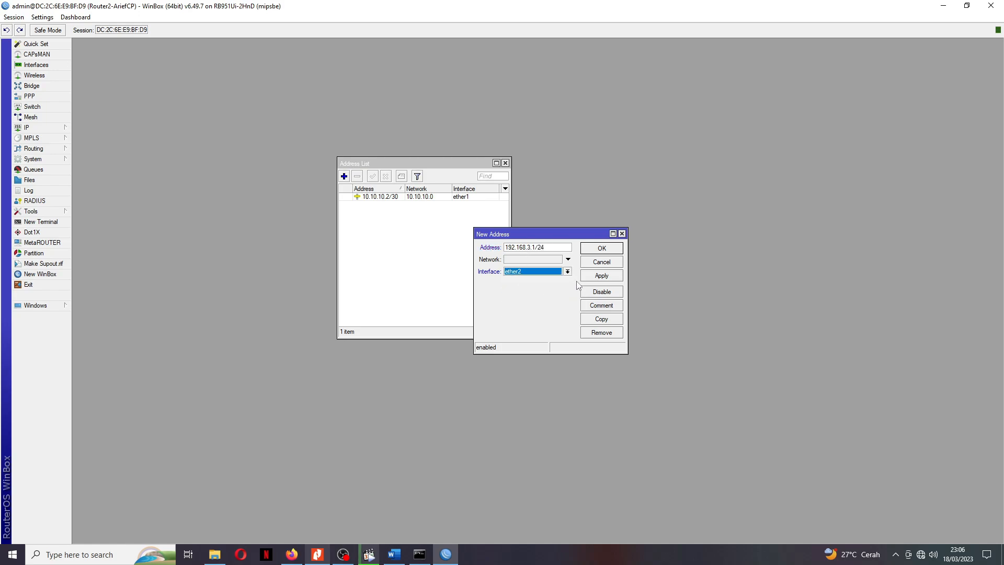
{"action": "left_click", "coordinate": [600, 275]}
{"action": "left_click", "coordinate": [601, 248]}
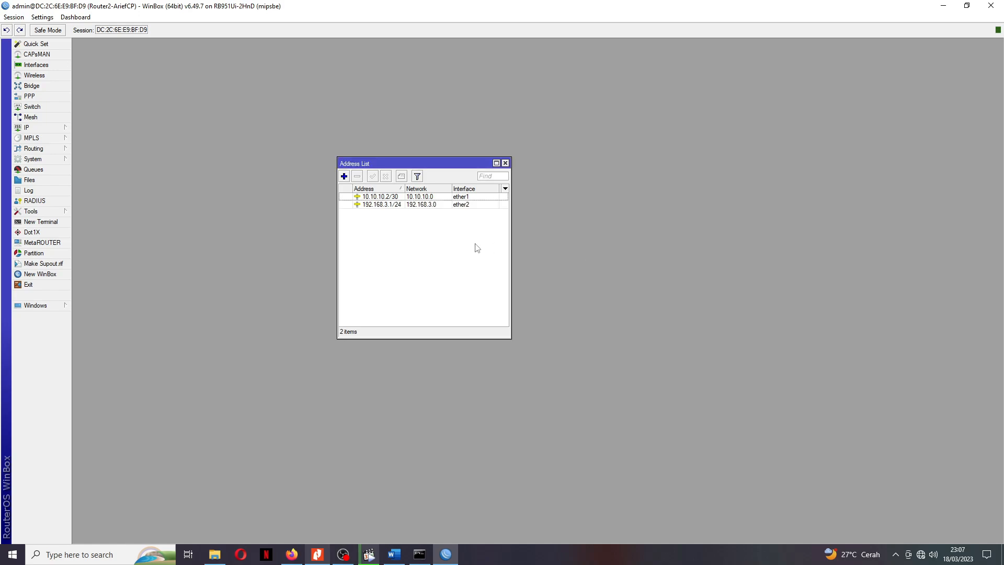
Check the DNS note in Word, return to WinBox and set the DNS server to 192.168.5.1 with Allow Remote Requests enabled.
{"action": "left_click", "coordinate": [402, 554]}
{"action": "left_click_drag", "start_coordinate": [290, 338], "coordinate": [171, 338]}
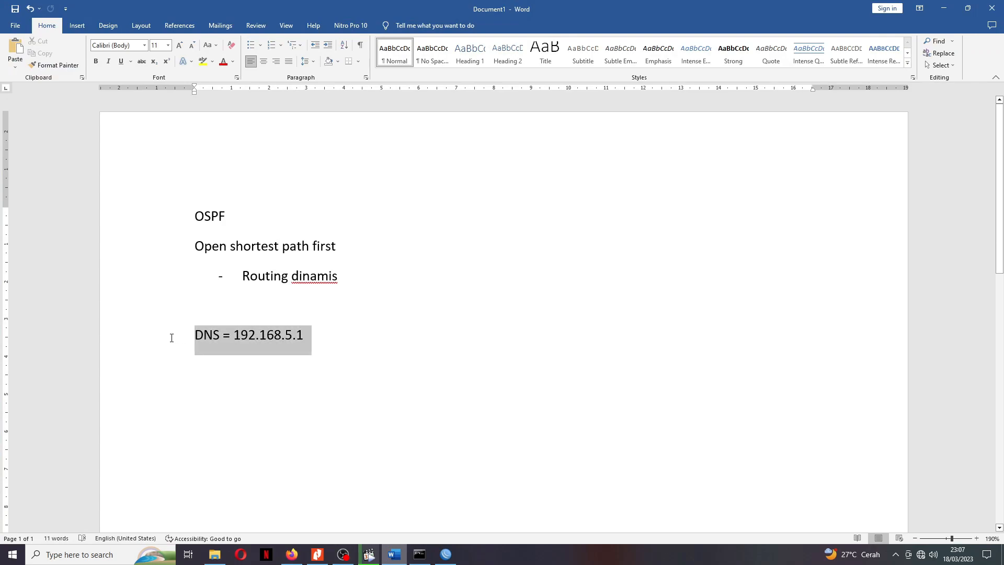
{"action": "left_click", "coordinate": [339, 345]}
{"action": "left_click", "coordinate": [399, 556]}
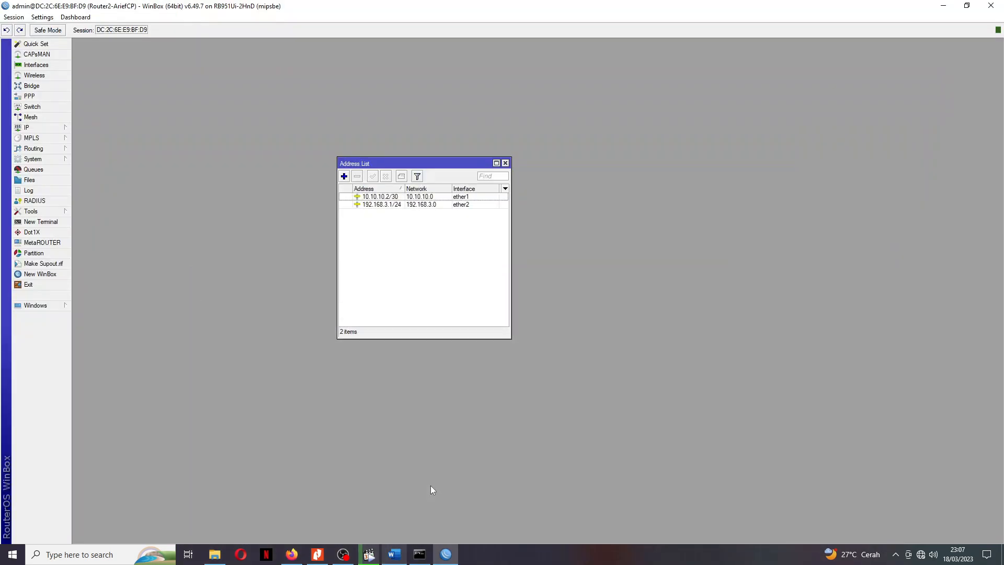
{"action": "left_click", "coordinate": [31, 127]}
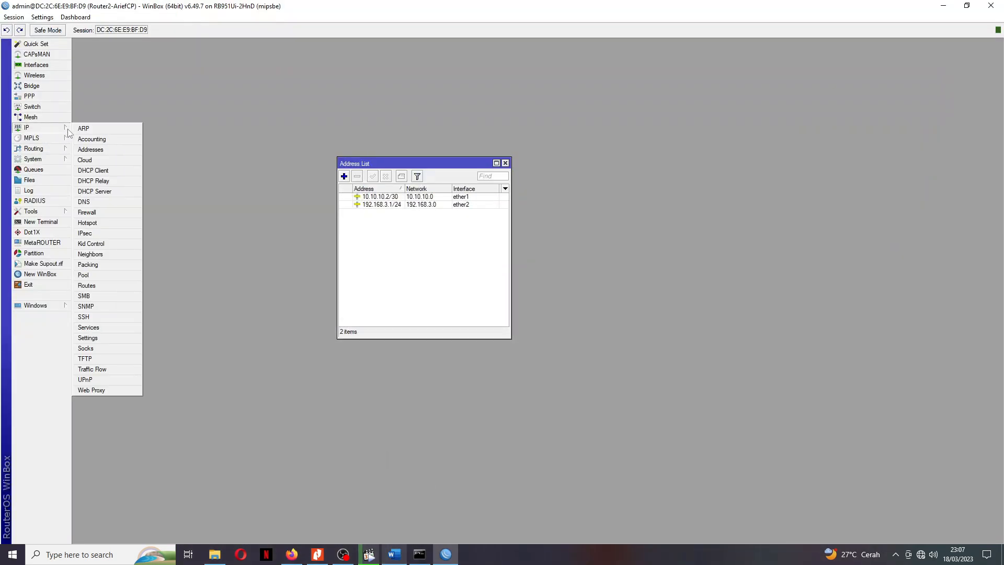
{"action": "left_click", "coordinate": [85, 202]}
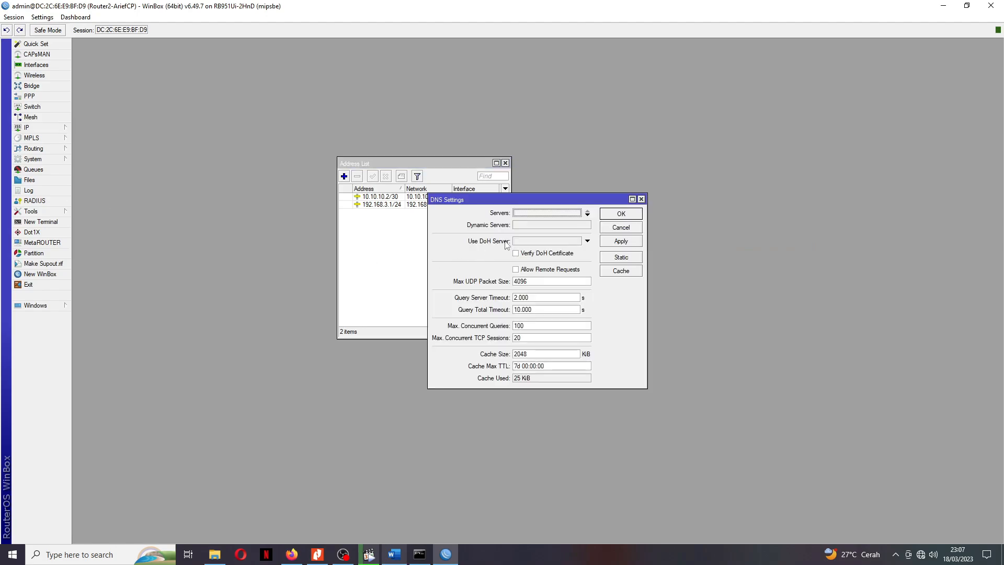
{"action": "left_click", "coordinate": [531, 213]}
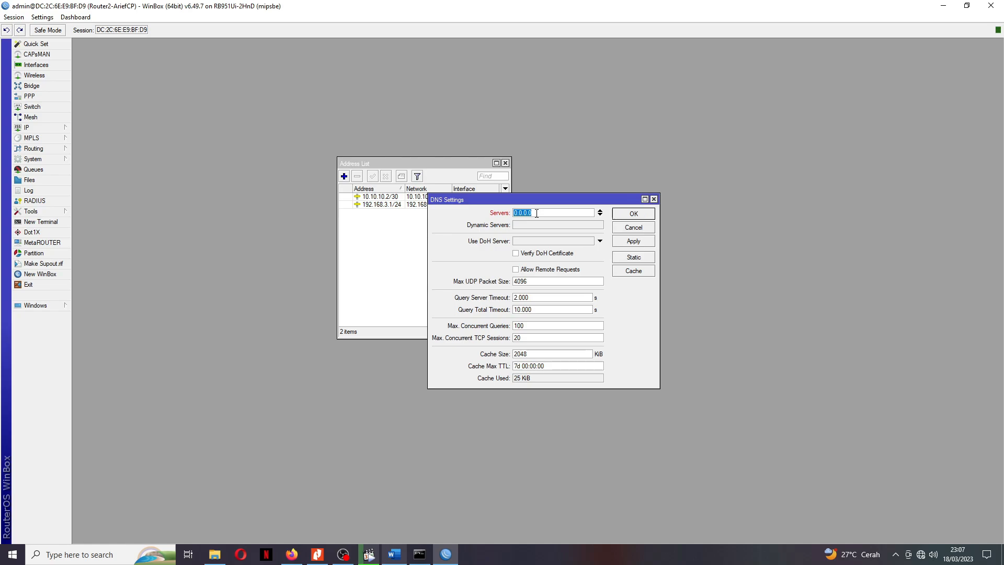
{"action": "type", "text": "192.168.5.1"}
{"action": "left_click", "coordinate": [516, 269]}
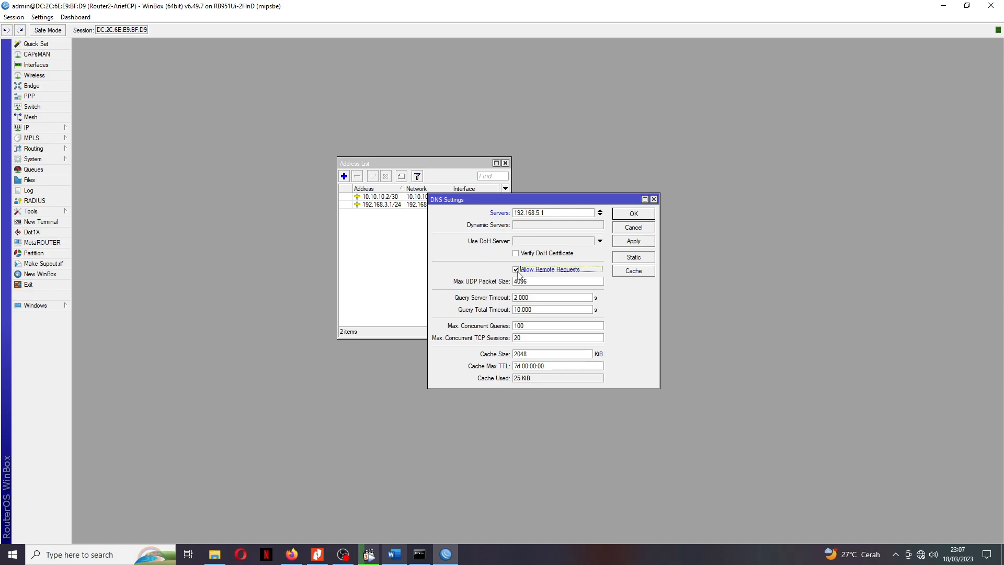
{"action": "left_click", "coordinate": [633, 214]}
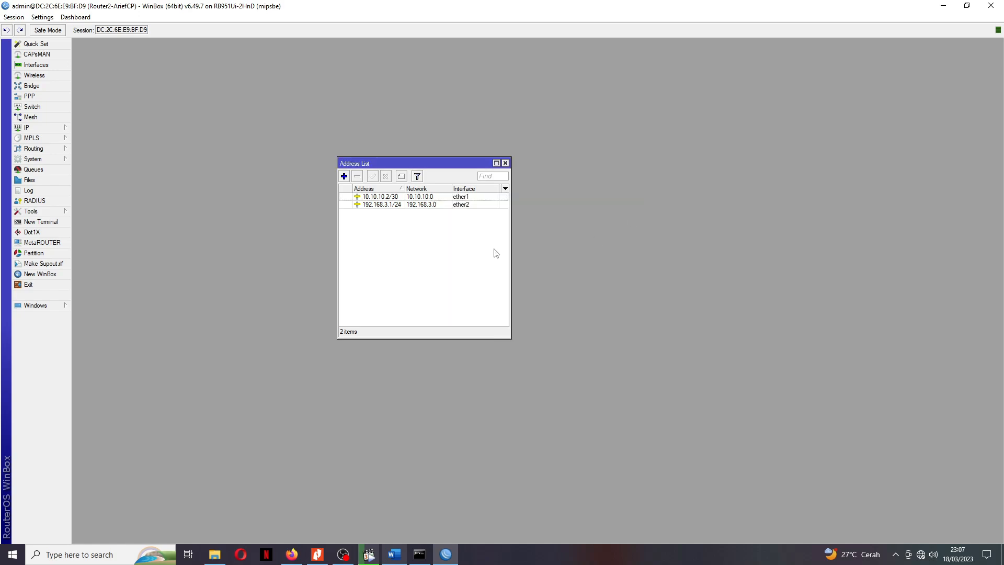
Check the topology in Nitro Pro, return to WinBox and set up a DHCP server on ether2 with the suggested settings.
{"action": "left_click", "coordinate": [317, 554]}
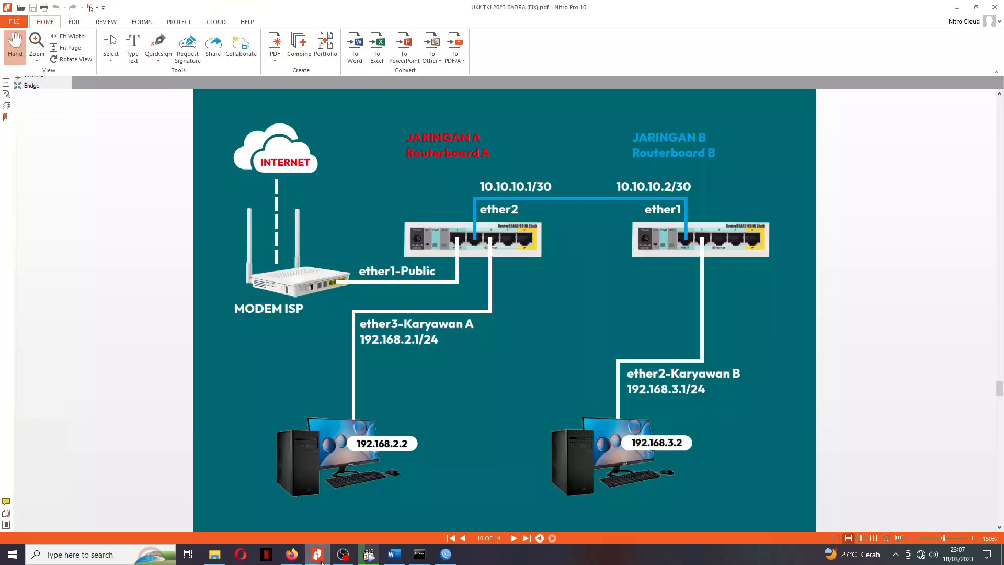
{"action": "scroll", "coordinate": [682, 408], "scroll_direction": "down", "scroll_amount": 1}
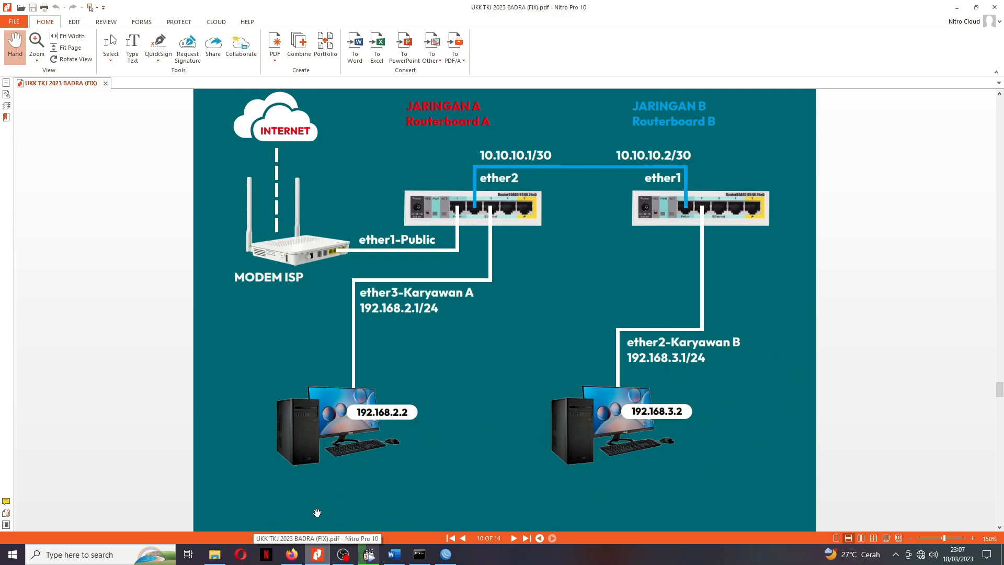
{"action": "left_click", "coordinate": [311, 557]}
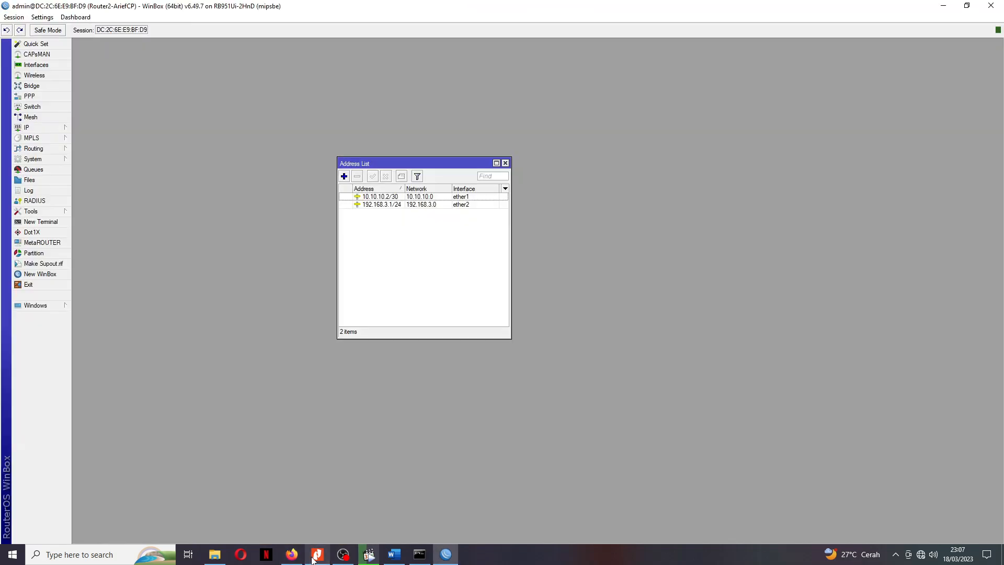
{"action": "left_click", "coordinate": [35, 129]}
{"action": "left_click", "coordinate": [102, 194]}
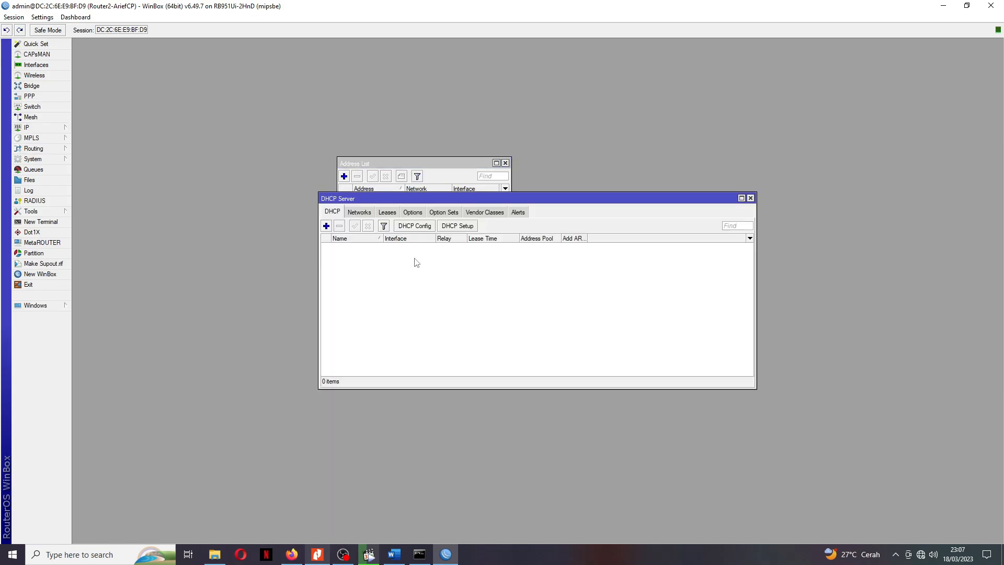
{"action": "left_click_drag", "start_coordinate": [443, 198], "coordinate": [534, 285]}
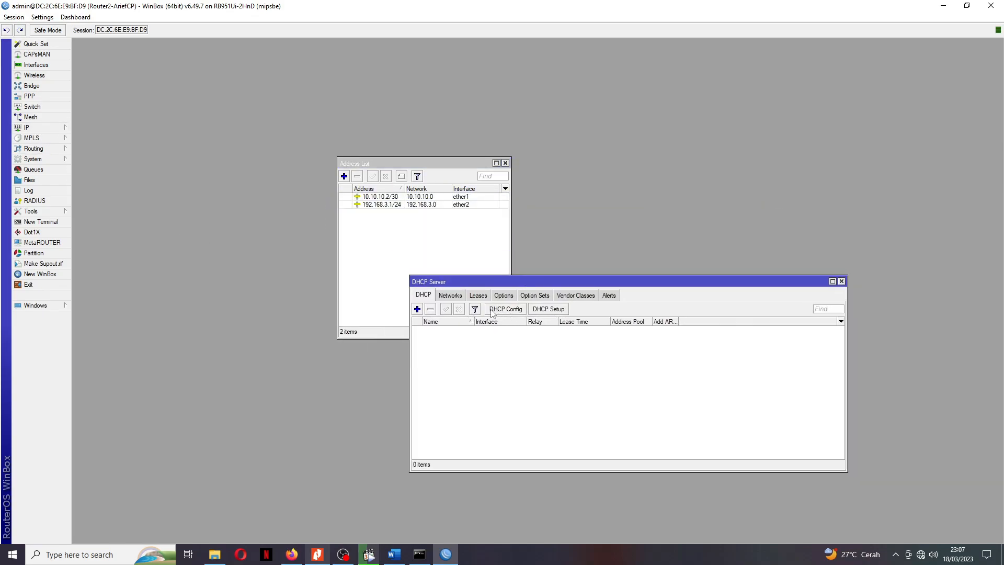
{"action": "left_click", "coordinate": [548, 309]}
{"action": "left_click", "coordinate": [565, 291]}
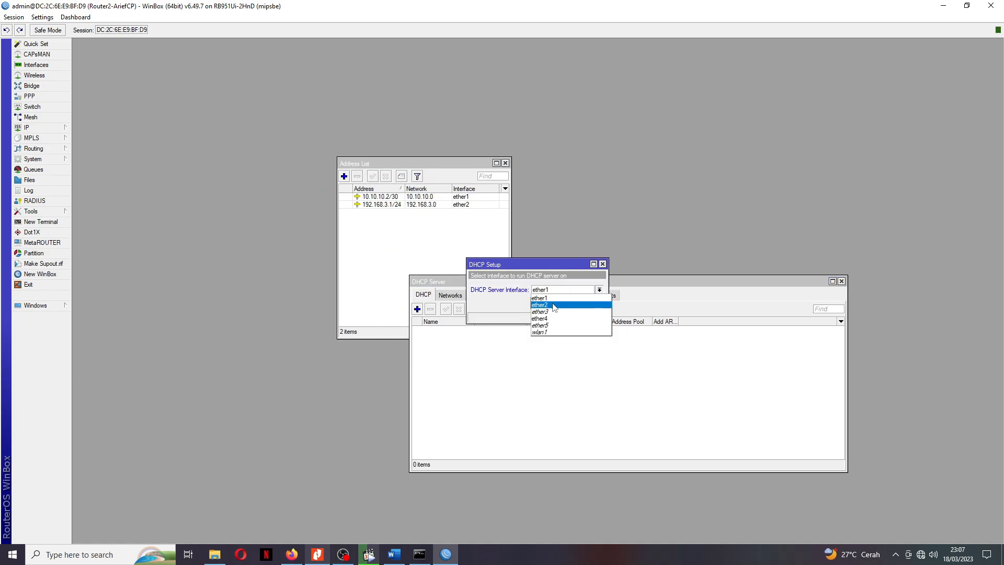
{"action": "left_click", "coordinate": [564, 304]}
{"action": "left_click", "coordinate": [564, 303]}
{"action": "left_click", "coordinate": [564, 303]}
{"action": "left_click", "coordinate": [564, 303]}
{"action": "left_click", "coordinate": [563, 304]}
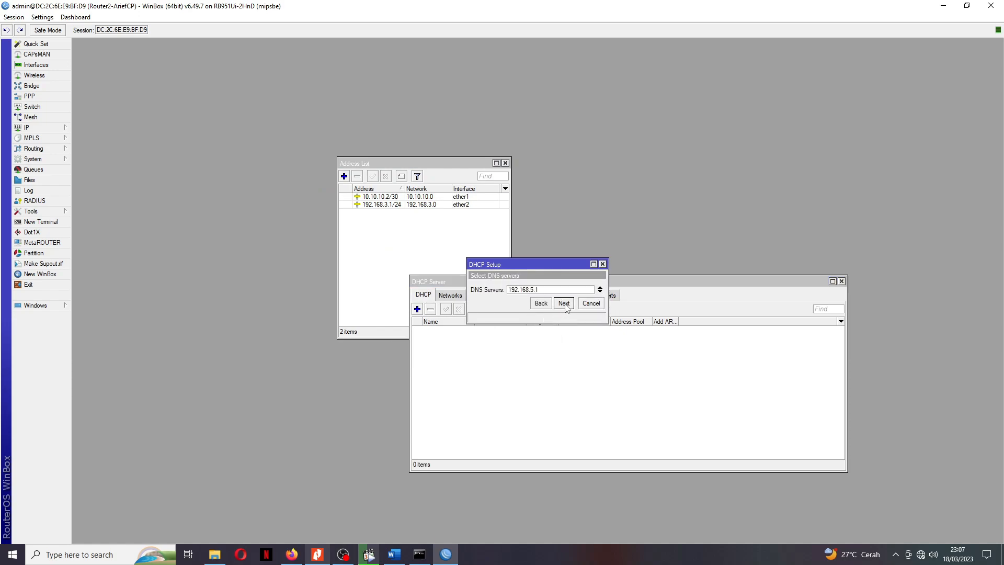
{"action": "left_click", "coordinate": [563, 303]}
{"action": "left_click", "coordinate": [563, 303]}
{"action": "left_click", "coordinate": [538, 286]}
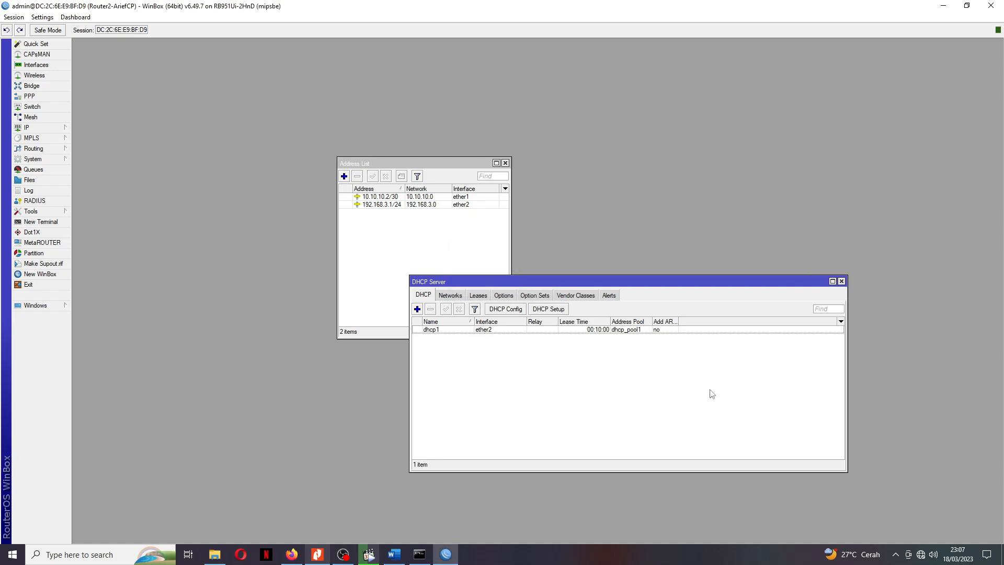
{"action": "left_click", "coordinate": [841, 281]}
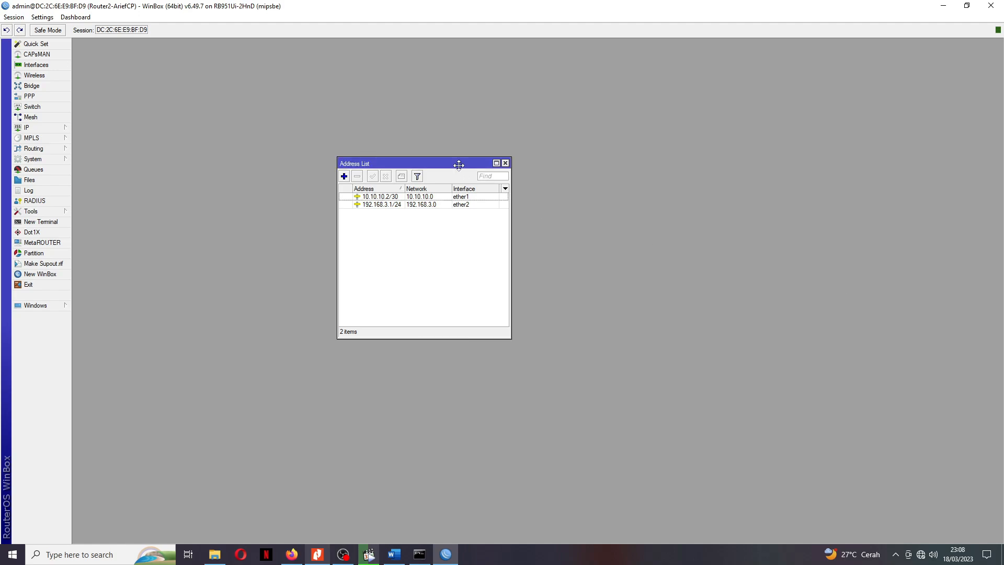
Move the address list aside and open the settings of the default OSPF routing instance.
{"action": "left_click_drag", "start_coordinate": [460, 164], "coordinate": [413, 147]}
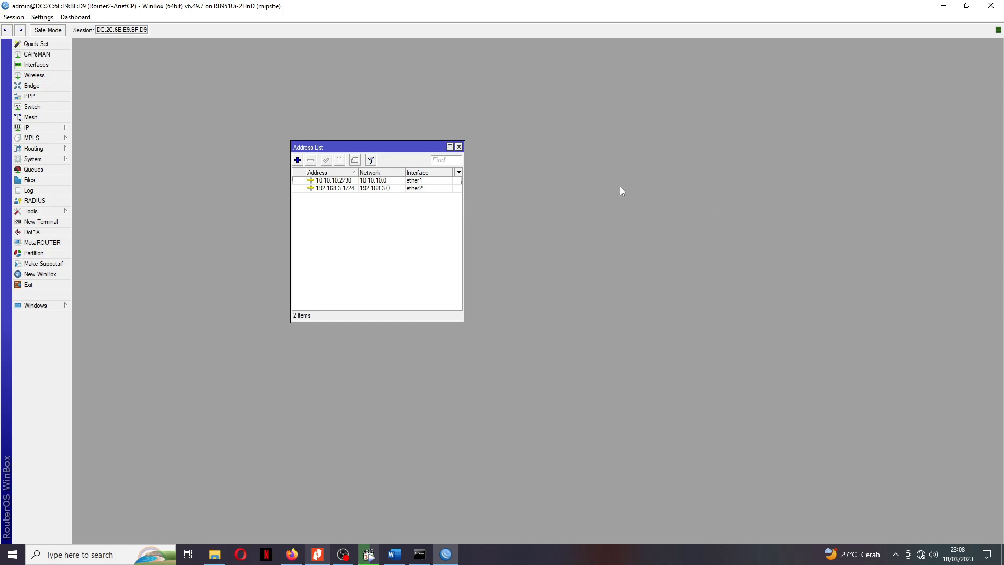
{"action": "left_click", "coordinate": [45, 131]}
{"action": "left_click", "coordinate": [38, 151]}
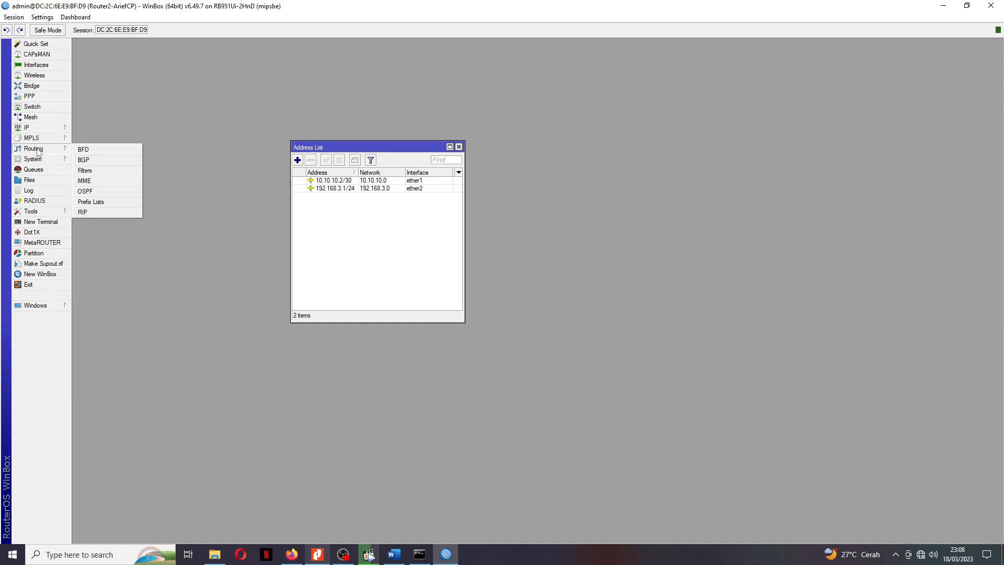
{"action": "left_click", "coordinate": [104, 190]}
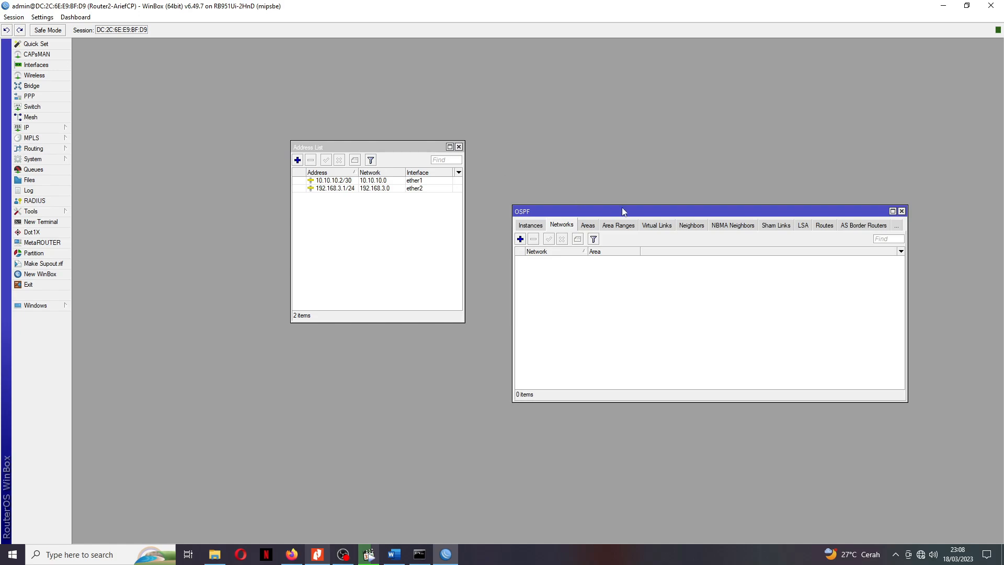
{"action": "left_click", "coordinate": [531, 225]}
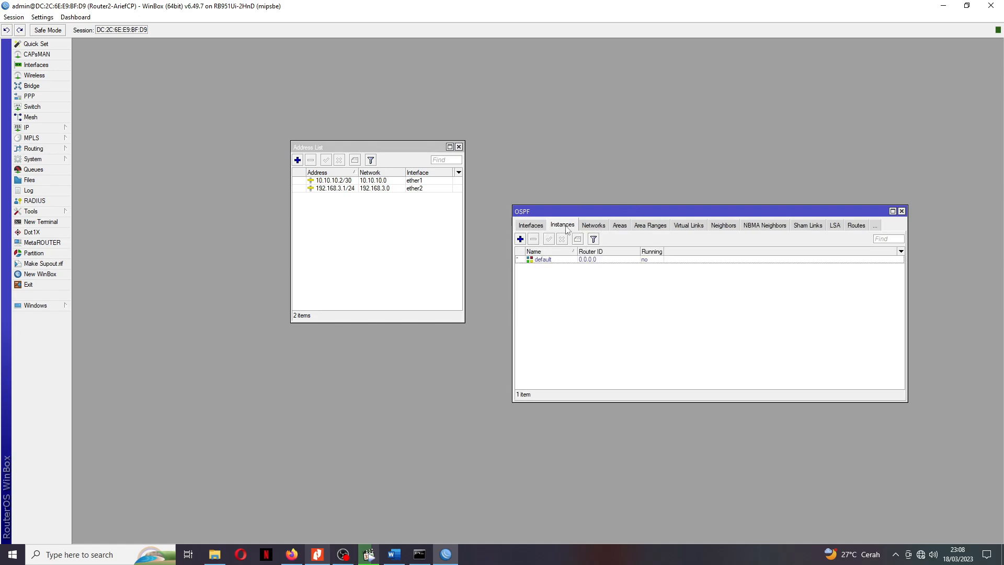
{"action": "left_click", "coordinate": [554, 261]}
{"action": "double_click", "coordinate": [603, 261]}
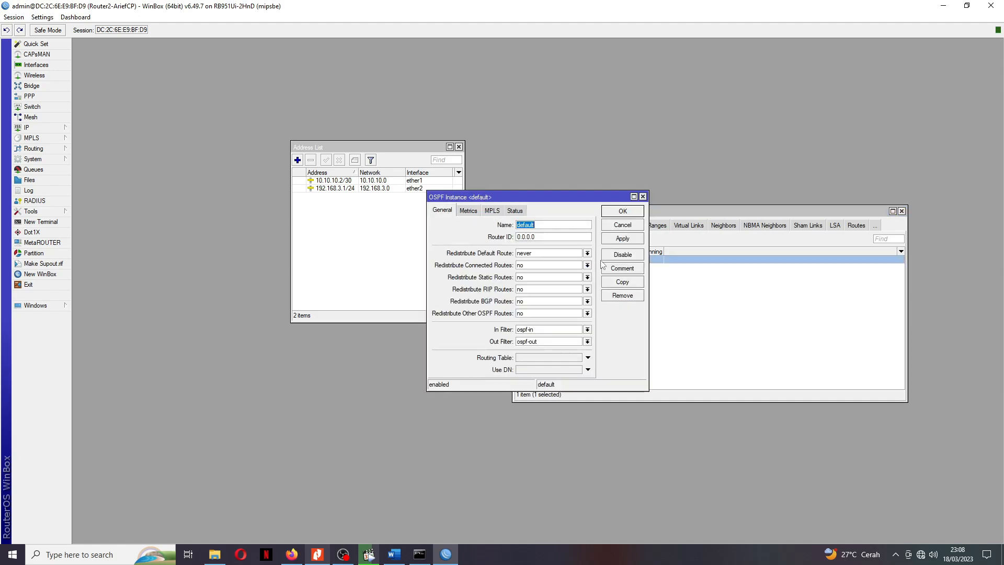
{"action": "left_click", "coordinate": [643, 197]}
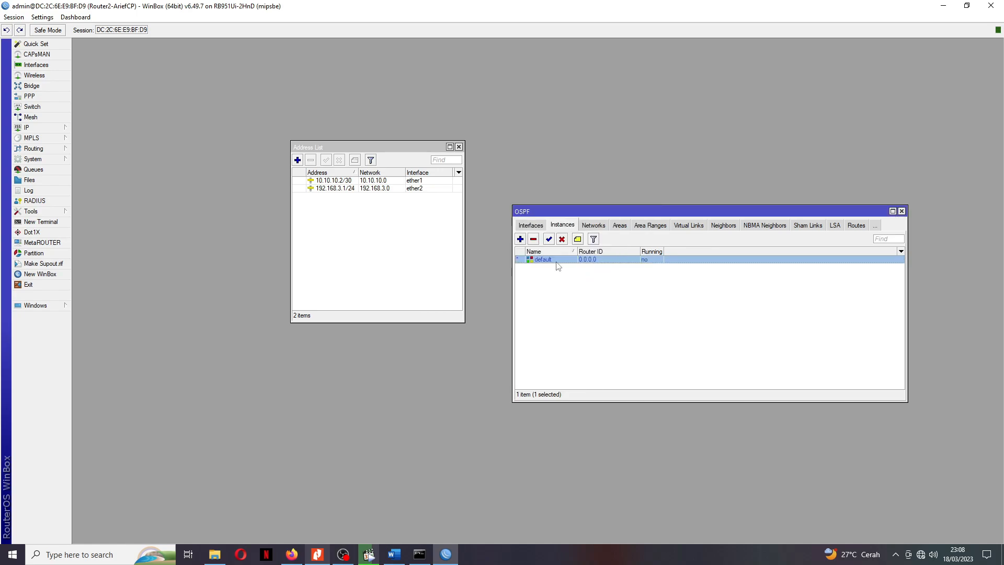
{"action": "double_click", "coordinate": [556, 262]}
{"action": "left_click", "coordinate": [642, 196]}
{"action": "double_click", "coordinate": [619, 261]}
{"action": "left_click", "coordinate": [643, 197]}
{"action": "double_click", "coordinate": [648, 261]}
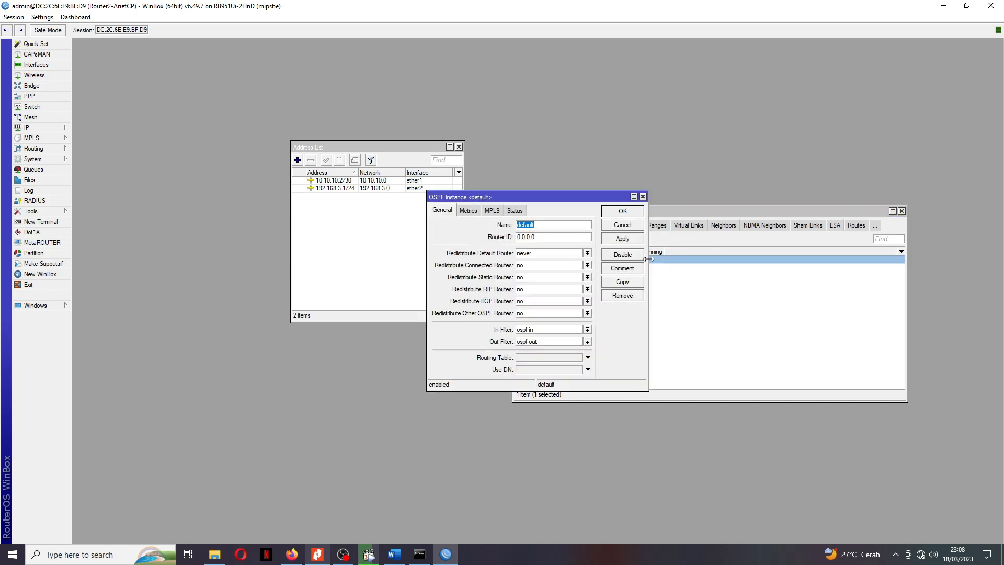
Set the default OSPF instance's router ID to 10.10.10.2, checking the topology diagram in Nitro Pro before returning to WinBox.
{"action": "left_click", "coordinate": [548, 226]}
{"action": "left_click_drag", "start_coordinate": [545, 237], "coordinate": [477, 239]}
{"action": "type", "text": "10"}
{"action": "left_click", "coordinate": [319, 554]}
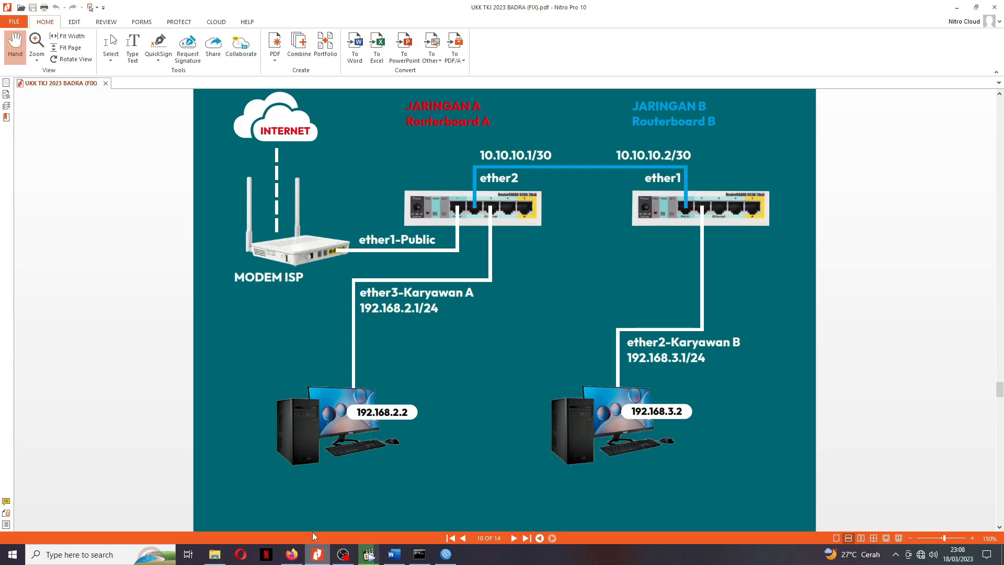
{"action": "left_click", "coordinate": [316, 555]}
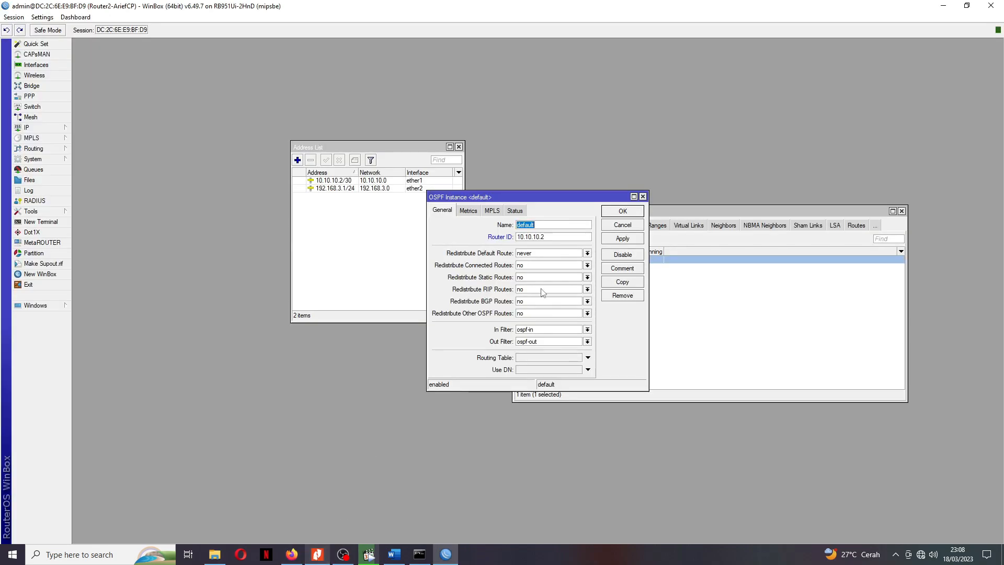
{"action": "left_click", "coordinate": [528, 255]}
{"action": "left_click", "coordinate": [526, 255]}
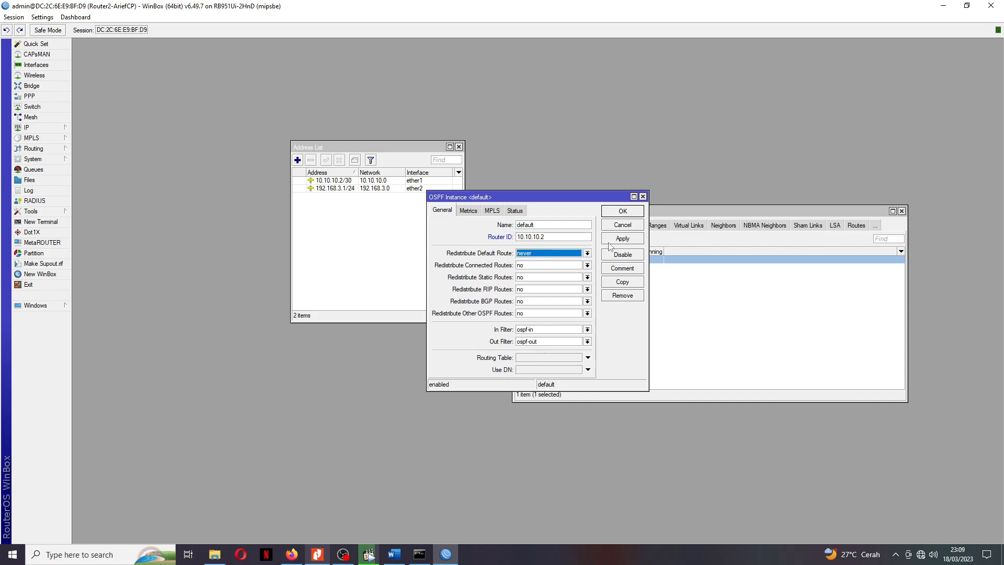
{"action": "left_click", "coordinate": [629, 241]}
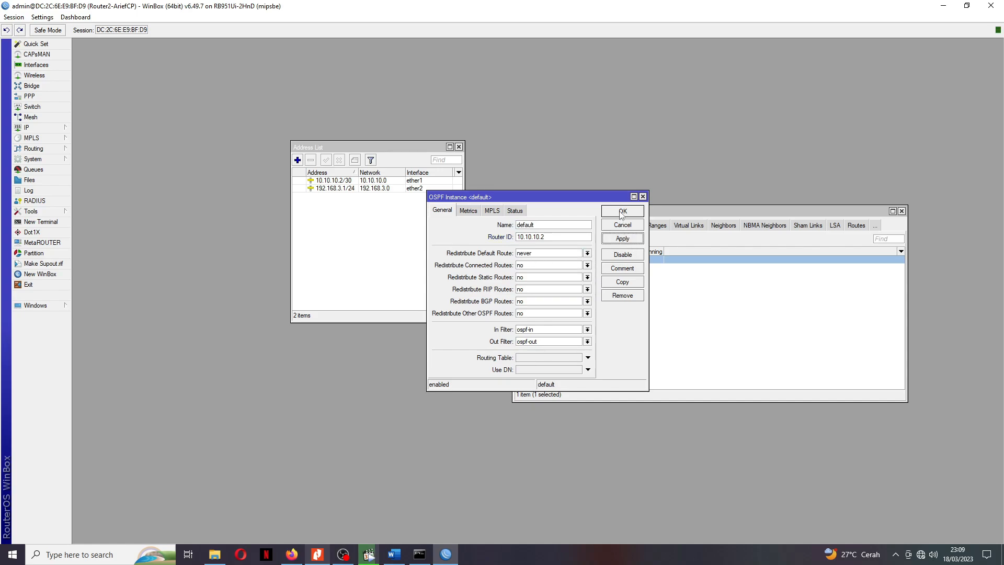
{"action": "left_click", "coordinate": [622, 216]}
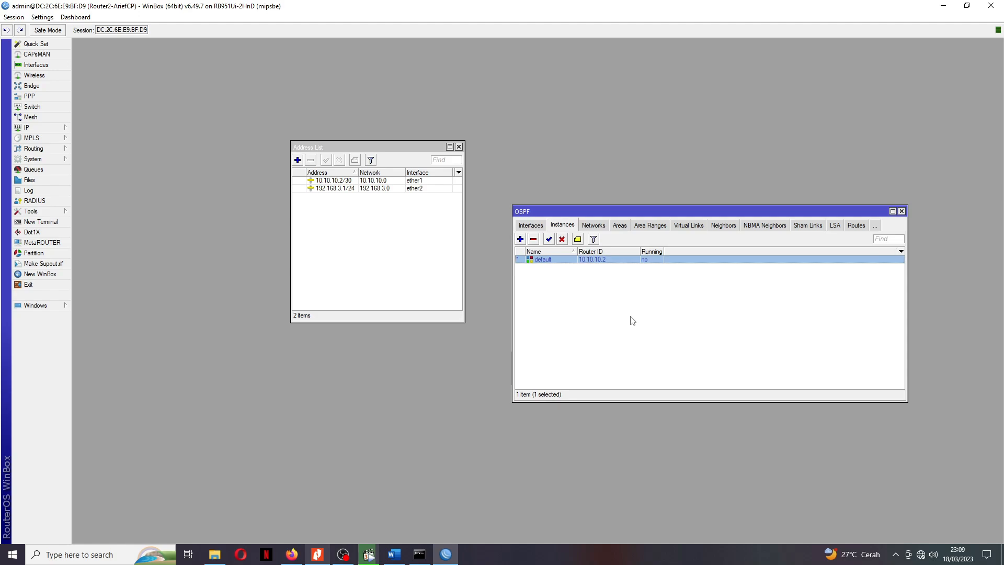
Add the OSPF network 10.10.10.0 in the backbone area.
{"action": "mouse_move", "coordinate": [633, 210]}
{"action": "left_mouse_down"}
{"action": "mouse_move", "coordinate": [594, 192]}
{"action": "mouse_move", "coordinate": [624, 212]}
{"action": "left_mouse_up"}
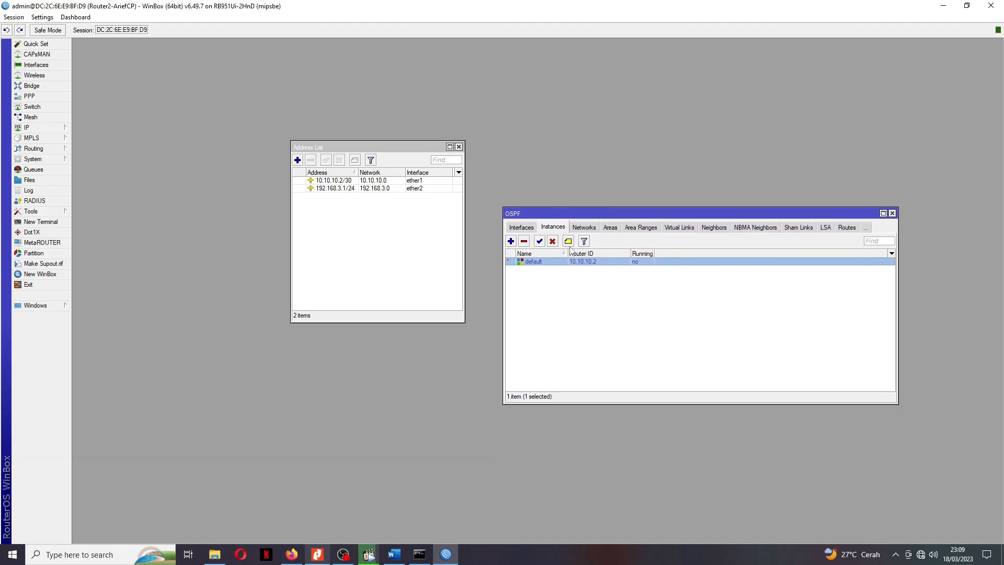
{"action": "left_click", "coordinate": [584, 227]}
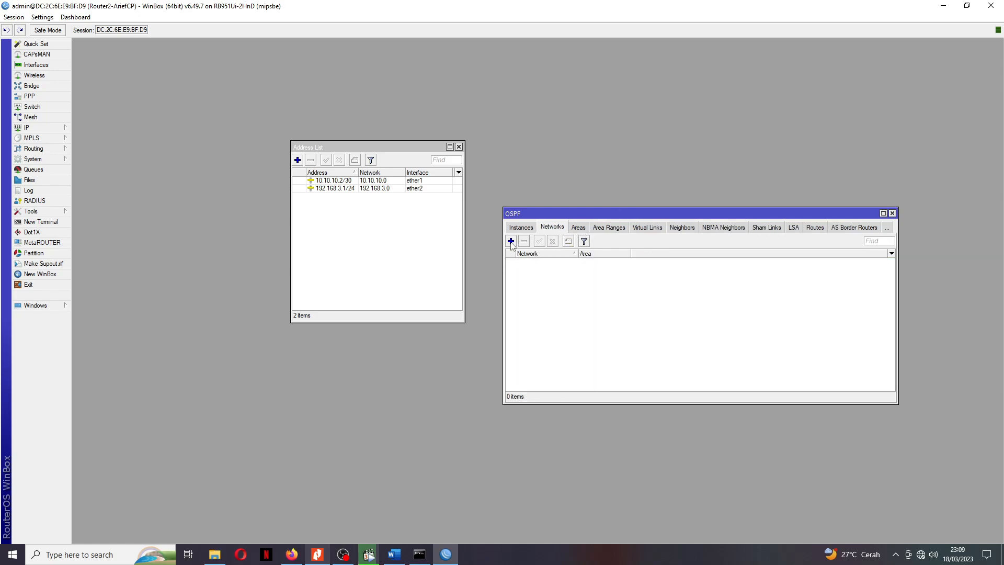
{"action": "left_click", "coordinate": [511, 241]}
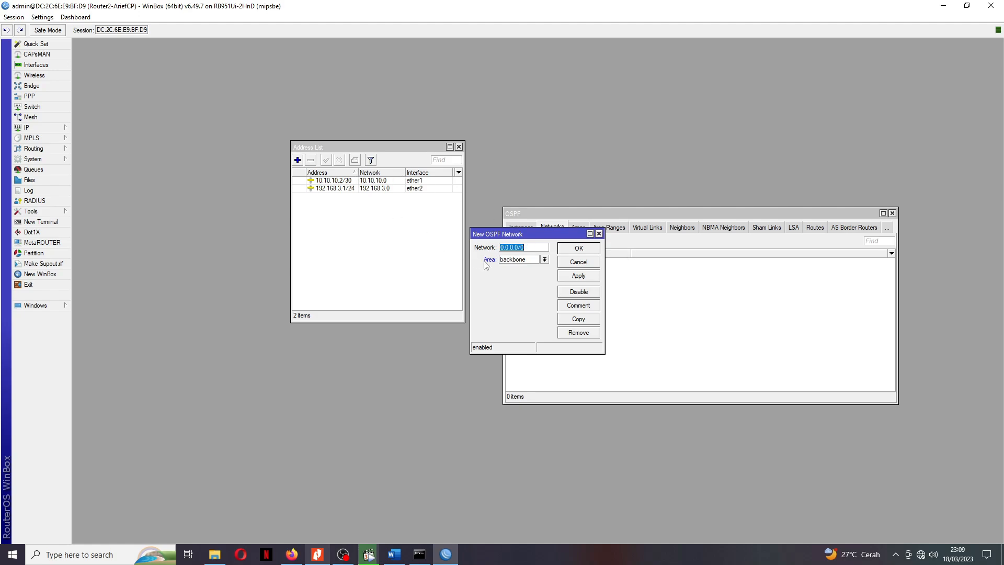
{"action": "type", "text": "10.10.10.0"}
{"action": "left_click", "coordinate": [584, 276]}
{"action": "left_click", "coordinate": [584, 263]}
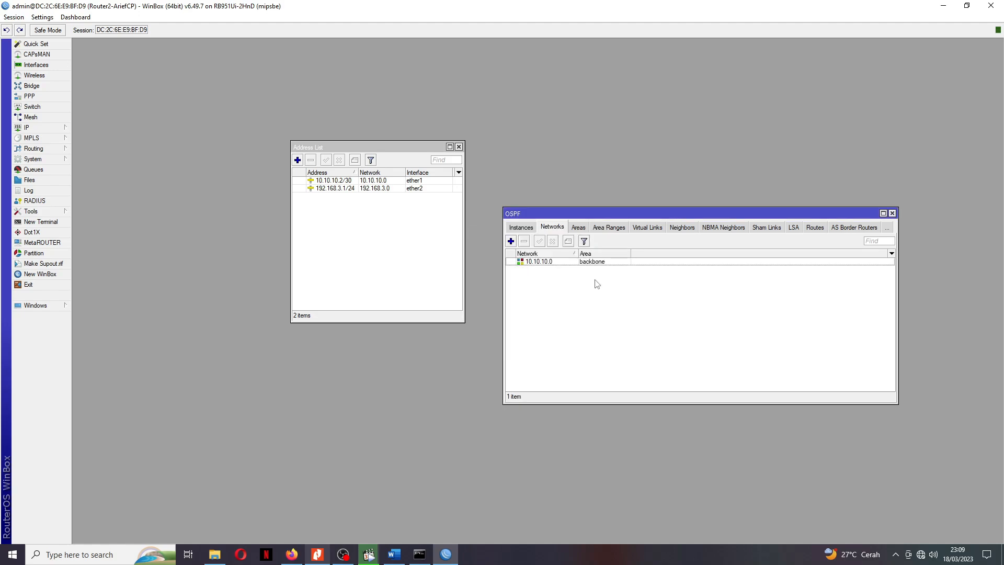
Add the OSPF network 192.168.3.0/24 in the backbone area.
{"action": "left_click", "coordinate": [510, 241]}
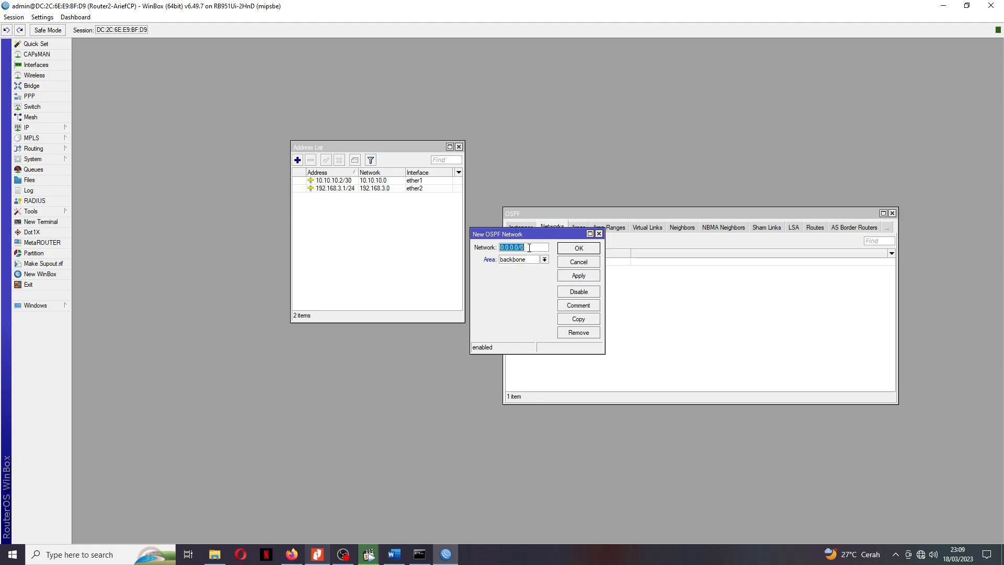
{"action": "type", "text": "19"}
{"action": "type", "text": "24"}
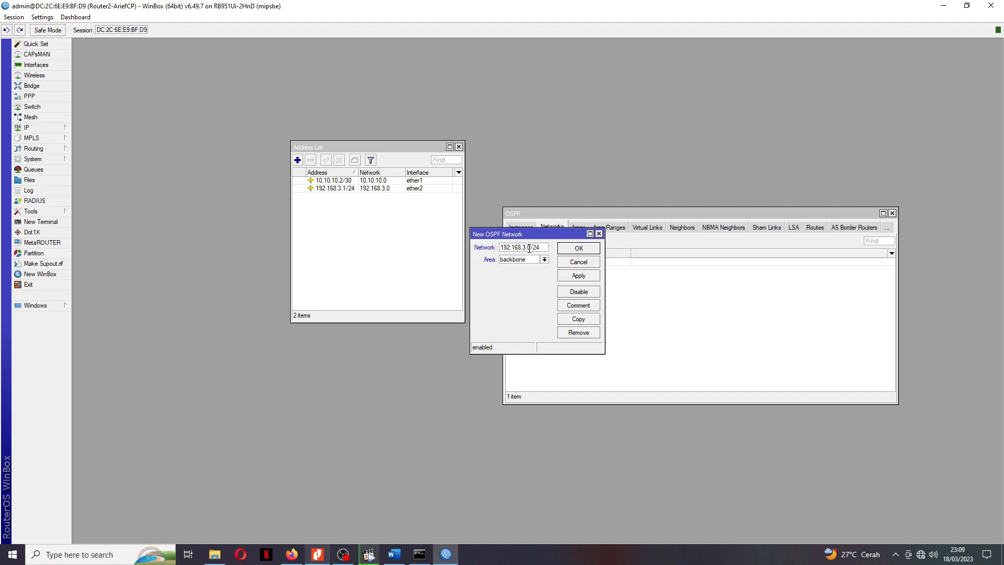
{"action": "left_click", "coordinate": [578, 247]}
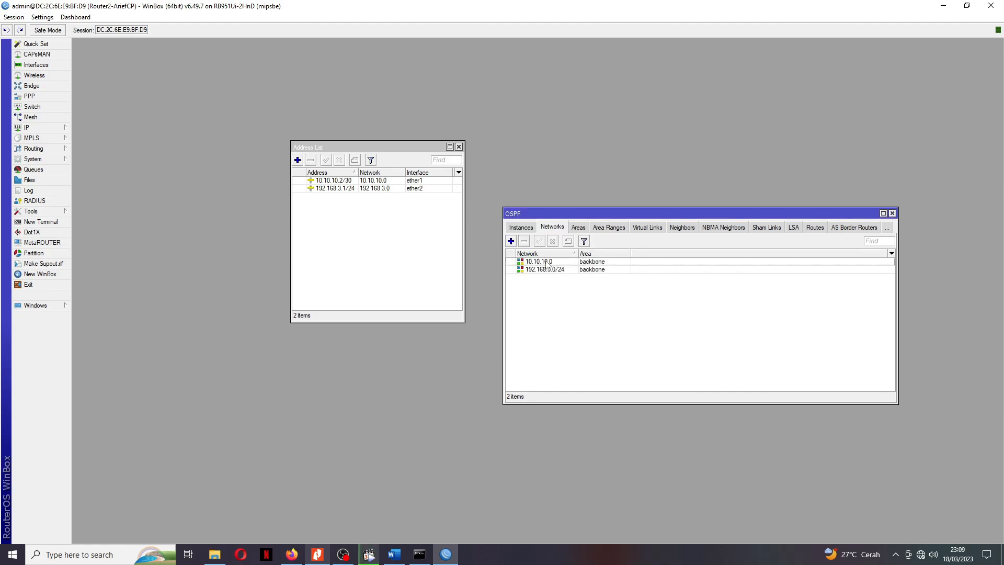
Correct the 10.10.10.0 OSPF network entry to 10.10.10.0/30.
{"action": "double_click", "coordinate": [547, 262]}
{"action": "left_click", "coordinate": [541, 248]}
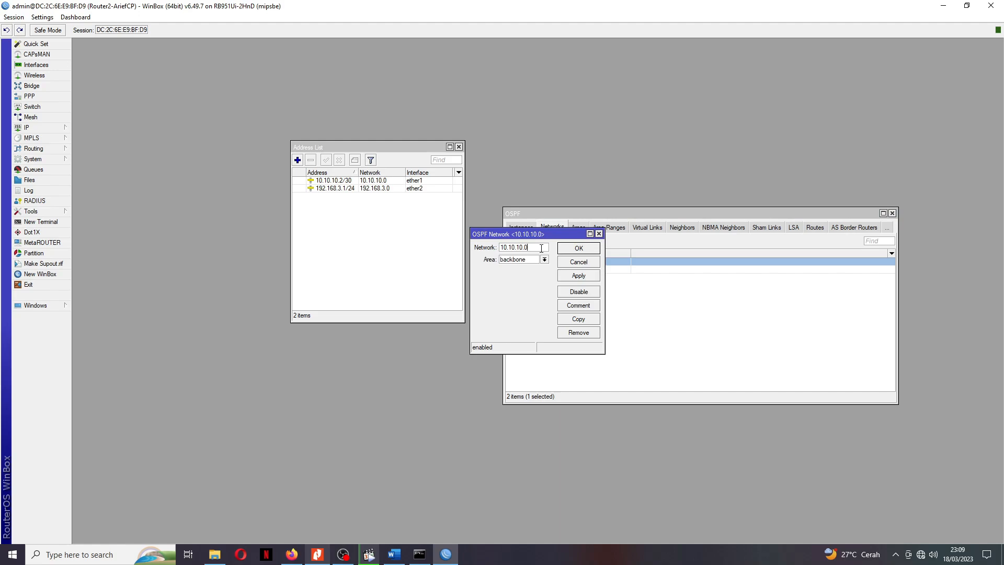
{"action": "type", "text": "/30"}
{"action": "left_click", "coordinate": [581, 248]}
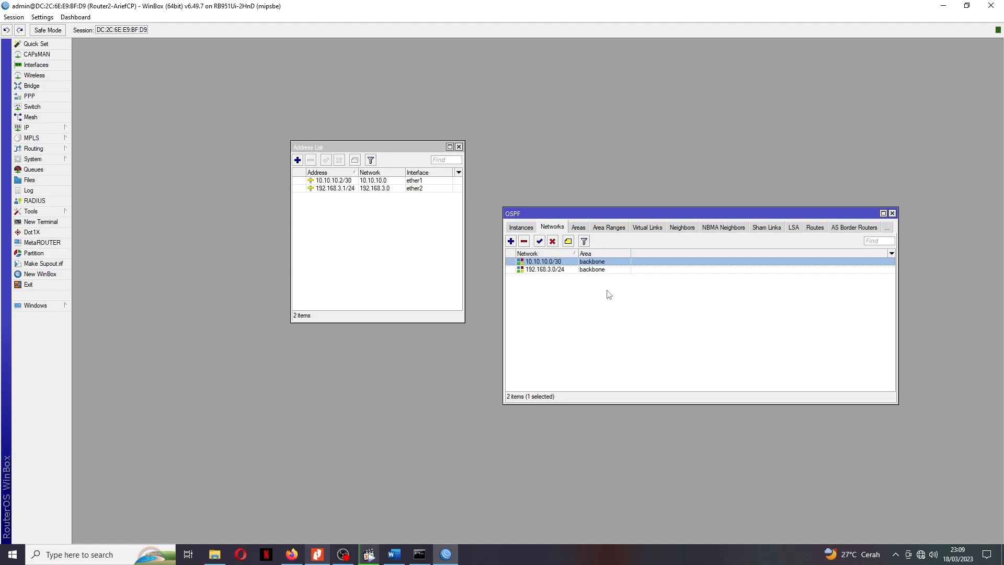
Check the OSPF interfaces list, then close the OSPF and address list windows.
{"action": "left_click", "coordinate": [520, 229]}
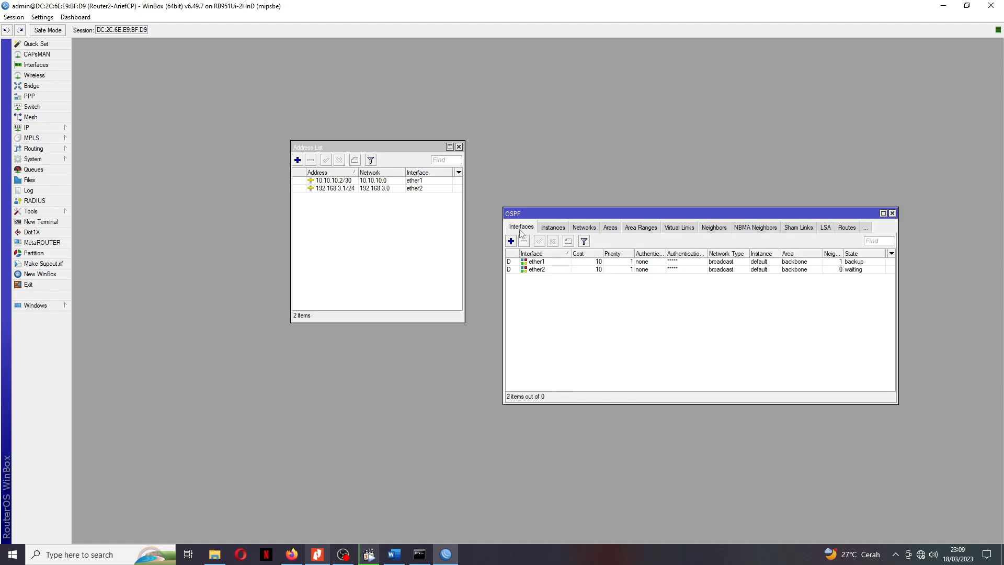
{"action": "left_click", "coordinate": [892, 213]}
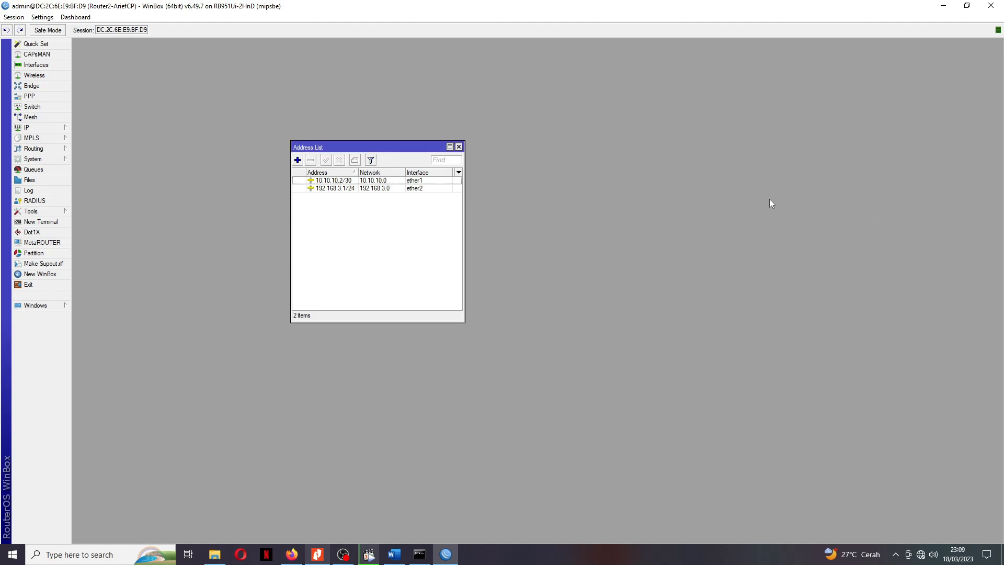
{"action": "left_click", "coordinate": [459, 147]}
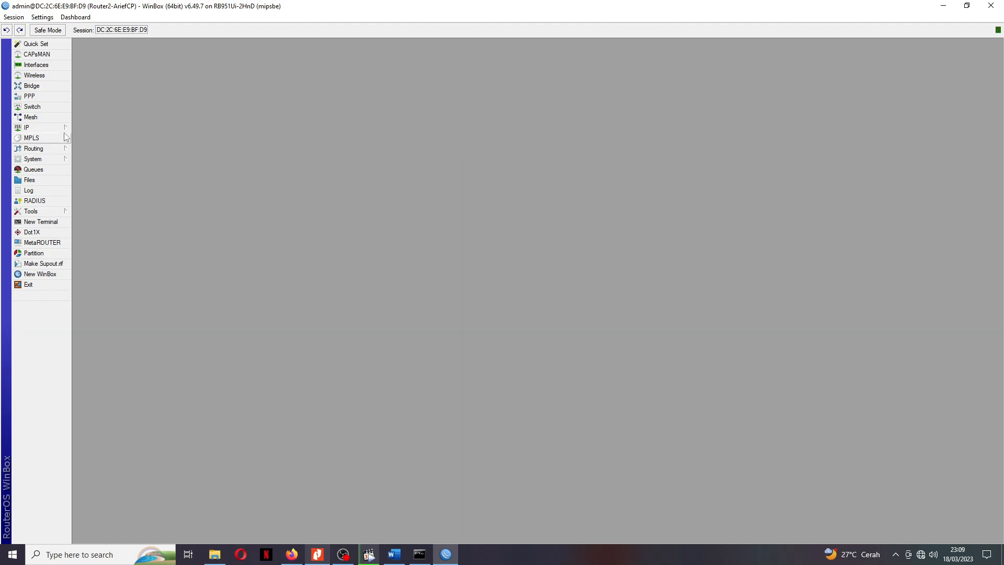
Examine Router 2's IP route list for the OSPF routes and close it.
{"action": "left_click", "coordinate": [46, 130]}
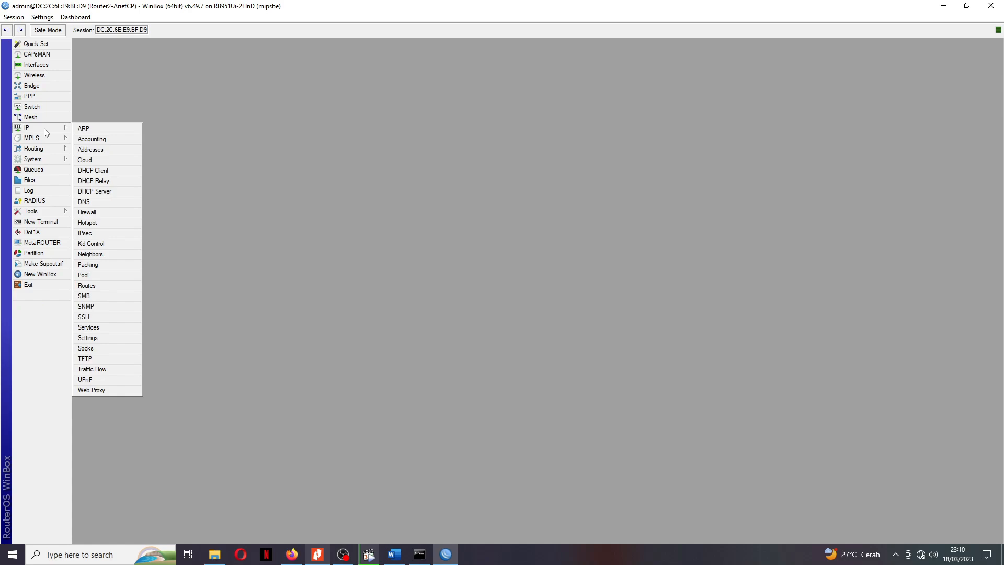
{"action": "left_click", "coordinate": [90, 287]}
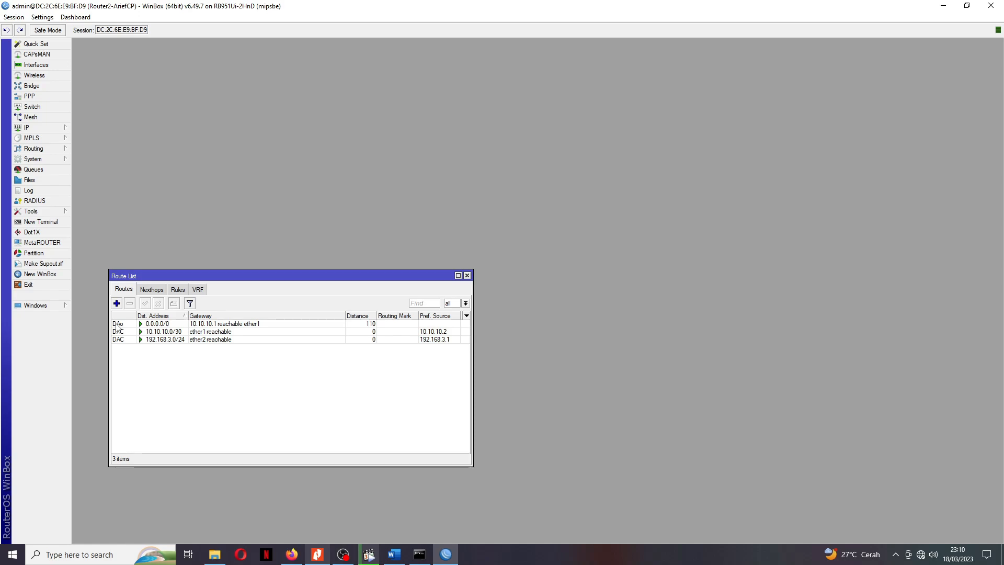
{"action": "mouse_move", "coordinate": [118, 328]}
{"action": "left_click", "coordinate": [467, 275]}
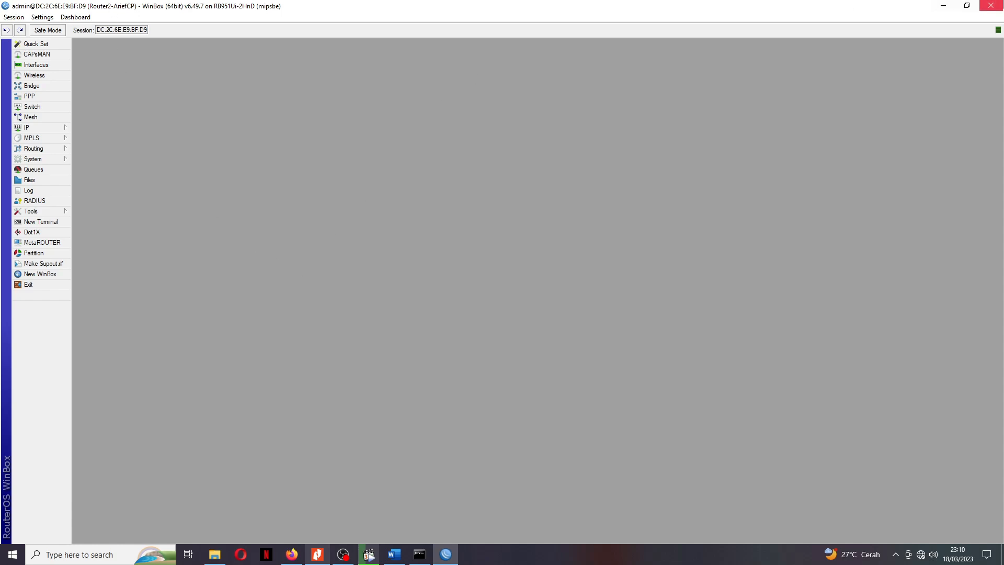
End the Router 2 session, relaunch WinBox, enter the login password and connect to Router 1 at 192.168.2.1.
{"action": "left_click", "coordinate": [990, 5]}
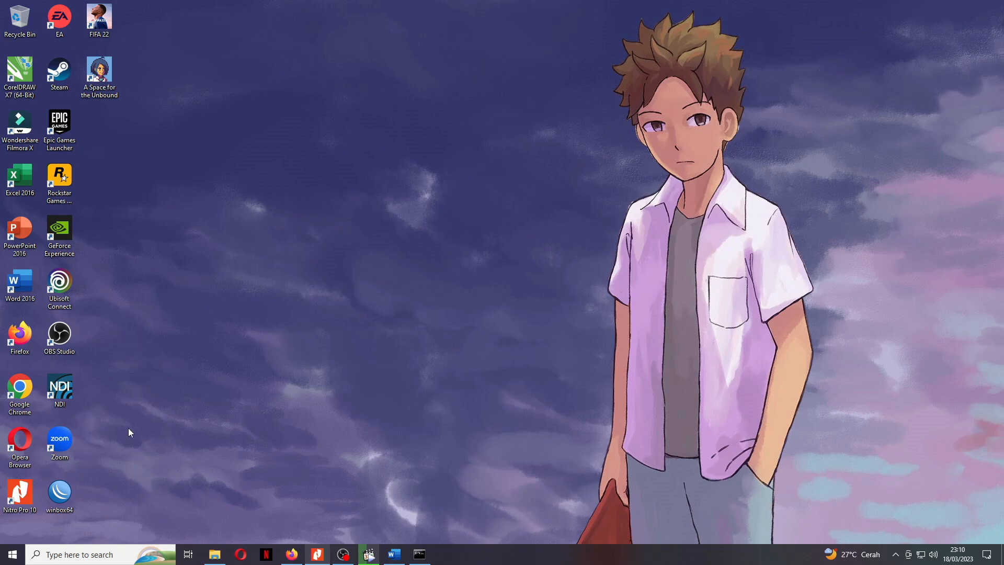
{"action": "double_click", "coordinate": [60, 494]}
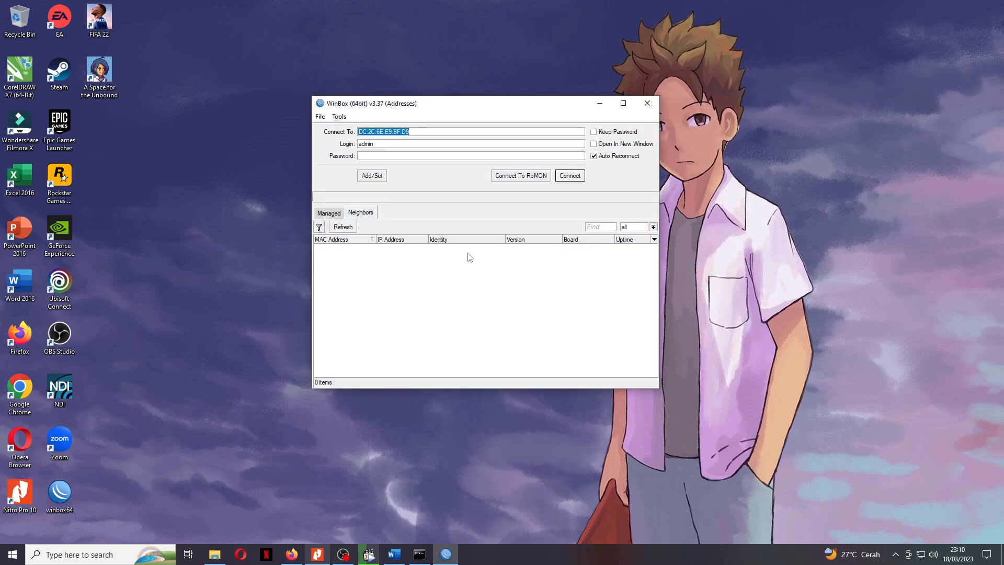
{"action": "left_click", "coordinate": [374, 156]}
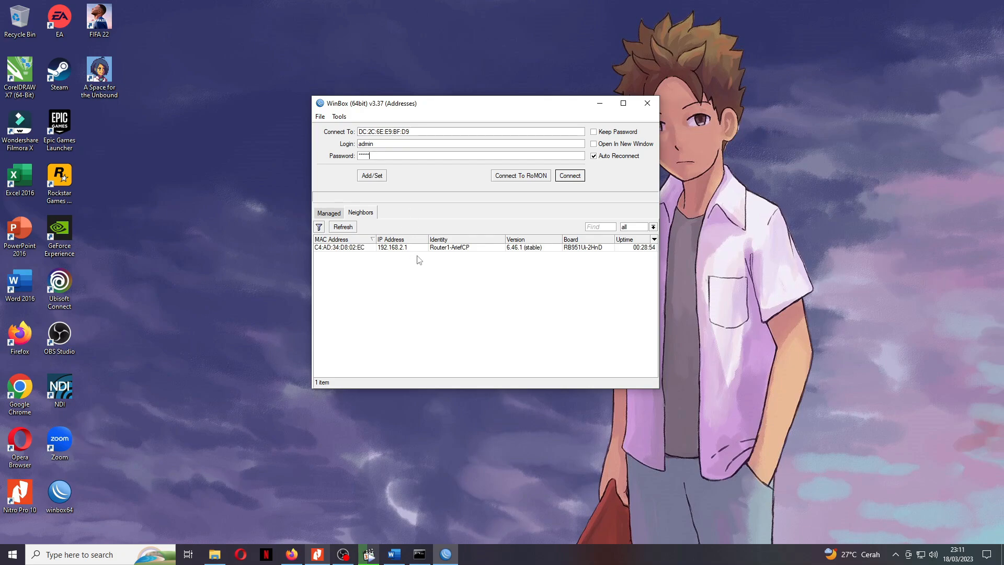
{"action": "left_click", "coordinate": [354, 248]}
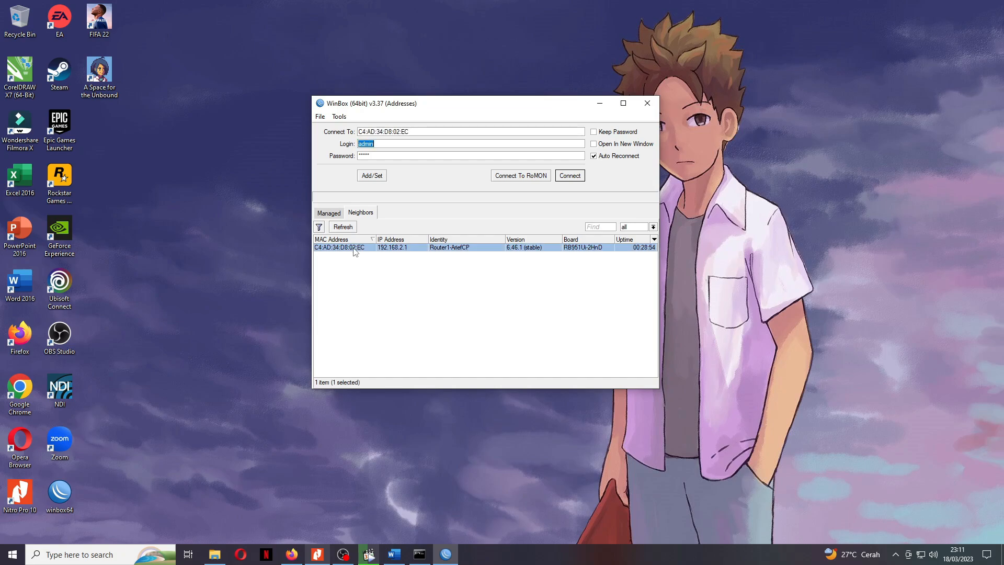
{"action": "left_click", "coordinate": [395, 248]}
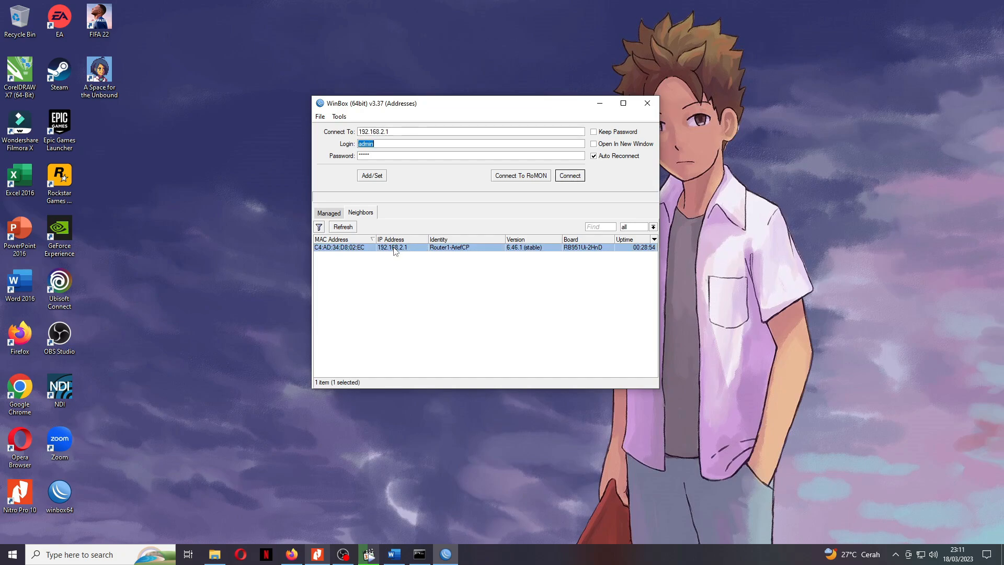
{"action": "left_click", "coordinate": [574, 177]}
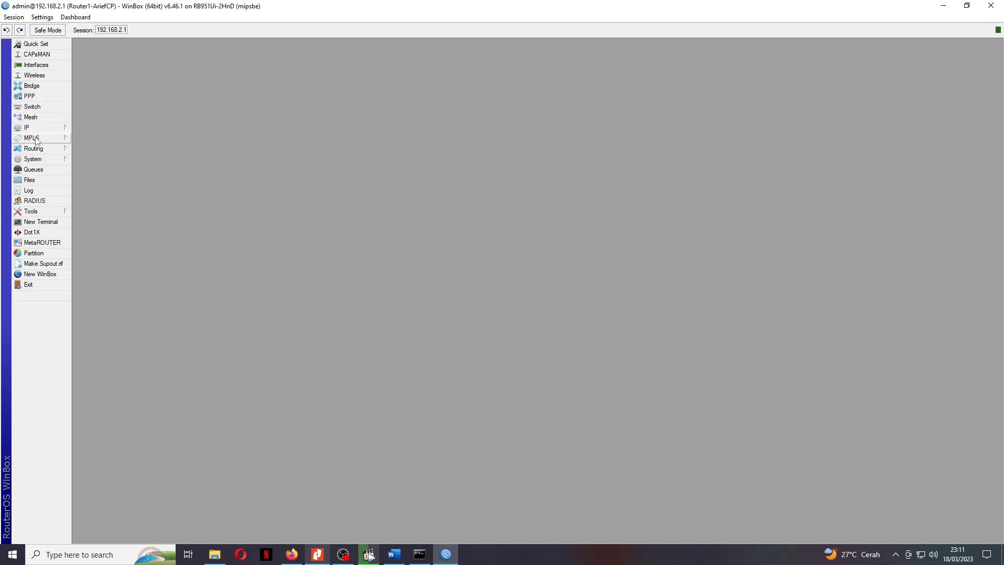
Open Router 1's IP route list to examine its OSPF routes.
{"action": "left_click", "coordinate": [67, 129]}
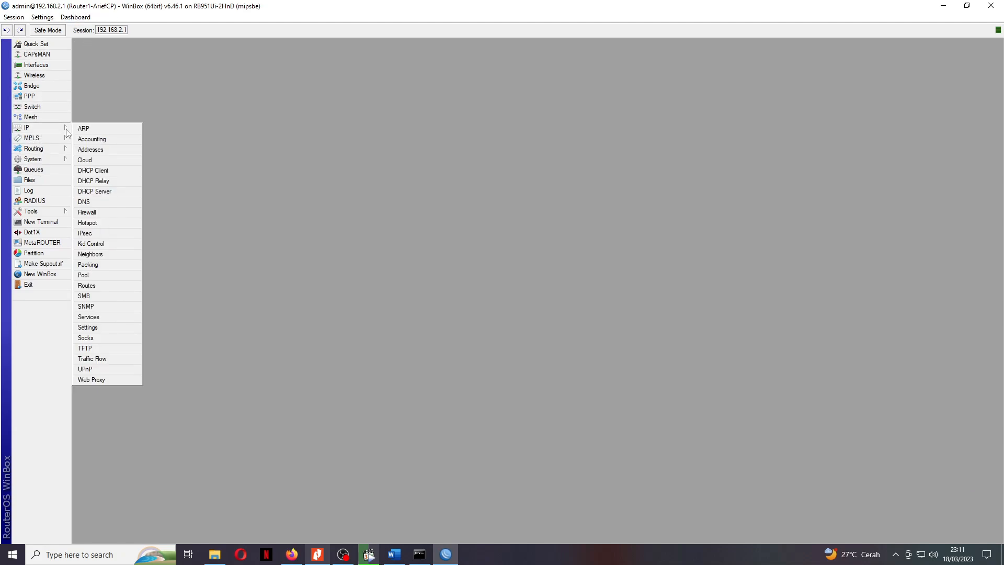
{"action": "left_click", "coordinate": [89, 286]}
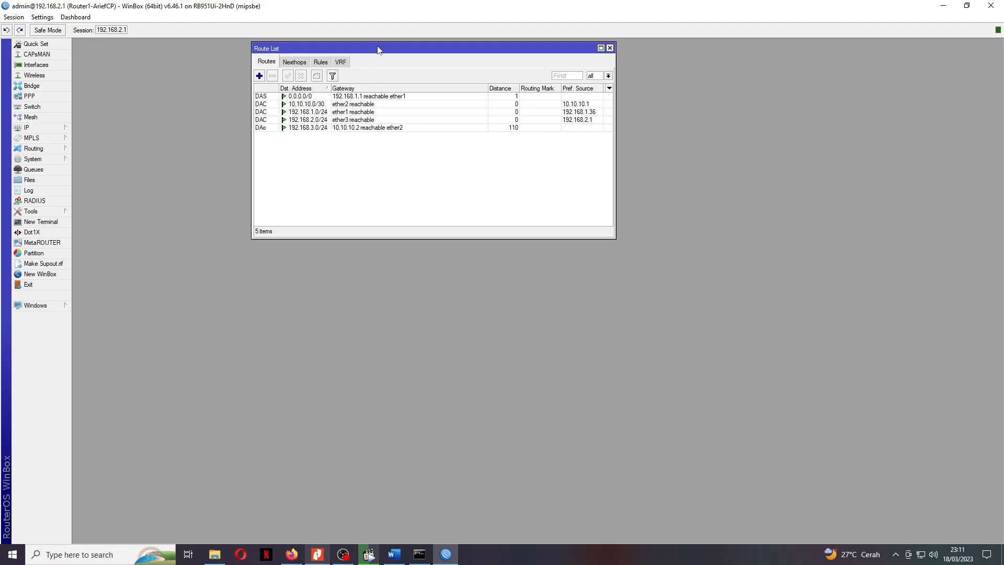
Start another WinBox login, enter the password, connect to RoMON through 192.168.2.1 and open the Router 2 neighbor.
{"action": "left_click_drag", "start_coordinate": [380, 50], "coordinate": [368, 150]}
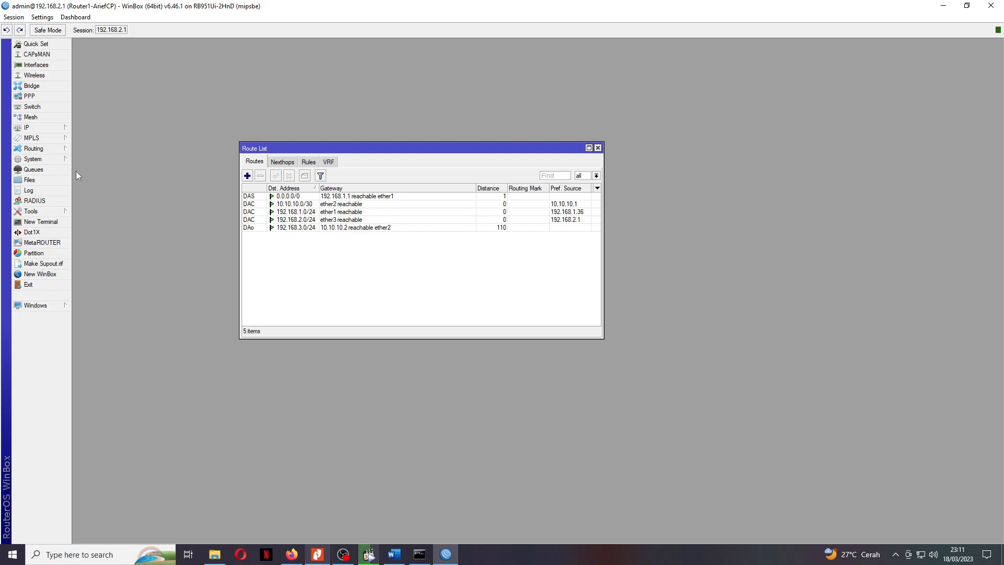
{"action": "left_click", "coordinate": [45, 275]}
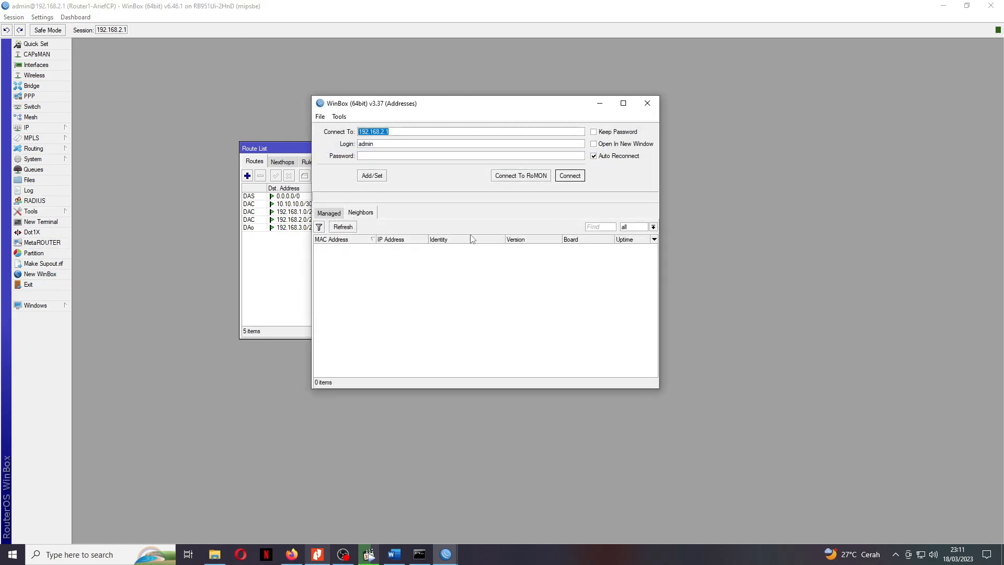
{"action": "left_click", "coordinate": [381, 155]}
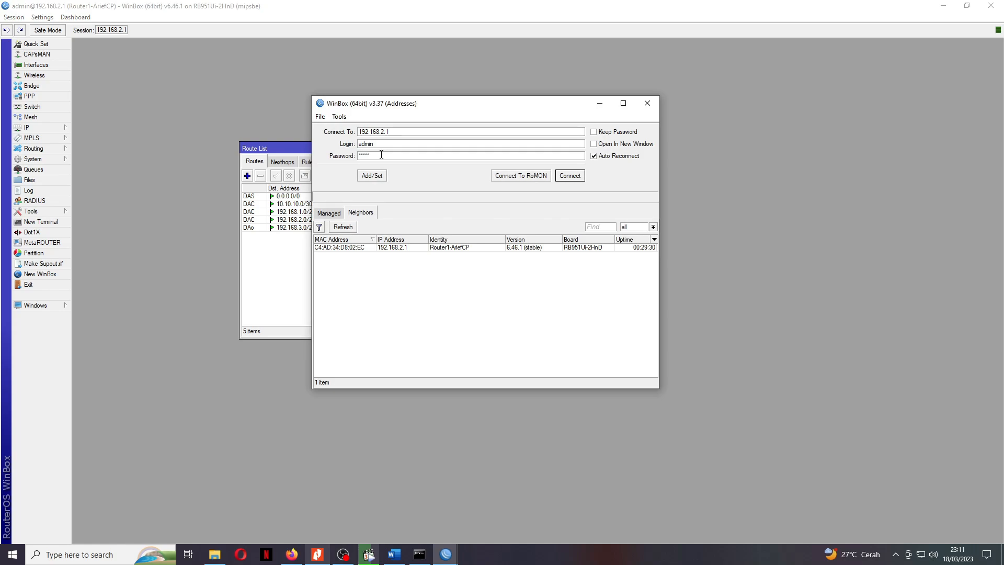
{"action": "left_click", "coordinate": [527, 177]}
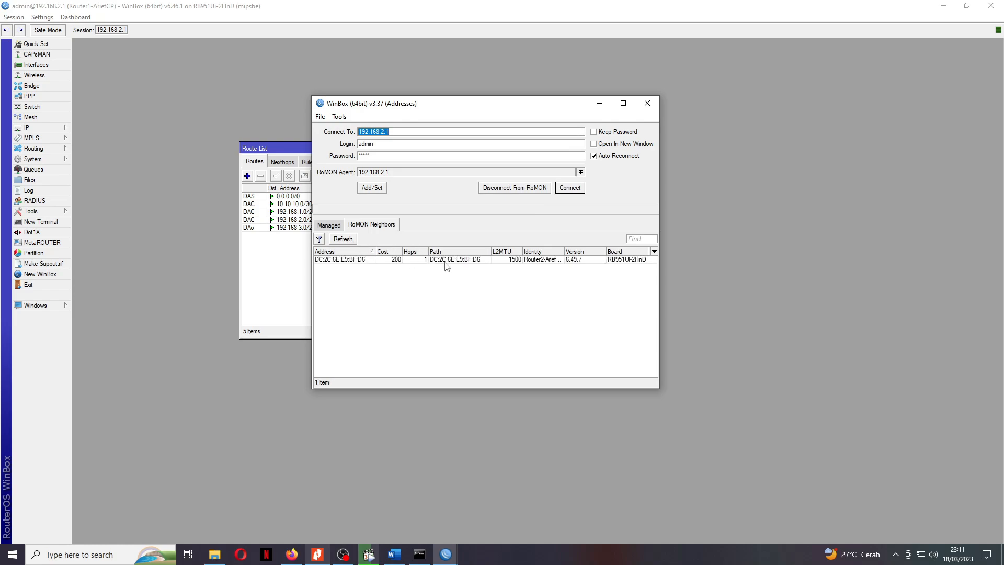
{"action": "left_click", "coordinate": [356, 259]}
{"action": "left_click", "coordinate": [575, 192]}
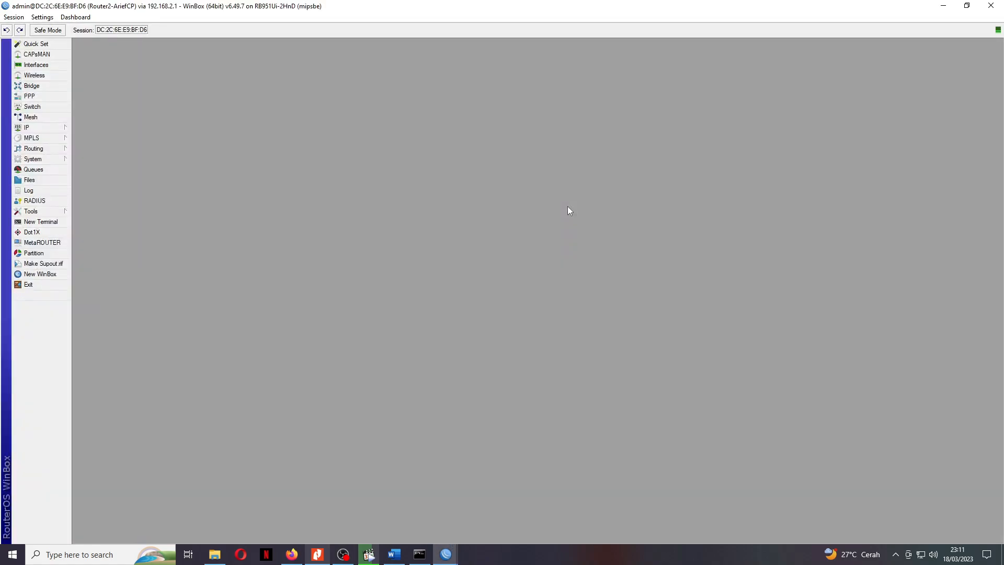
Close Router 1's route list and arrange the sessions side by side, Router 1 on the left half and Router 2 on the right.
{"action": "left_click", "coordinate": [967, 6]}
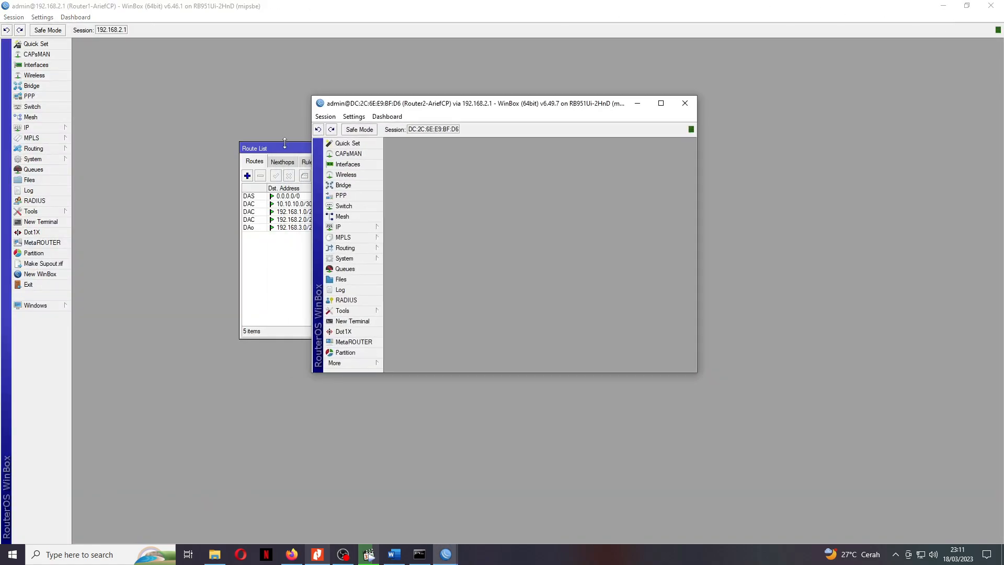
{"action": "left_click", "coordinate": [284, 143]}
{"action": "left_click", "coordinate": [597, 149]}
{"action": "left_click", "coordinate": [965, 7]}
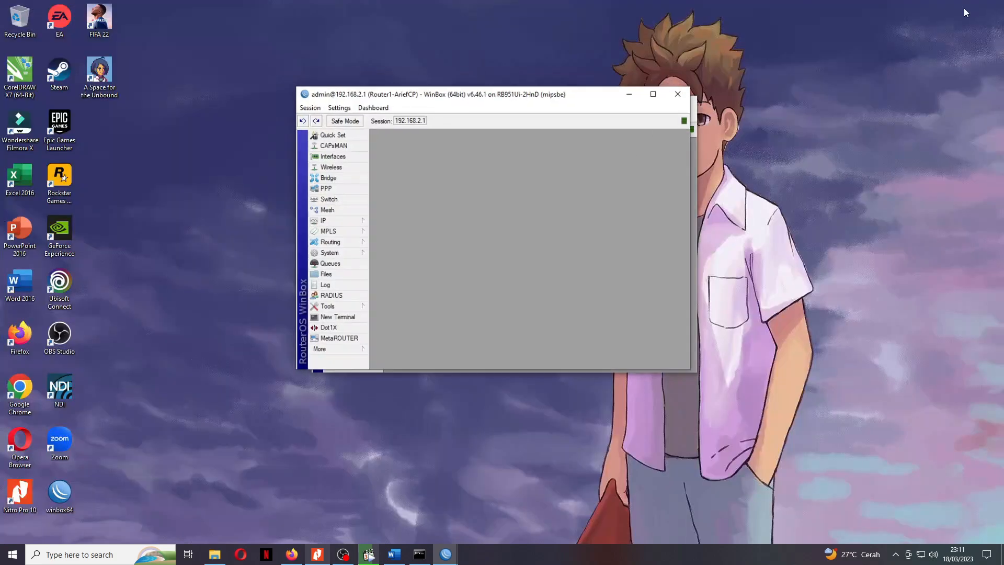
{"action": "left_click_drag", "start_coordinate": [493, 99], "coordinate": [196, 14]}
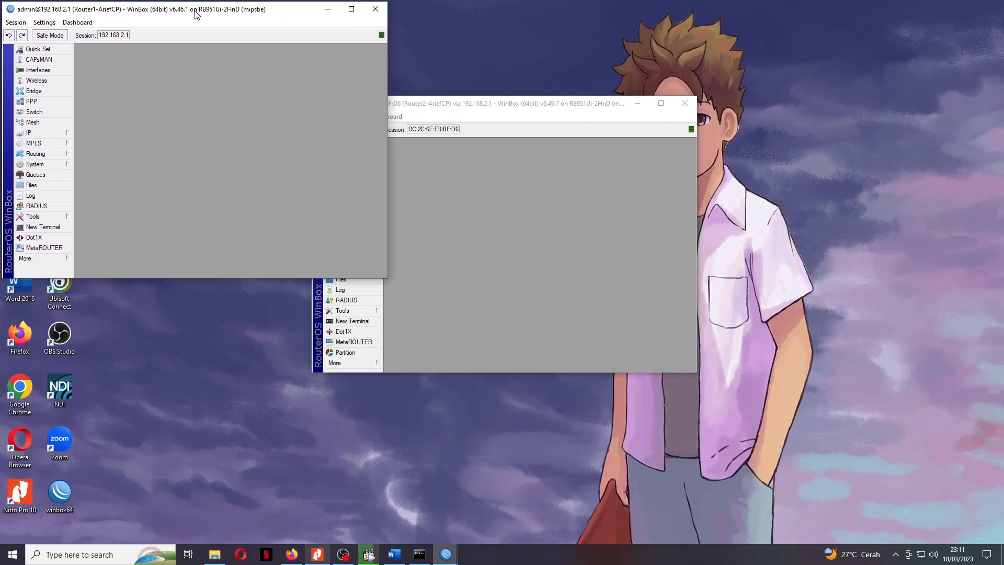
{"action": "left_click_drag", "start_coordinate": [386, 279], "coordinate": [457, 542]}
{"action": "left_click_drag", "start_coordinate": [535, 105], "coordinate": [836, 12]}
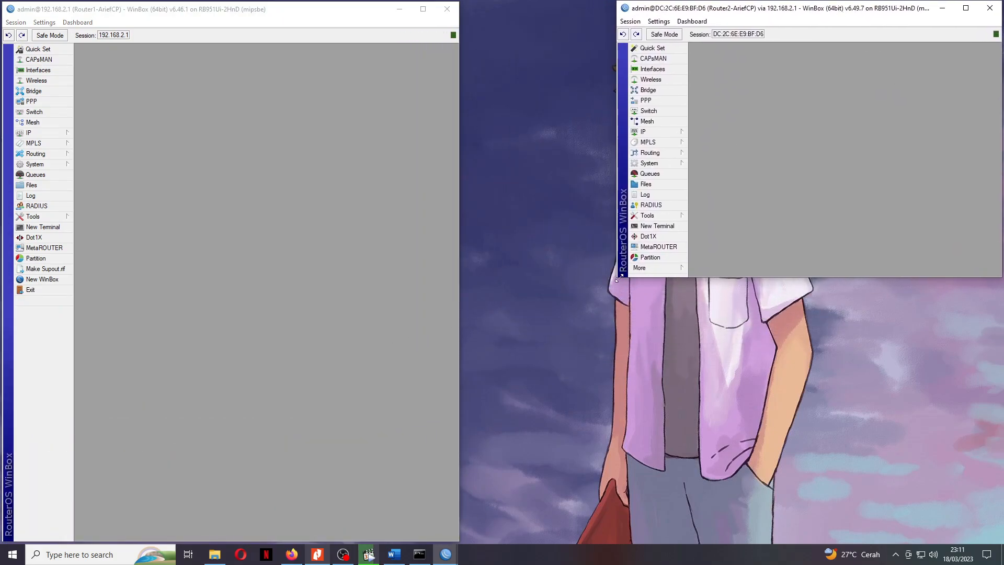
{"action": "left_click_drag", "start_coordinate": [615, 277], "coordinate": [462, 541]}
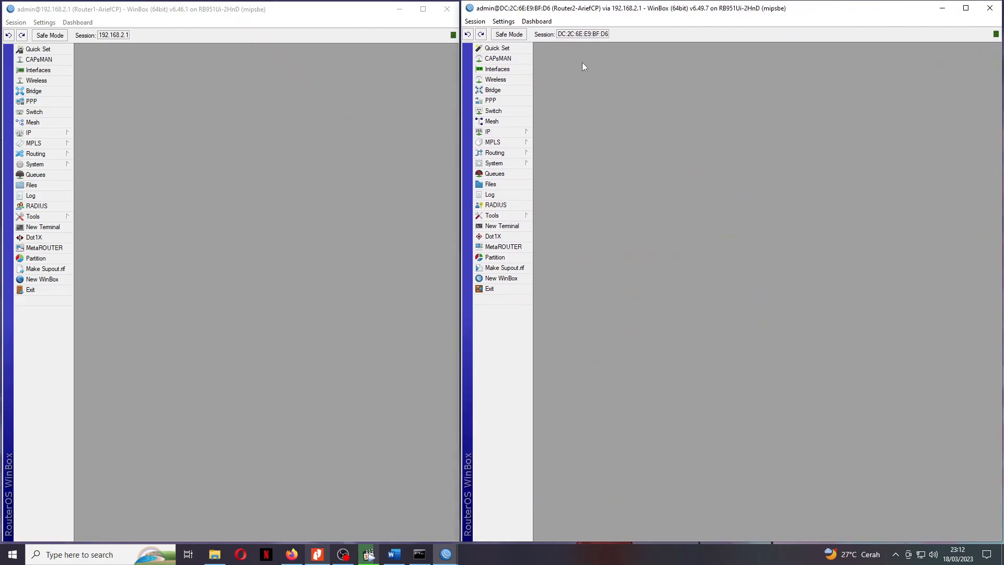
Show the IP route lists of both routers and select Router 2's OSPF route to 192.168.2.0/24 for comparison.
{"action": "left_click", "coordinate": [108, 12]}
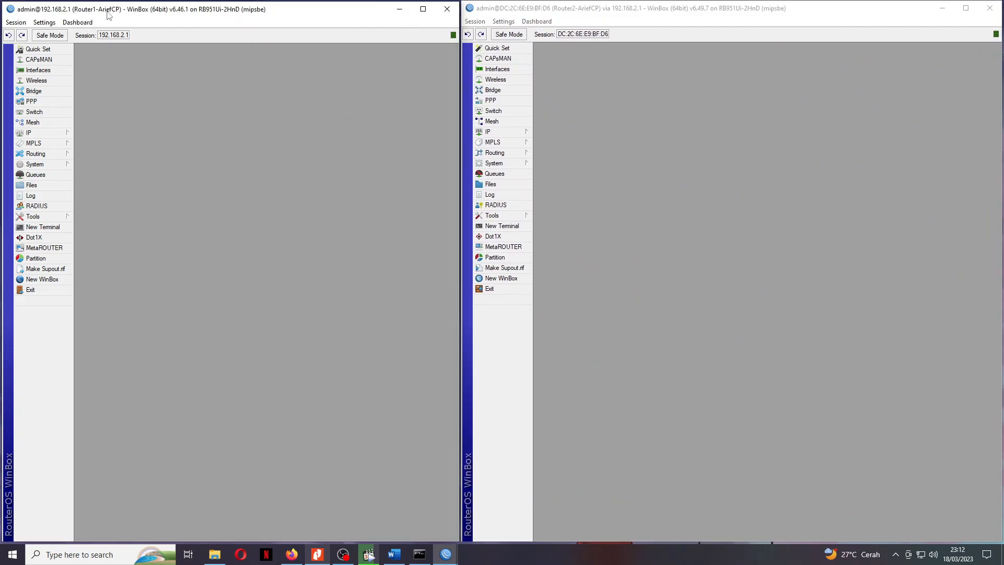
{"action": "left_click", "coordinate": [31, 132]}
{"action": "left_click", "coordinate": [89, 290]}
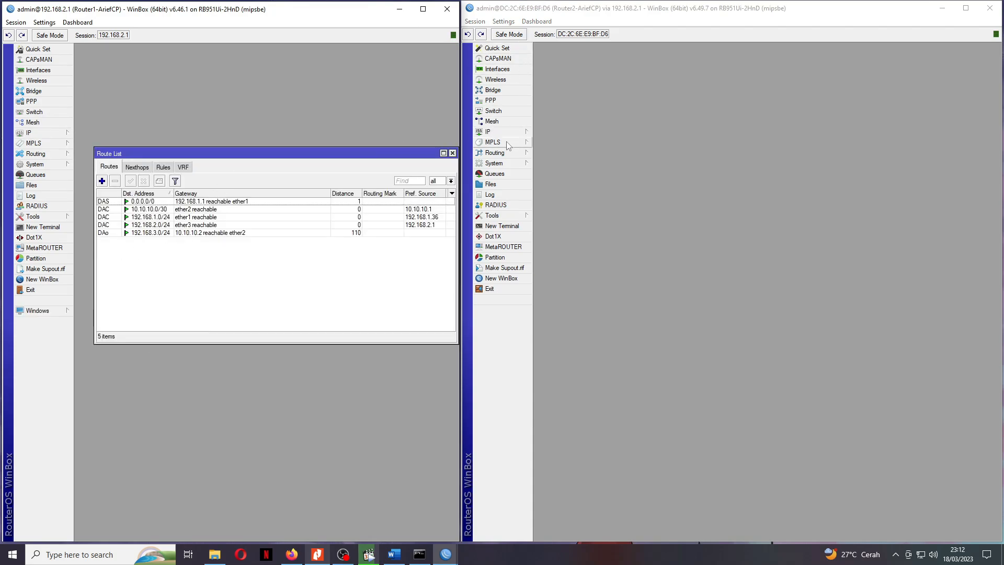
{"action": "left_click", "coordinate": [487, 131]}
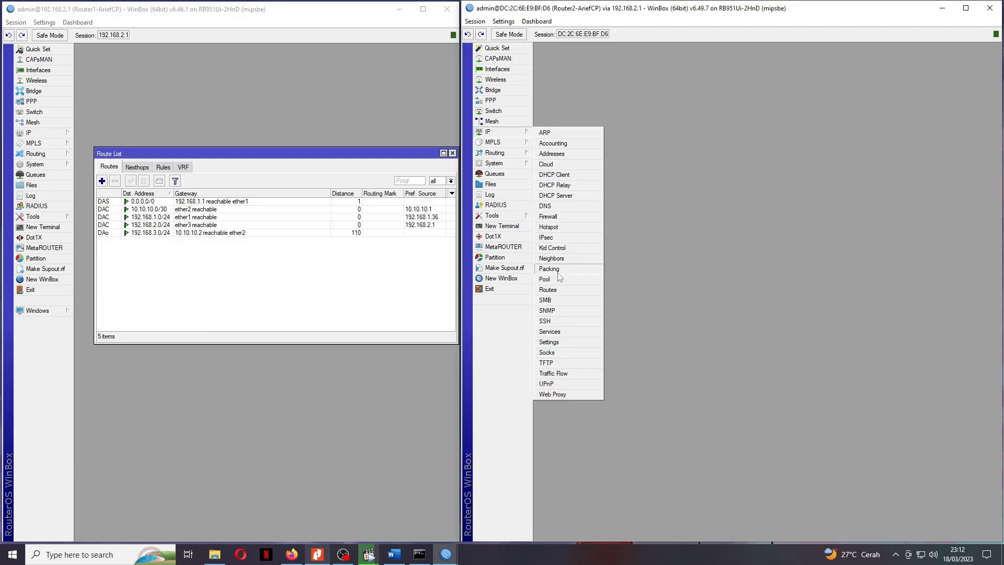
{"action": "left_click", "coordinate": [548, 290]}
{"action": "left_click_drag", "start_coordinate": [761, 51], "coordinate": [696, 144]}
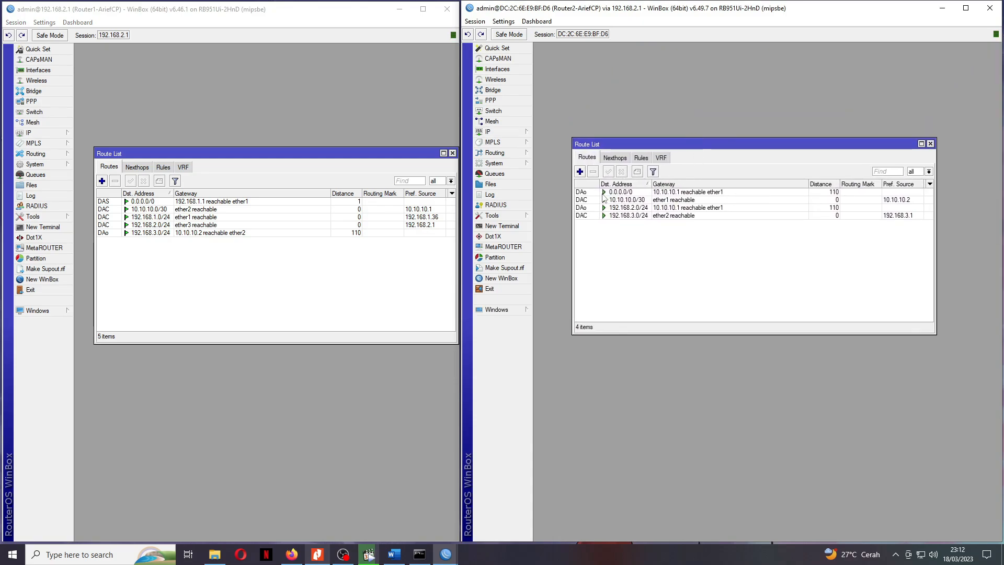
{"action": "left_click", "coordinate": [633, 209]}
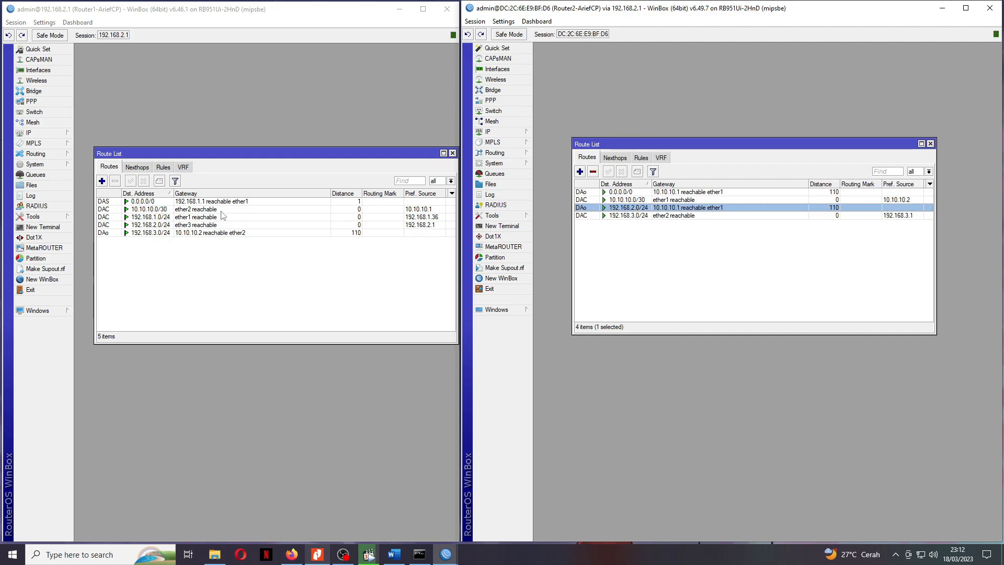
Place Router 1's IP address list above its route list and select the ether3 address and the OSPF route to 192.168.3.0/24.
{"action": "left_click_drag", "start_coordinate": [200, 156], "coordinate": [192, 215]}
{"action": "left_click", "coordinate": [31, 132]}
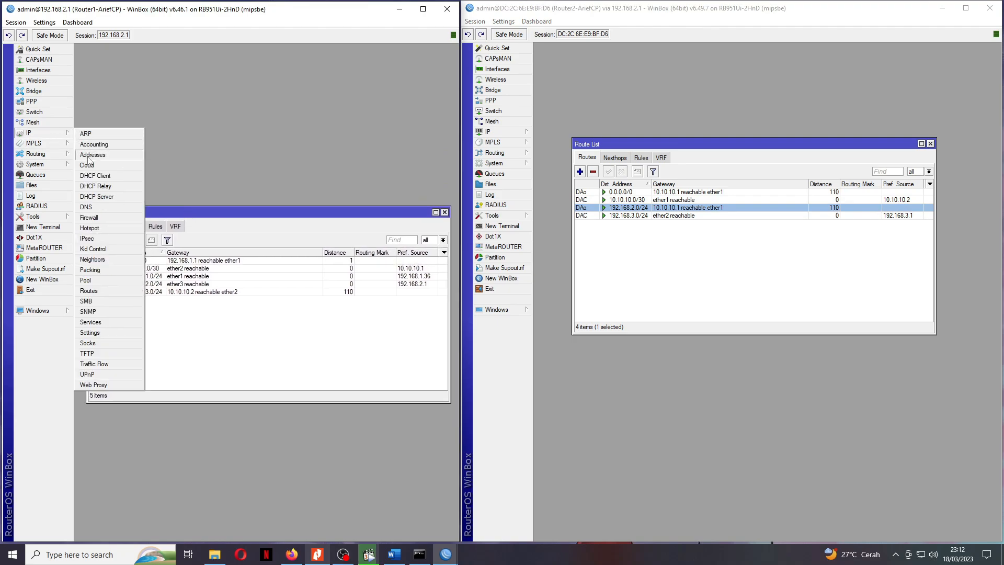
{"action": "left_click", "coordinate": [97, 155]}
{"action": "left_click_drag", "start_coordinate": [162, 228], "coordinate": [163, 175]}
{"action": "left_click_drag", "start_coordinate": [145, 57], "coordinate": [171, 68]}
{"action": "left_click", "coordinate": [150, 113]}
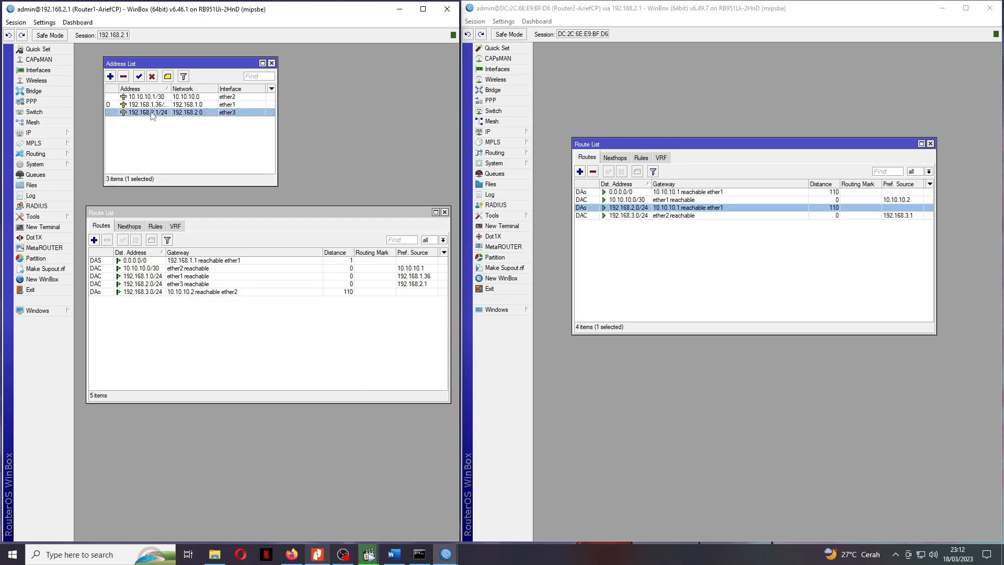
{"action": "left_click", "coordinate": [146, 294]}
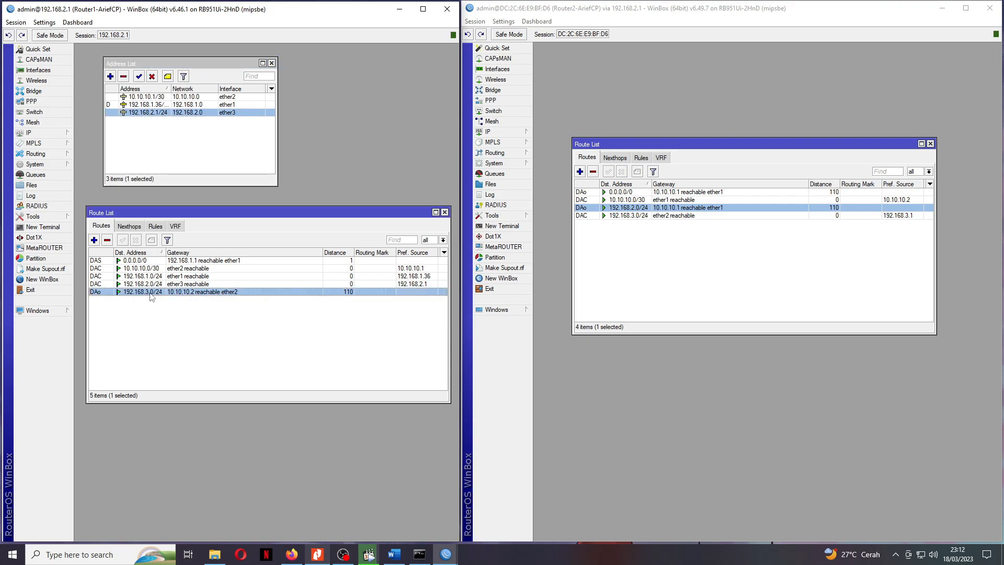
Show Router 2's IP address list above its route list and select the 192.168.3.1/24 address on ether2.
{"action": "left_click_drag", "start_coordinate": [635, 146], "coordinate": [608, 200]}
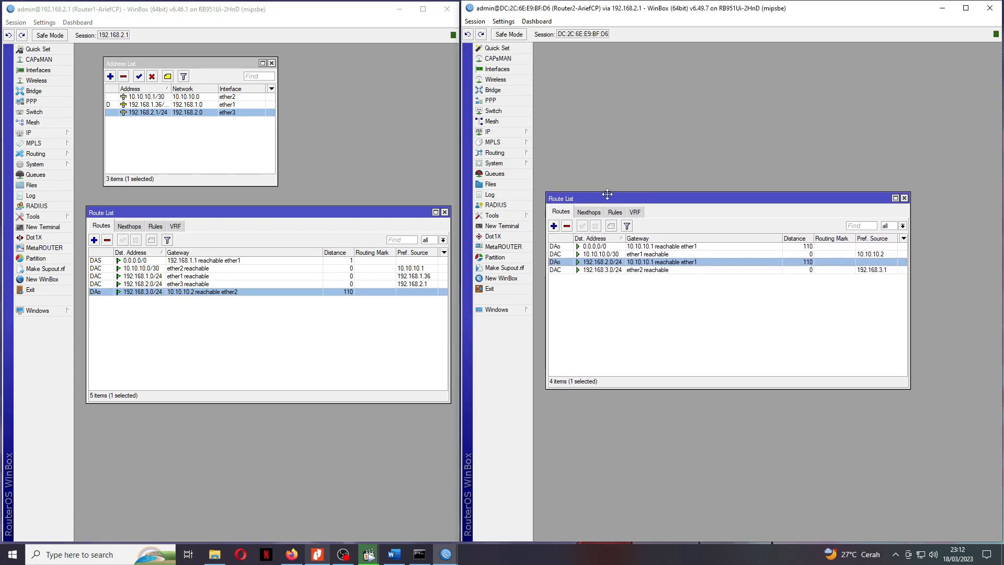
{"action": "left_click", "coordinate": [506, 133]}
{"action": "left_click", "coordinate": [561, 155]}
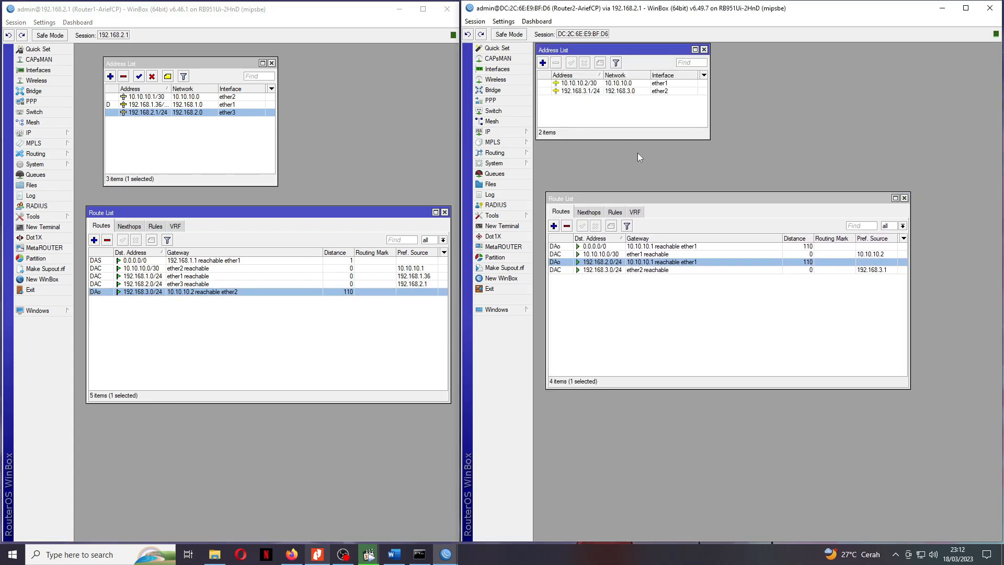
{"action": "left_click", "coordinate": [588, 93]}
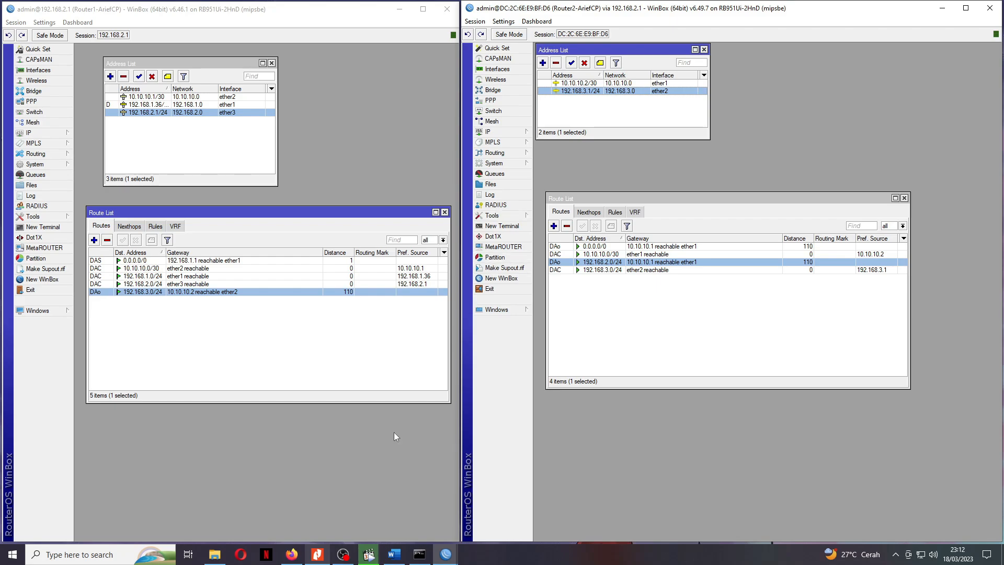
Compare both routers' addresses with the topology diagram in Nitro Pro, then return to the WinBox sessions.
{"action": "left_click", "coordinate": [316, 555]}
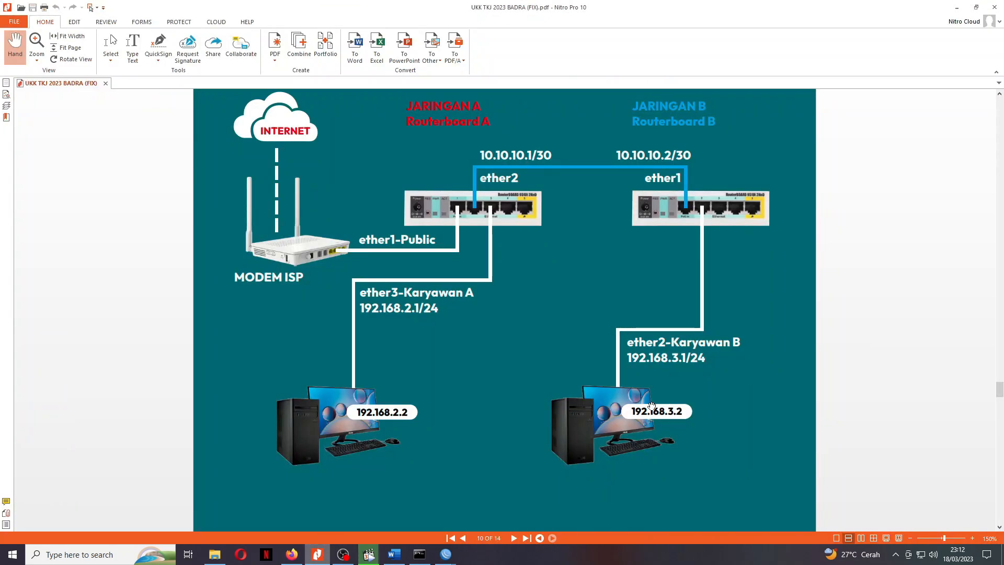
{"action": "scroll", "coordinate": [634, 411], "scroll_direction": "down", "scroll_amount": 1}
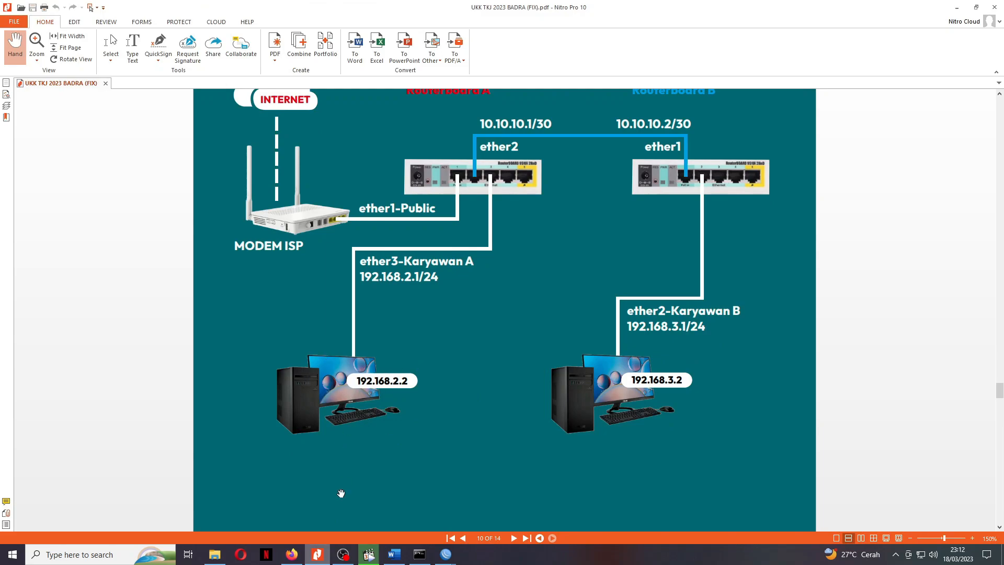
{"action": "left_click", "coordinate": [315, 556]}
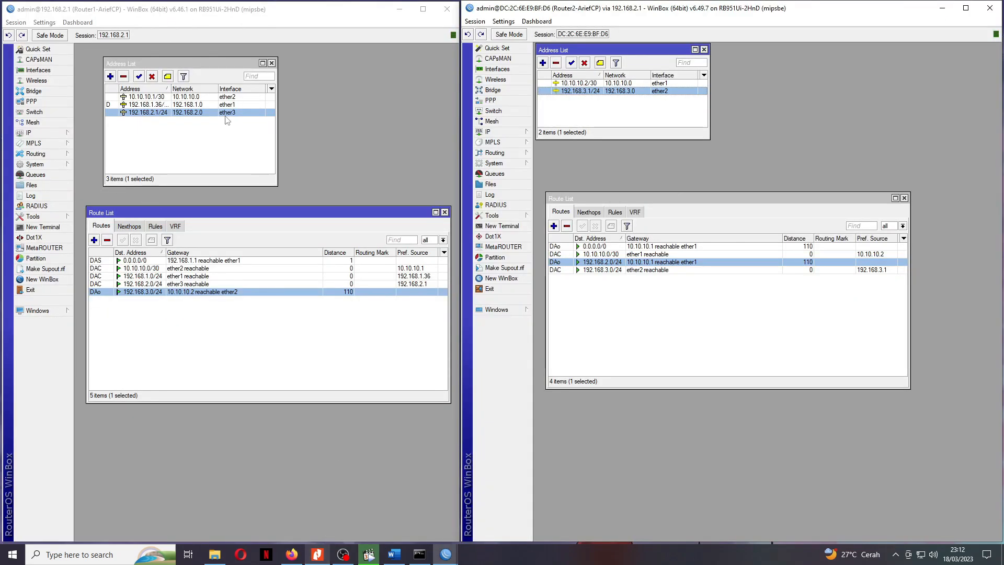
{"action": "left_click", "coordinate": [317, 554]}
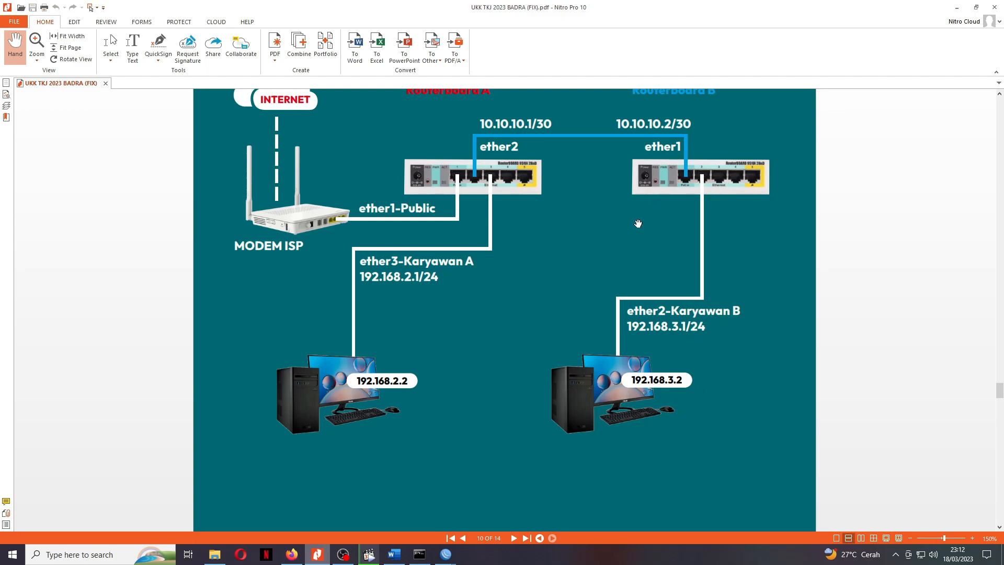
{"action": "left_click", "coordinate": [320, 554]}
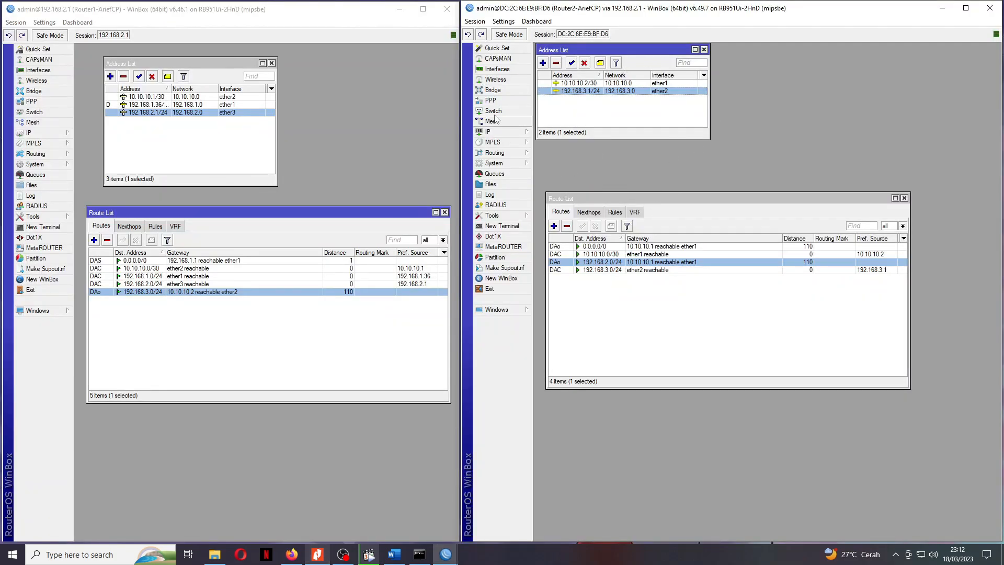
Open Router 2's interface list, select ether2 to examine its running status and place the list below the routes.
{"action": "left_click", "coordinate": [497, 69]}
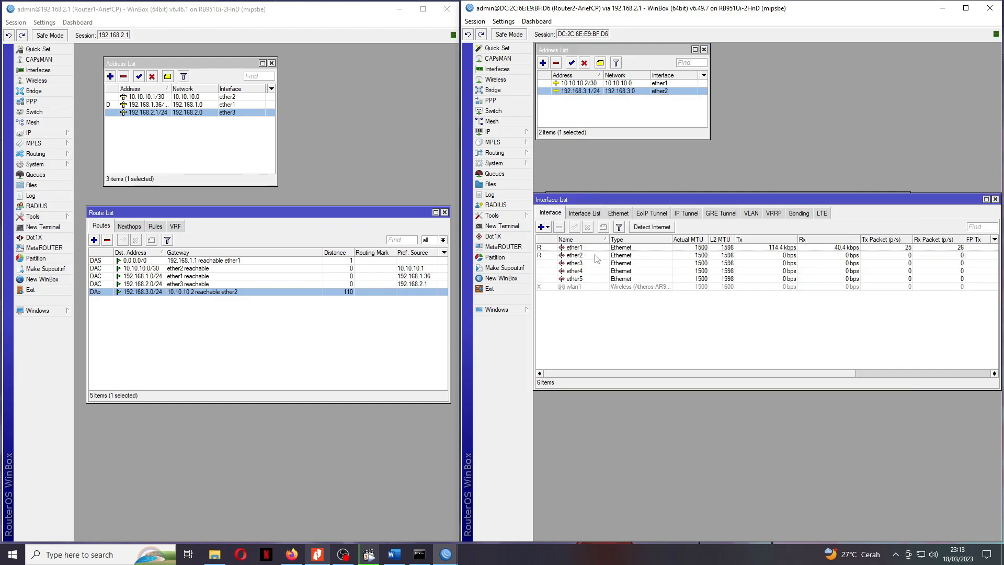
{"action": "left_click_drag", "start_coordinate": [577, 201], "coordinate": [593, 150]}
{"action": "left_click", "coordinate": [582, 328]}
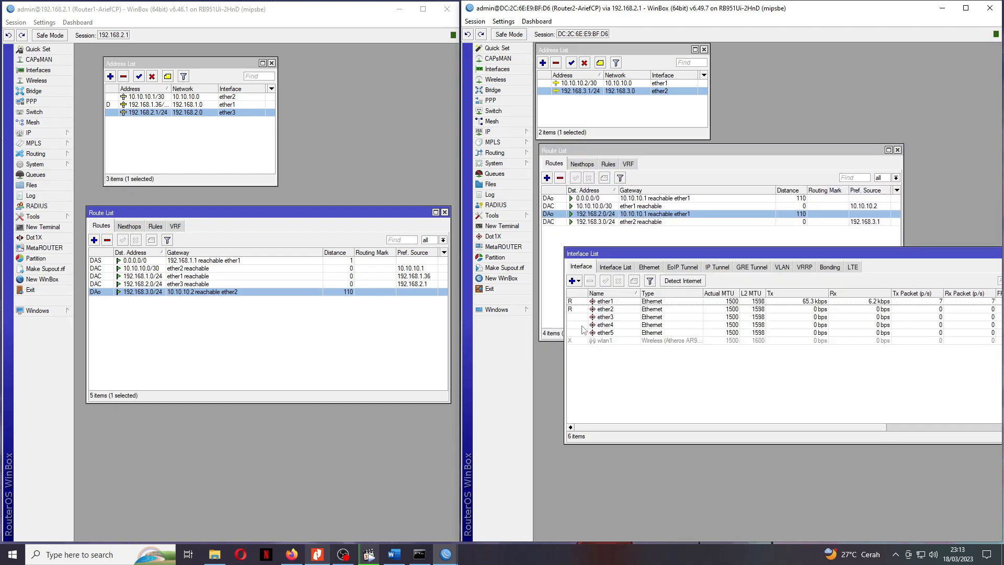
{"action": "left_click", "coordinate": [576, 312]}
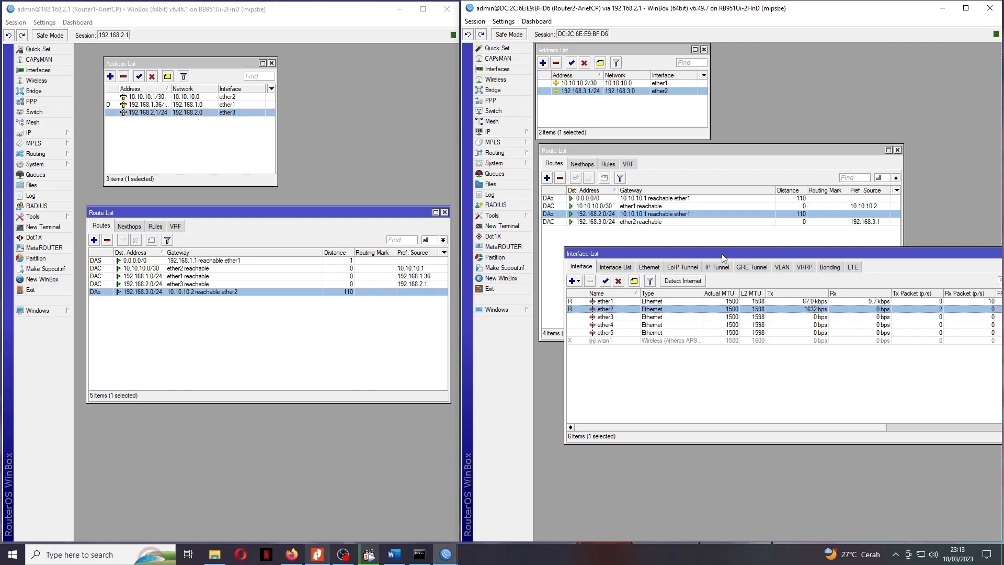
{"action": "left_click_drag", "start_coordinate": [724, 254], "coordinate": [698, 352]}
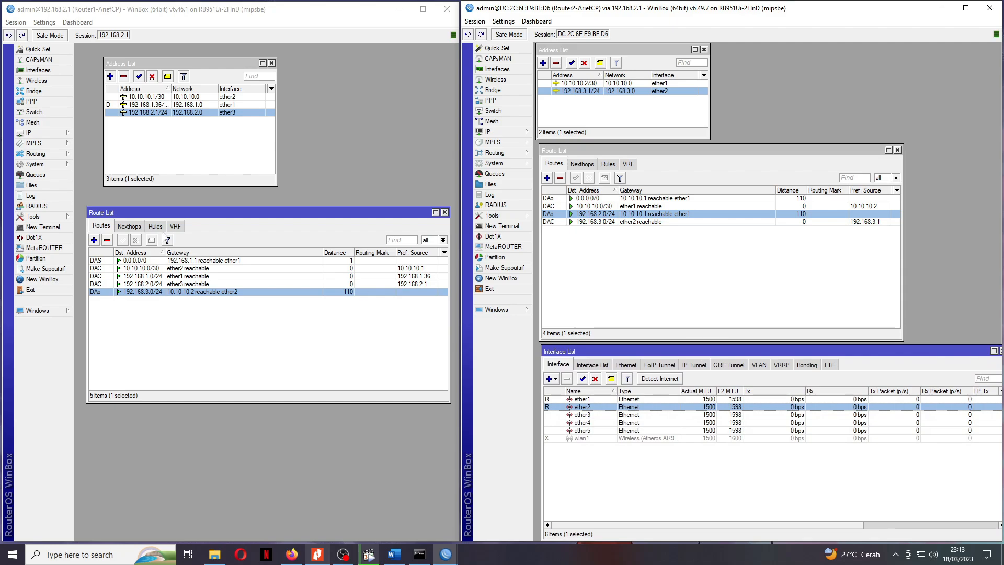
Stack Router 1's address, route and interface lists to examine the interfaces, then view its interface list groupings.
{"action": "left_click_drag", "start_coordinate": [175, 213], "coordinate": [166, 145]}
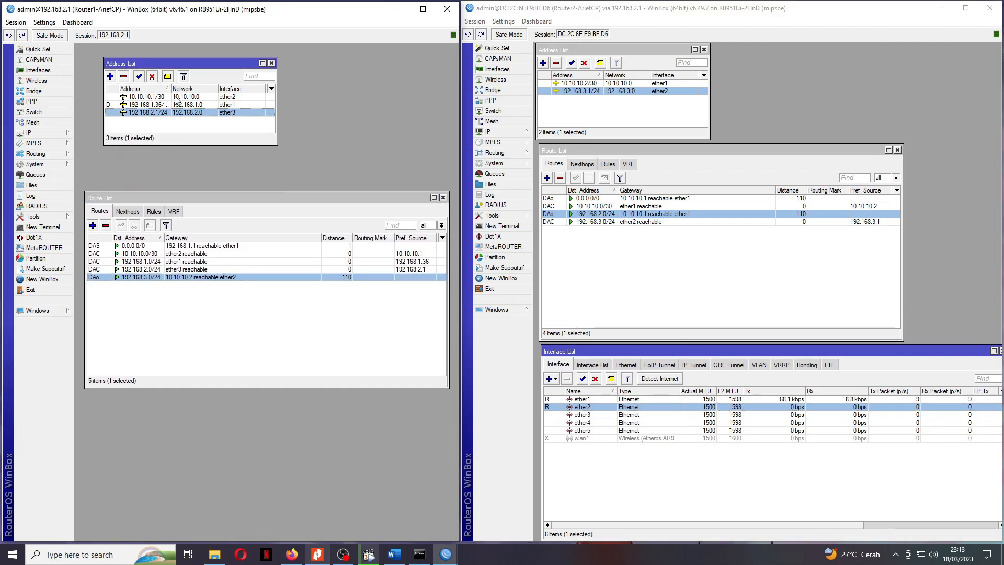
{"action": "left_click_drag", "start_coordinate": [182, 62], "coordinate": [159, 52]}
{"action": "left_click_drag", "start_coordinate": [164, 196], "coordinate": [159, 149]}
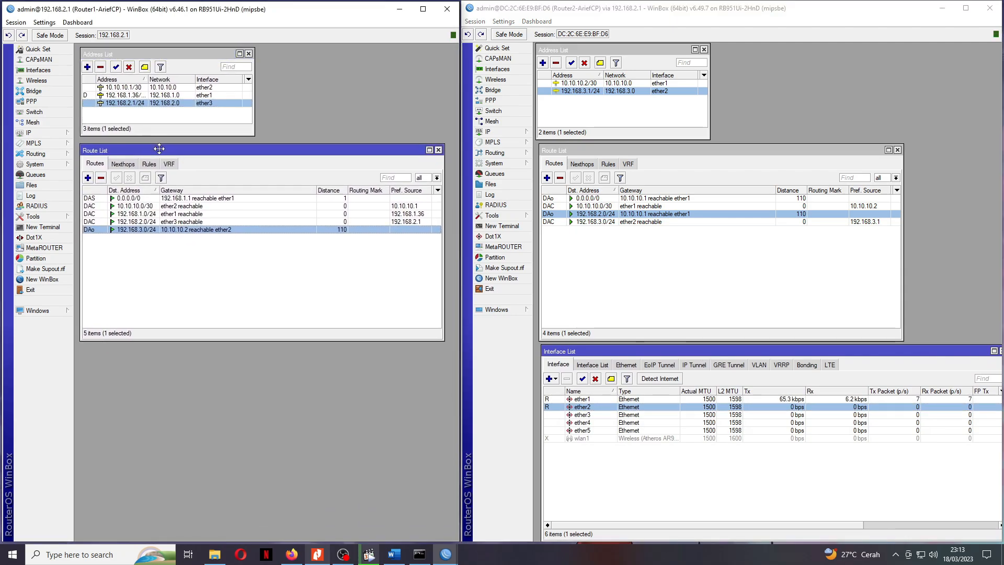
{"action": "left_click", "coordinate": [58, 70]}
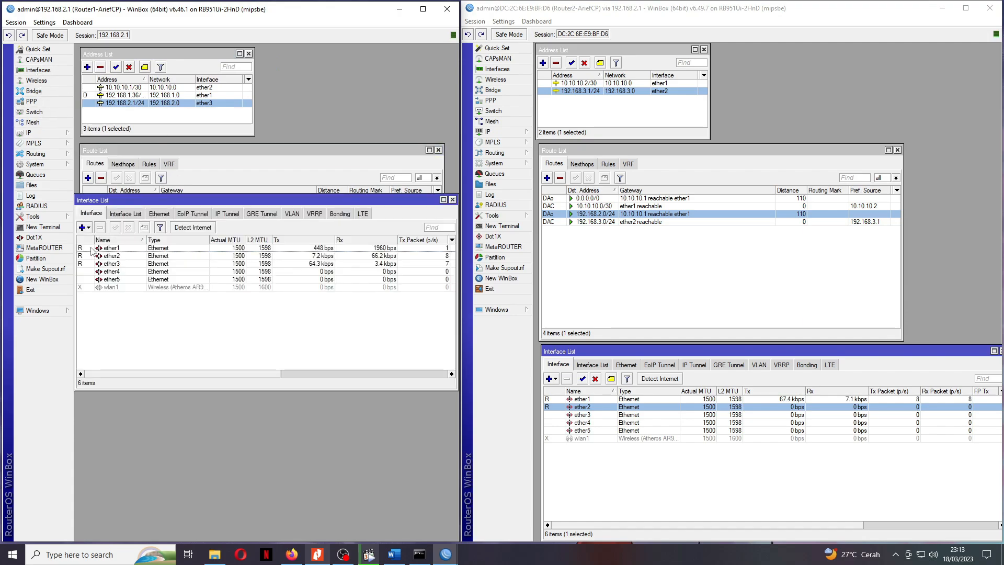
{"action": "left_click_drag", "start_coordinate": [161, 197], "coordinate": [168, 350]}
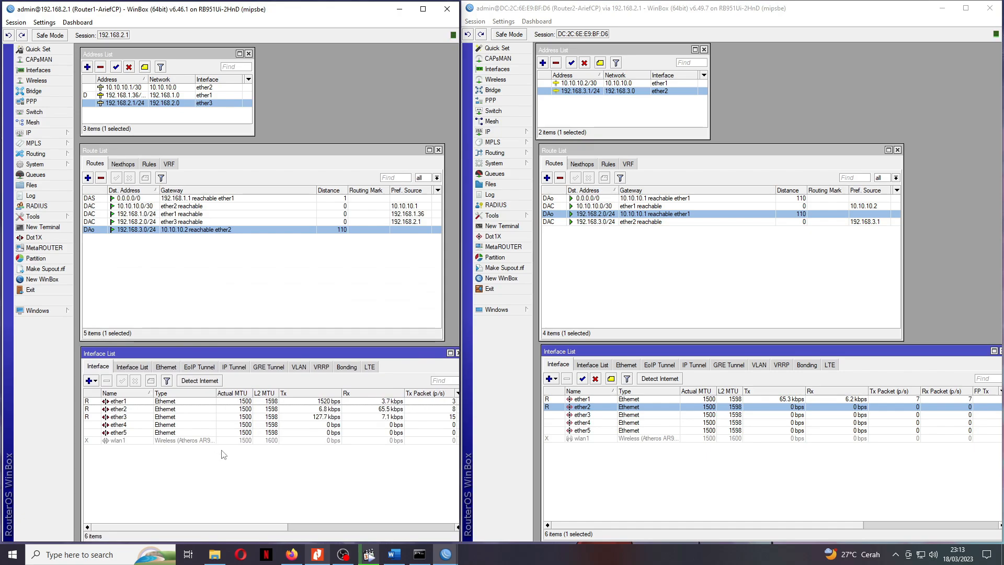
{"action": "left_click", "coordinate": [137, 367]}
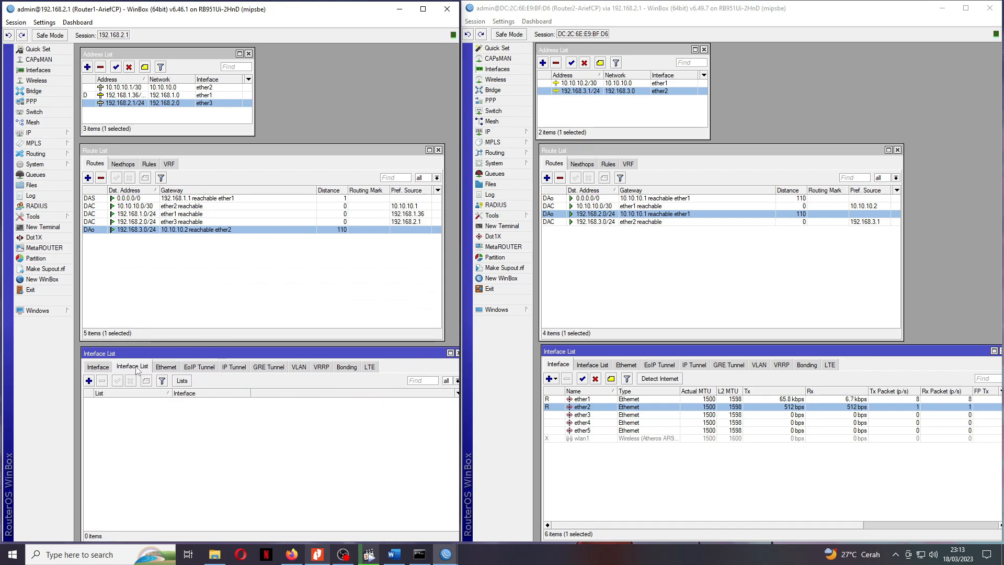
View only Router 1's Ethernet interfaces, then return to its complete interface listing.
{"action": "left_click", "coordinate": [166, 367]}
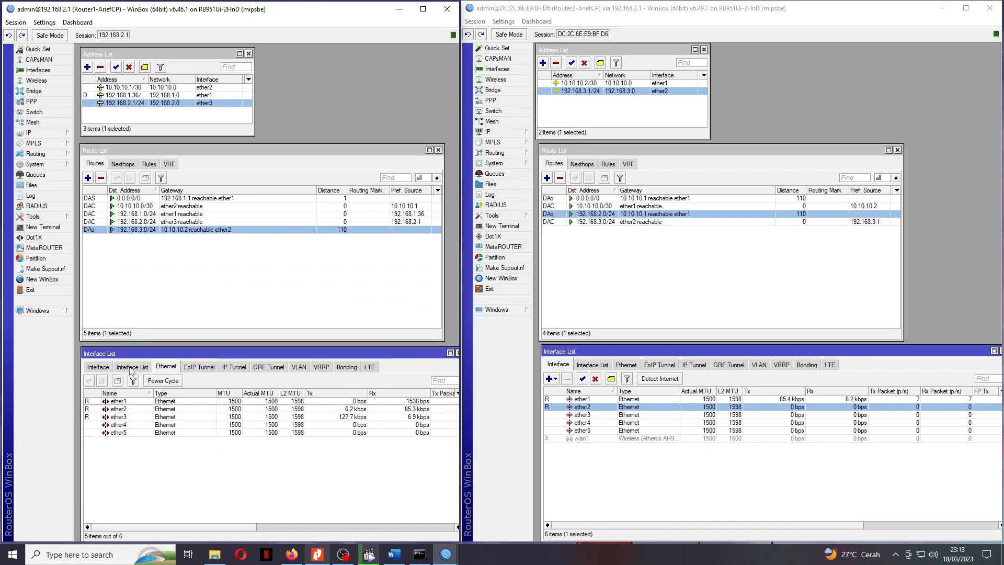
{"action": "left_click", "coordinate": [98, 368]}
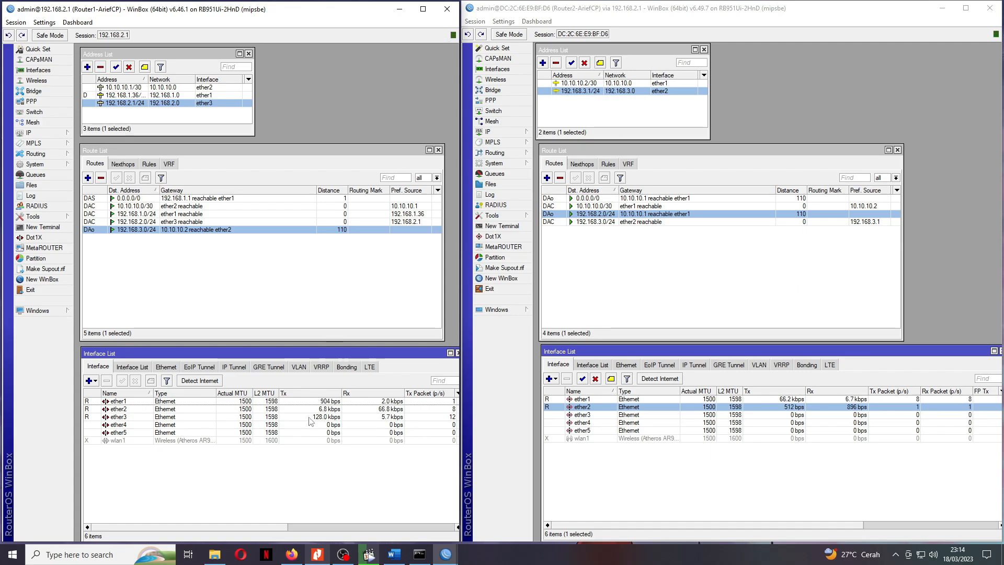
Switch to the Command Prompt and ping 192.168.3.254 to test the connection to the Router 2 client.
{"action": "left_click", "coordinate": [419, 555]}
{"action": "scroll", "coordinate": [280, 246], "scroll_direction": "down", "scroll_amount": 1}
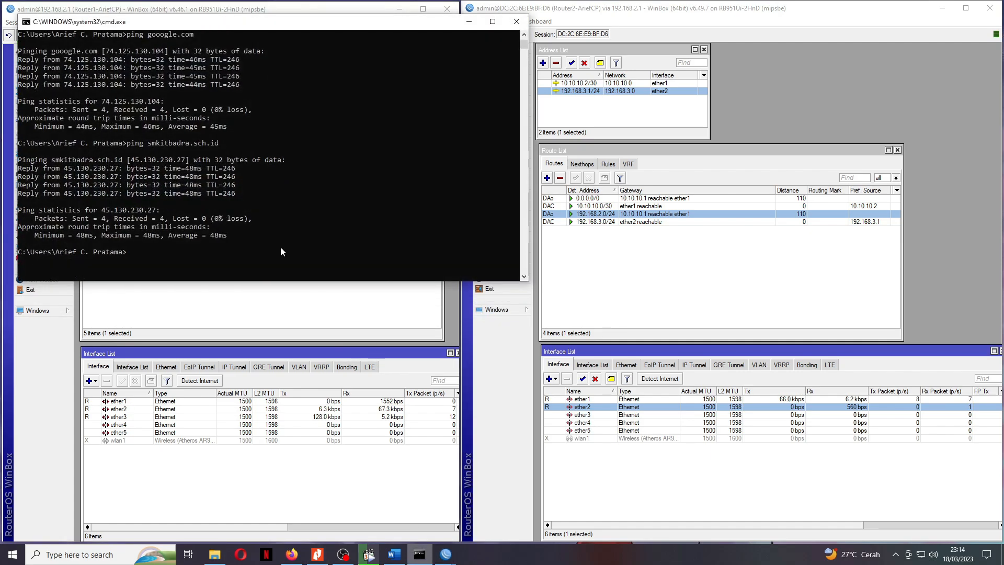
{"action": "scroll", "coordinate": [280, 246], "scroll_direction": "up", "scroll_amount": 1}
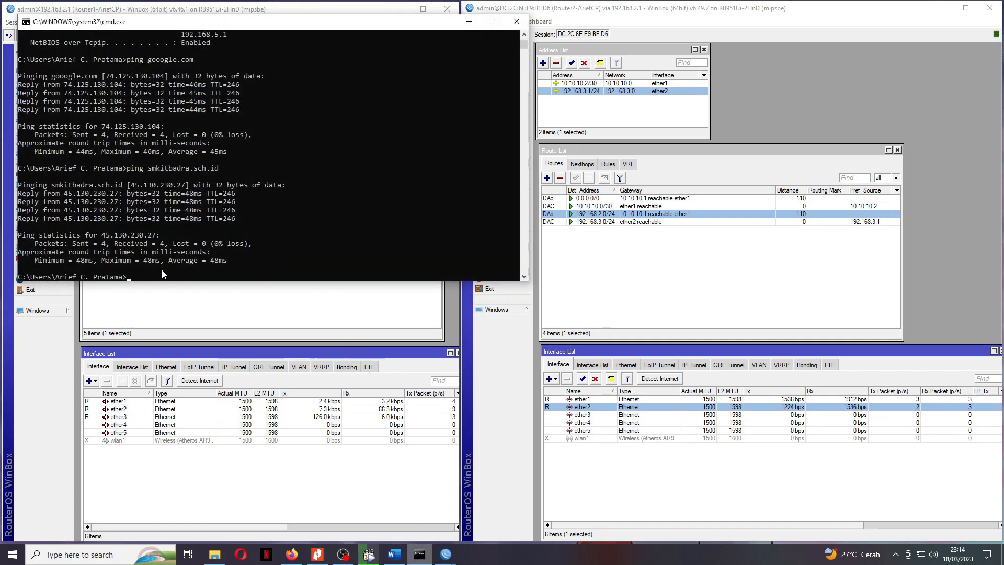
{"action": "type", "text": "pi"}
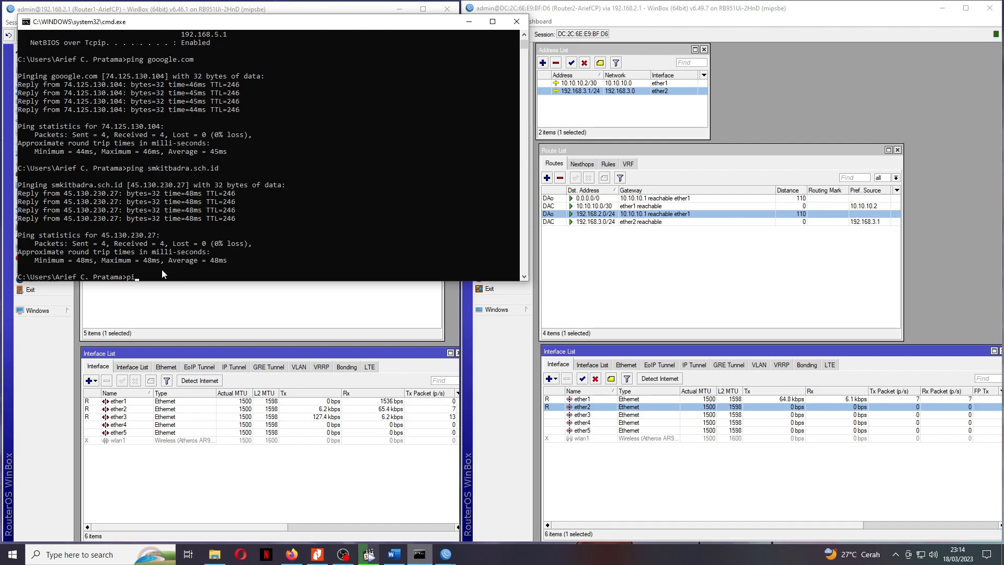
{"action": "type", "text": "ng 192"}
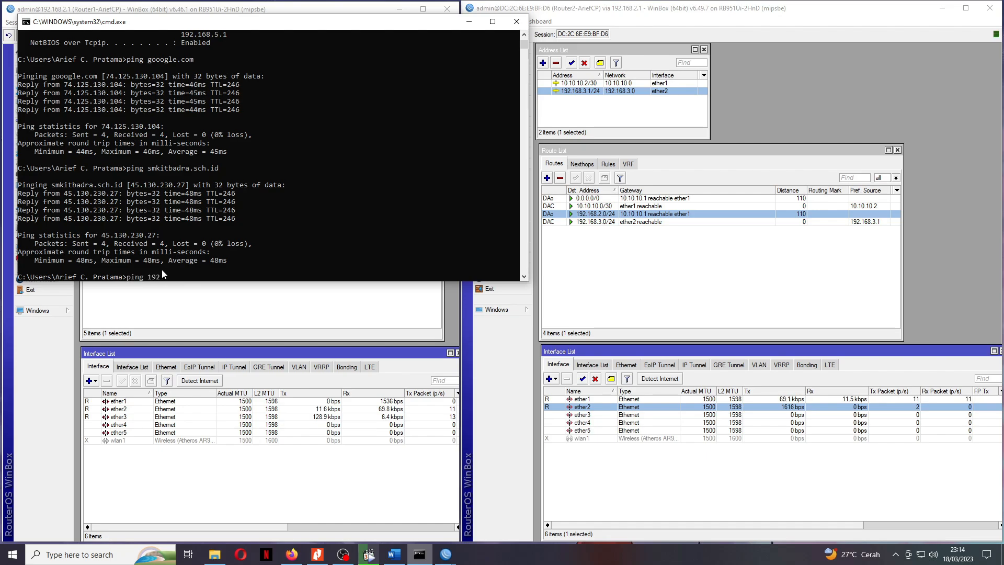
{"action": "type", "text": ".168.3."}
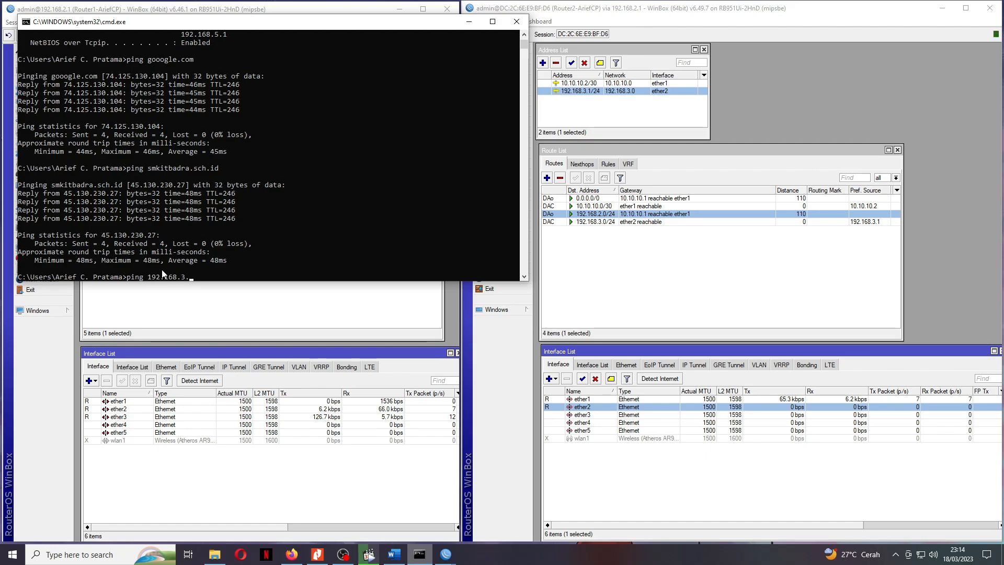
{"action": "type", "text": "254"}
{"action": "key", "text": "Return"}
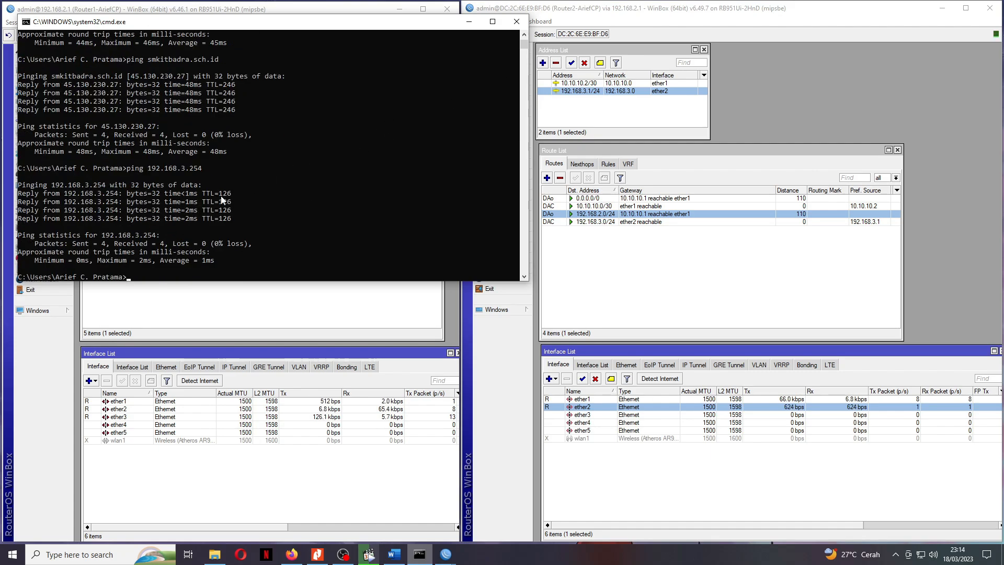
Run ipconfig /all to examine this computer's full network configuration, then minimize the Command Prompt.
{"action": "type", "text": "ip"}
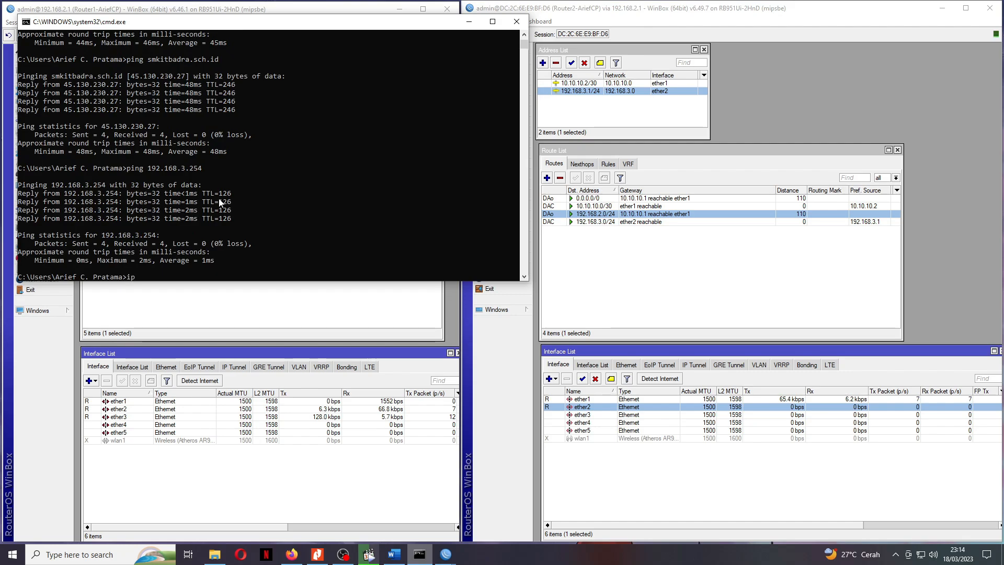
{"action": "type", "text": "/"}
{"action": "type", "text": "config"}
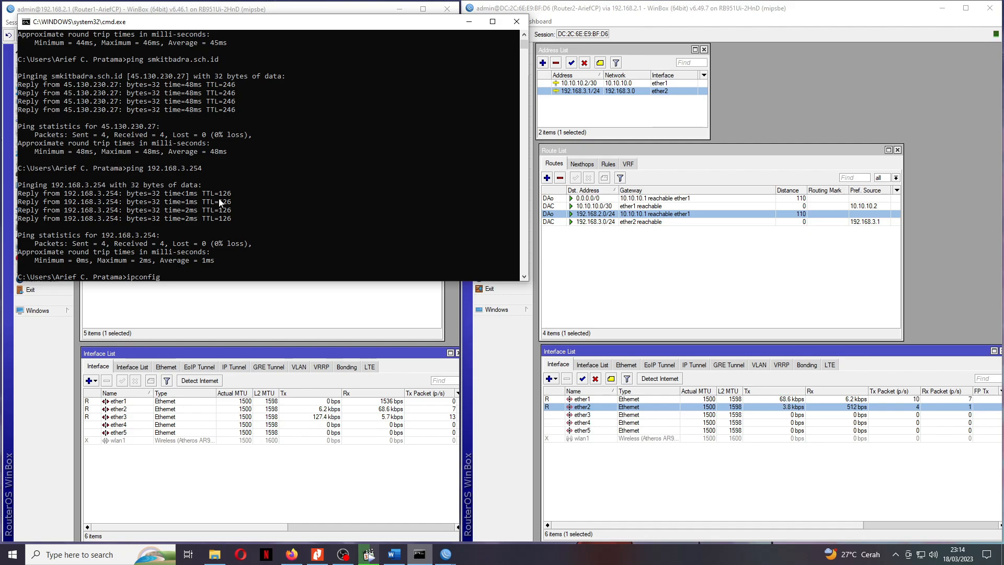
{"action": "type", "text": "/all"}
{"action": "key", "text": "Return"}
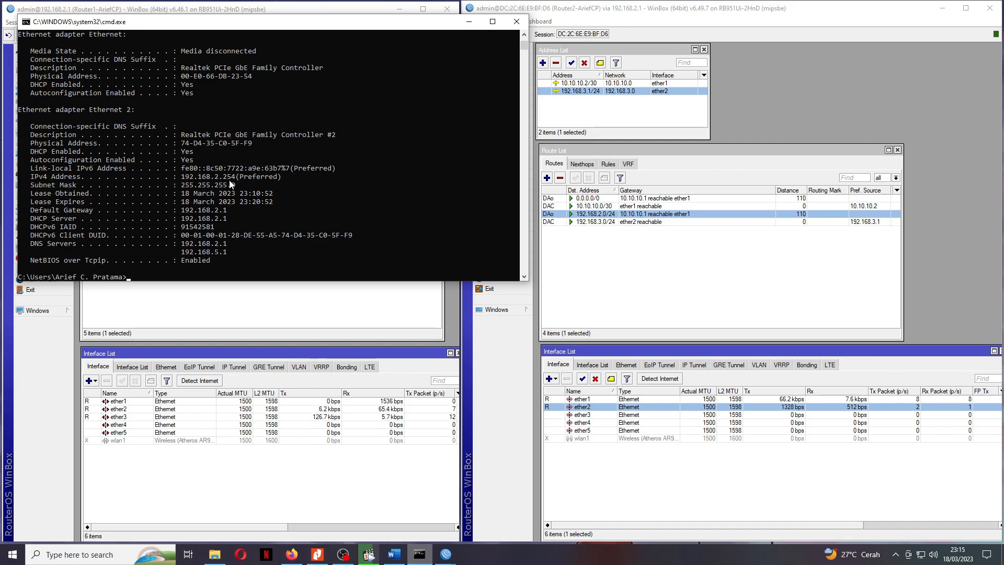
{"action": "left_click", "coordinate": [469, 22]}
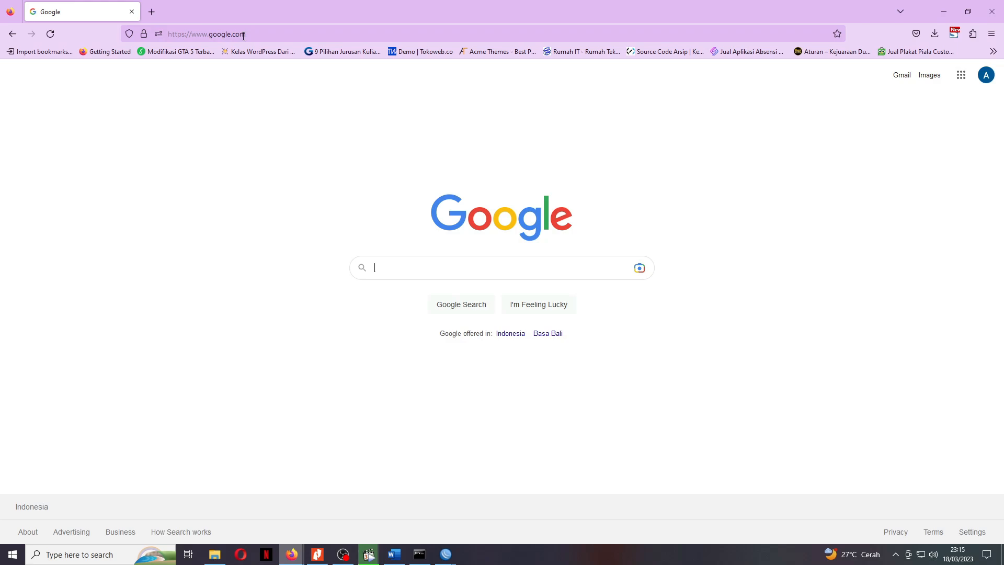
Leave the browser and check the client PC addresses in the Nitro Pro topology diagram, then return to the WinBox sessions.
{"action": "left_click", "coordinate": [943, 11]}
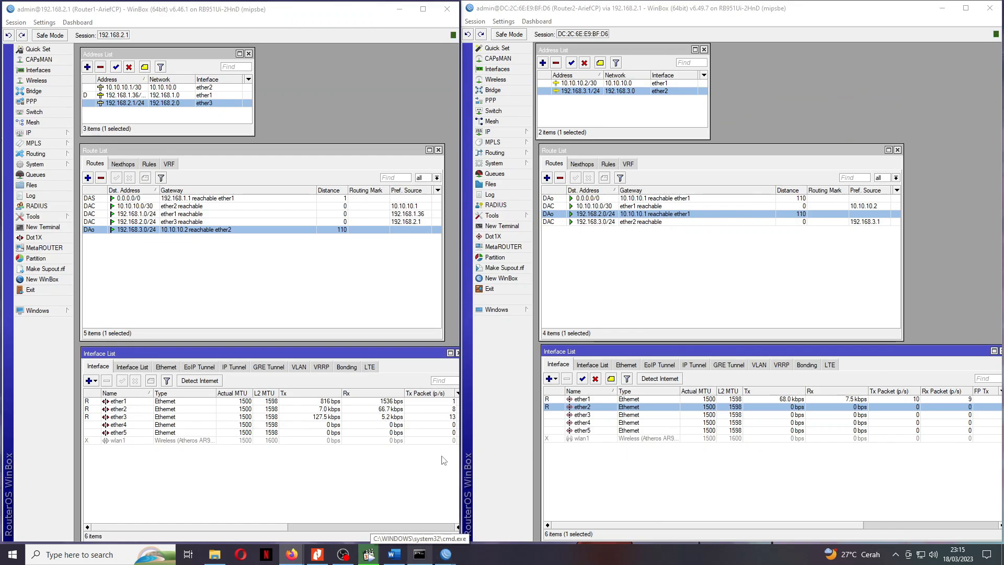
{"action": "left_click", "coordinate": [317, 554]}
{"action": "scroll", "coordinate": [411, 368], "scroll_direction": "down", "scroll_amount": 1}
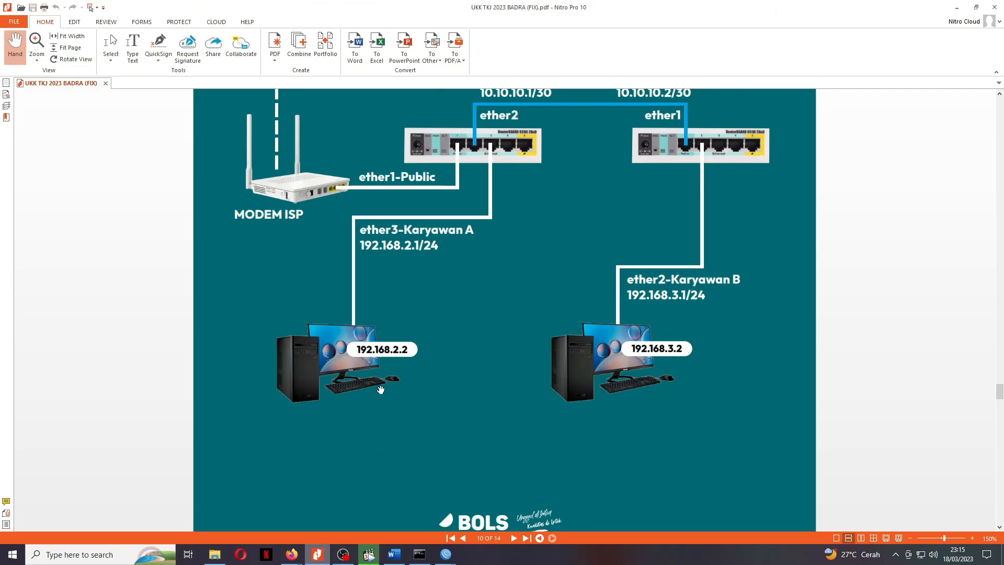
{"action": "left_click", "coordinate": [317, 553]}
{"action": "left_click", "coordinate": [419, 553]}
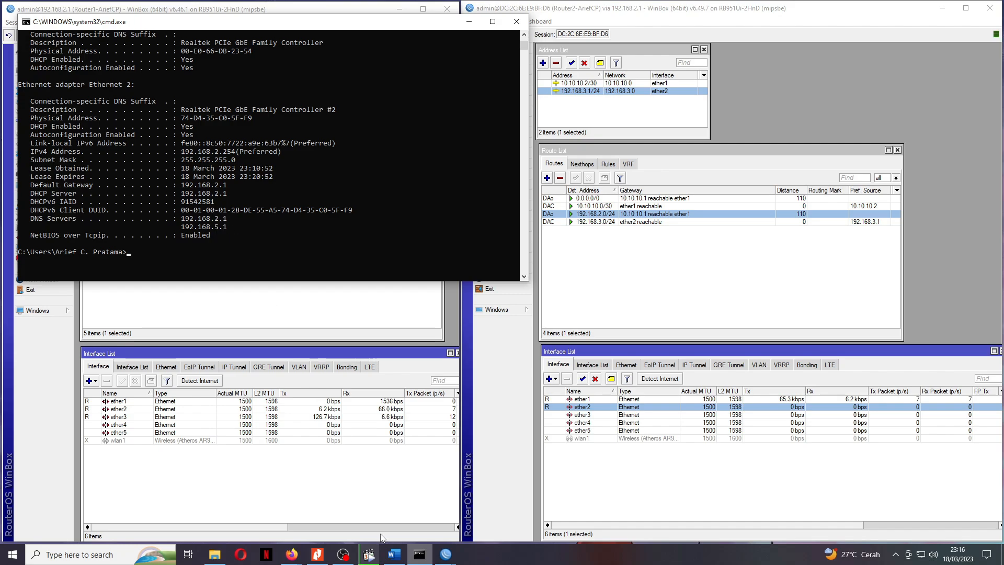
{"action": "key", "text": "super+Down"}
Open Control Panel from the Run dialog and go to the network adapter list in Network Connections.
{"action": "key", "text": "super+r"}
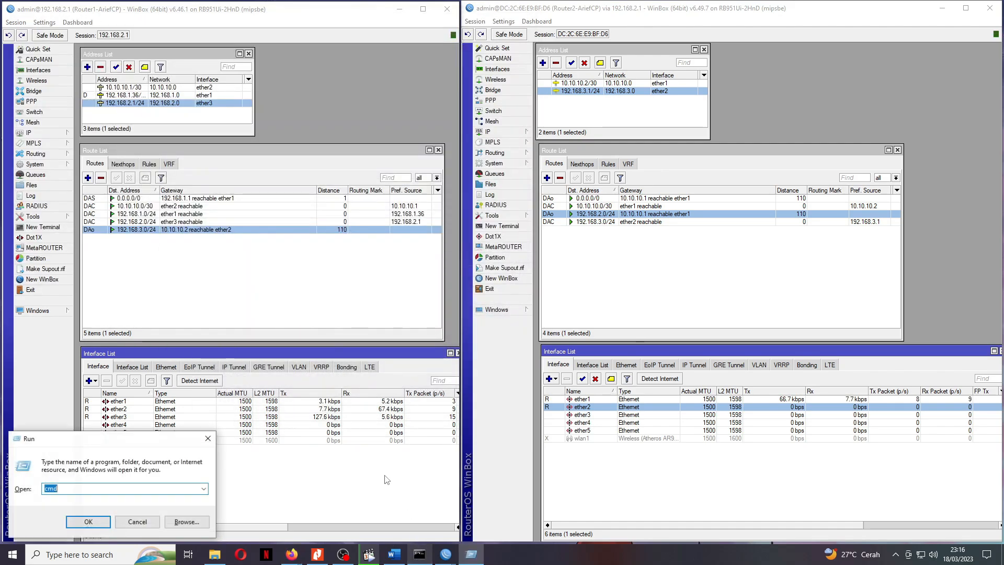
{"action": "type", "text": "con"}
{"action": "type", "text": "trol panel"}
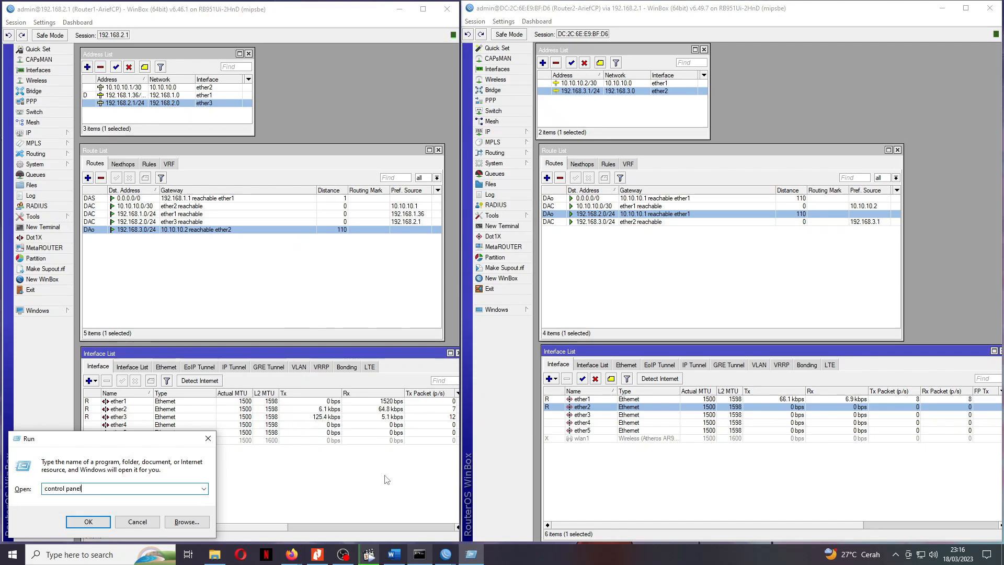
{"action": "key", "text": "Return"}
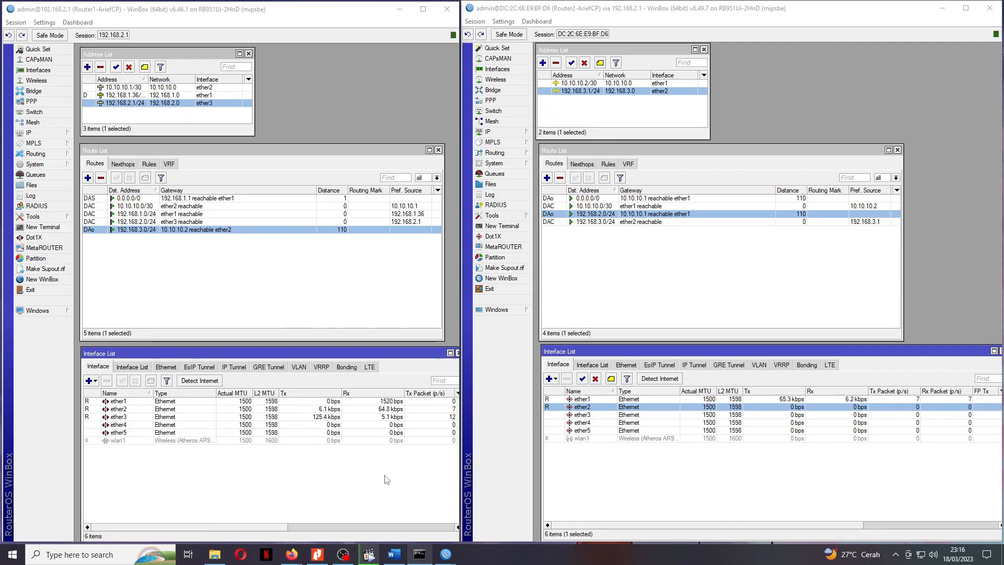
{"action": "left_click", "coordinate": [352, 310]}
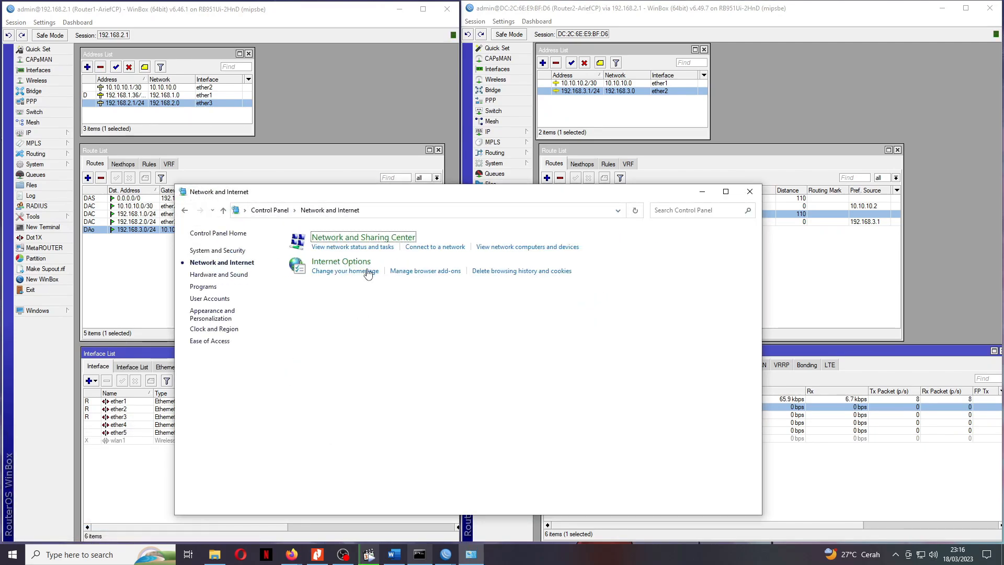
{"action": "left_click", "coordinate": [342, 240]}
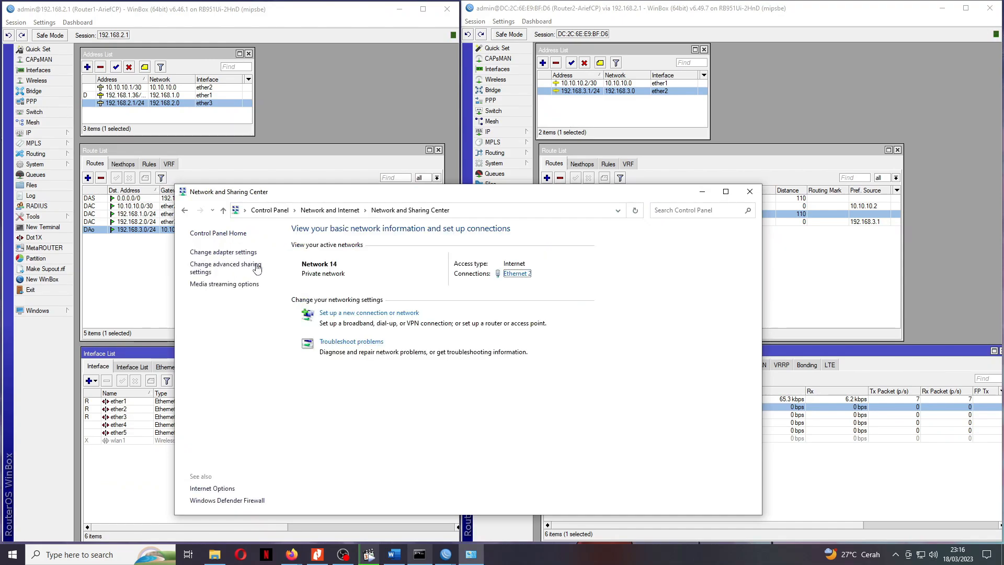
{"action": "left_click", "coordinate": [222, 252]}
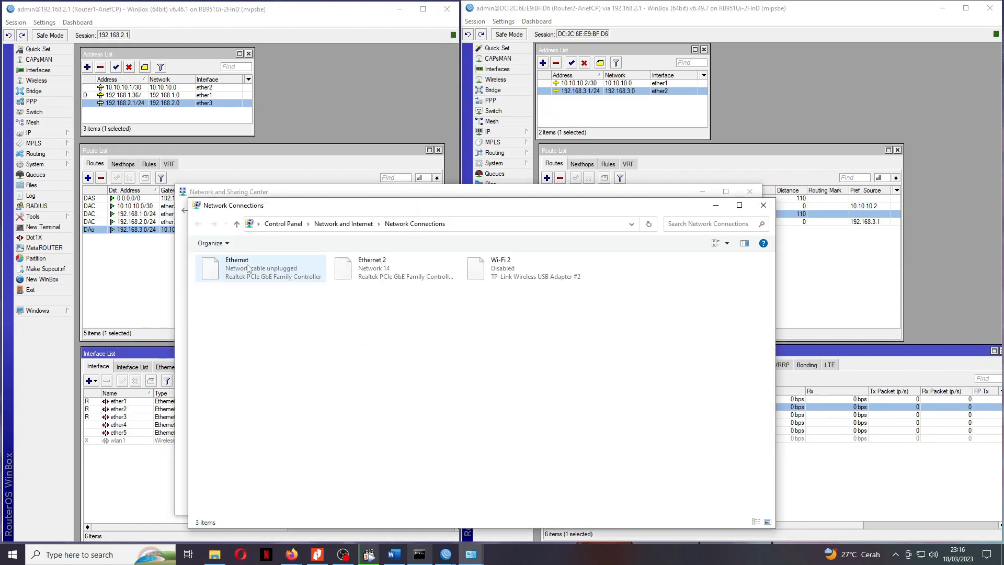
Open the Internet Protocol Version 4 (TCP/IPv4) properties of the Ethernet 2 adapter.
{"action": "right_click", "coordinate": [375, 271]}
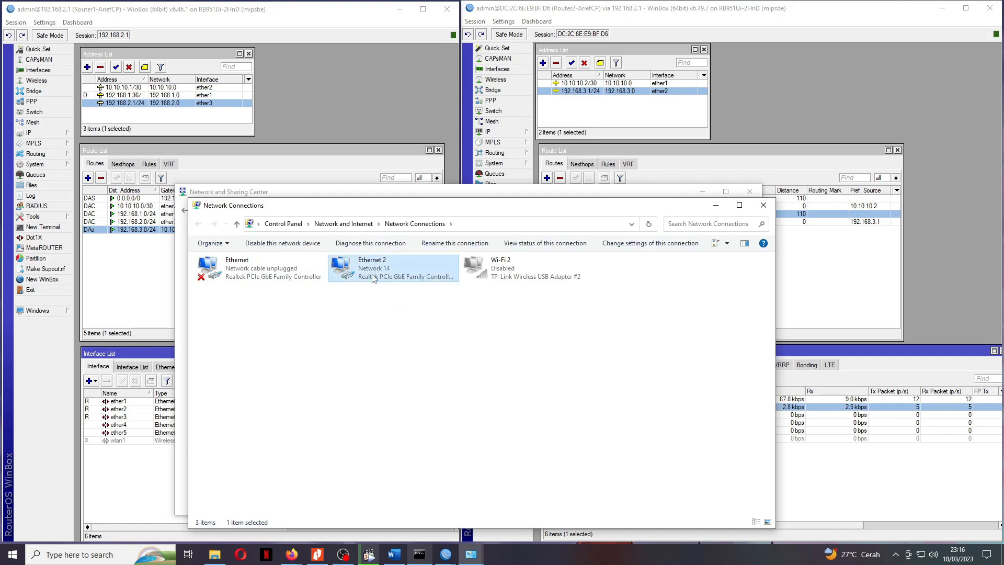
{"action": "left_click", "coordinate": [403, 367]}
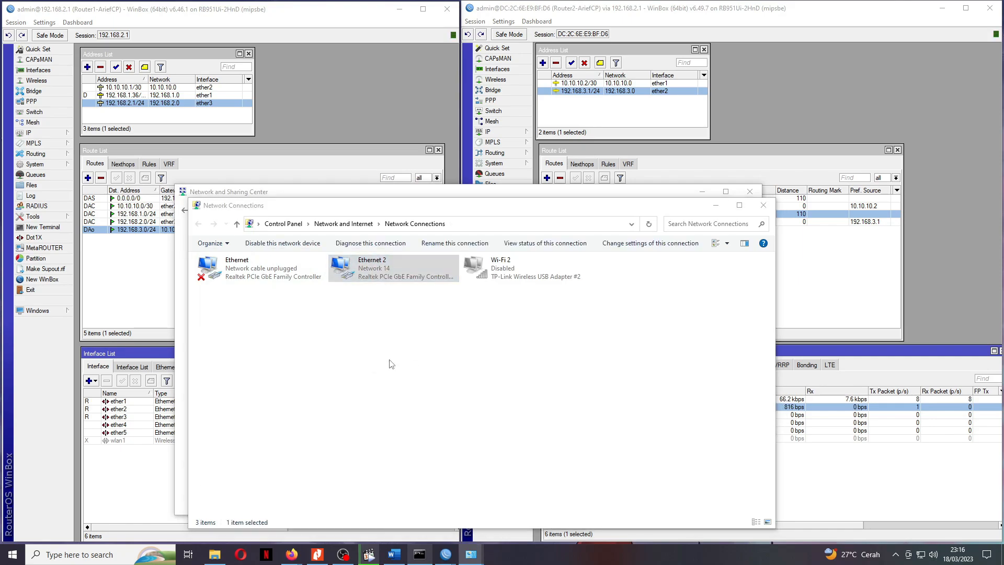
{"action": "left_click", "coordinate": [282, 363]}
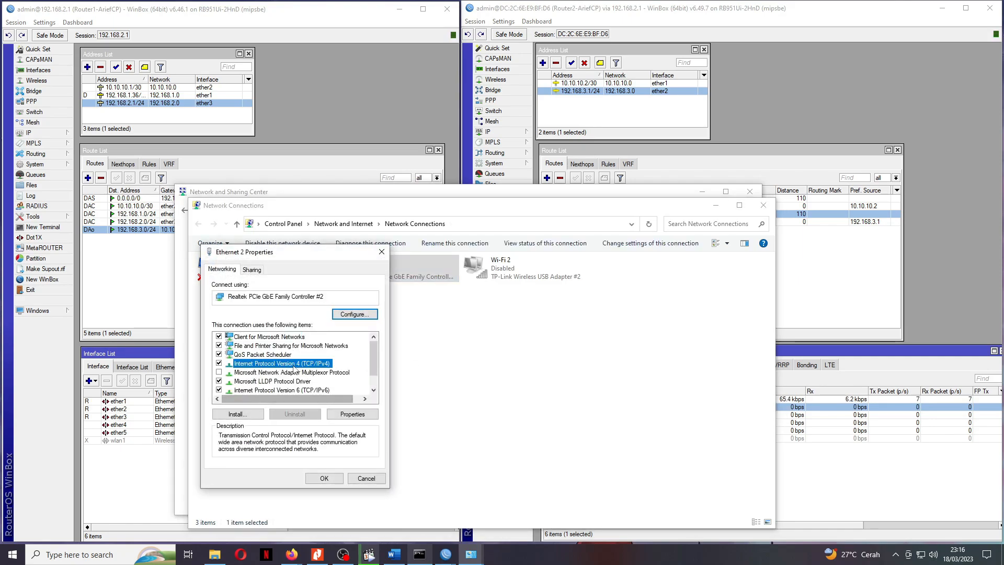
{"action": "left_click", "coordinate": [352, 414]}
Assign Ethernet 2 the static IP address 192.168.2.2 from the topology, with subnet mask 255.255.255.0 and default gateway 192.168.2.1.
{"action": "left_click", "coordinate": [273, 367]}
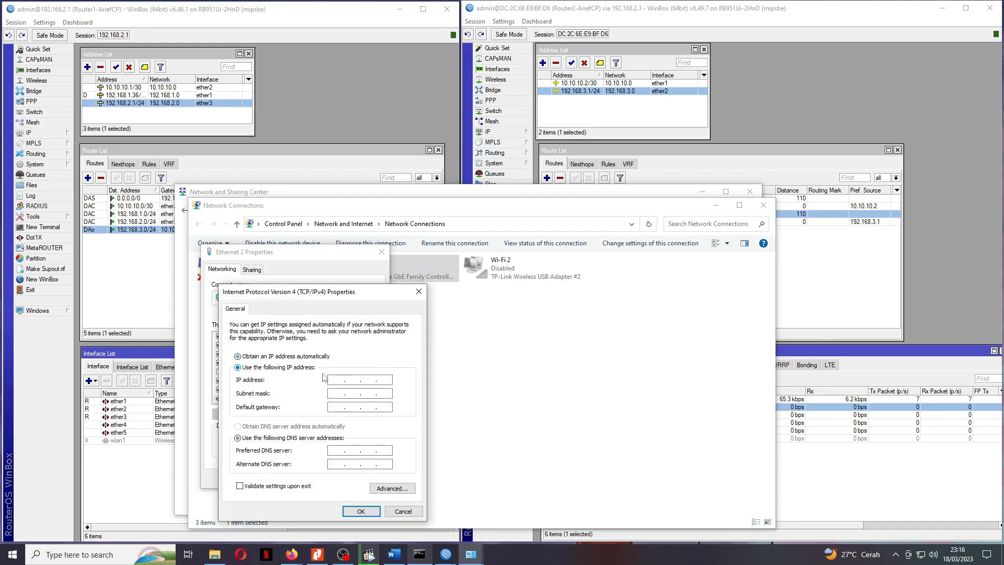
{"action": "left_click", "coordinate": [338, 381]}
{"action": "type", "text": "192.168 . 2 ."}
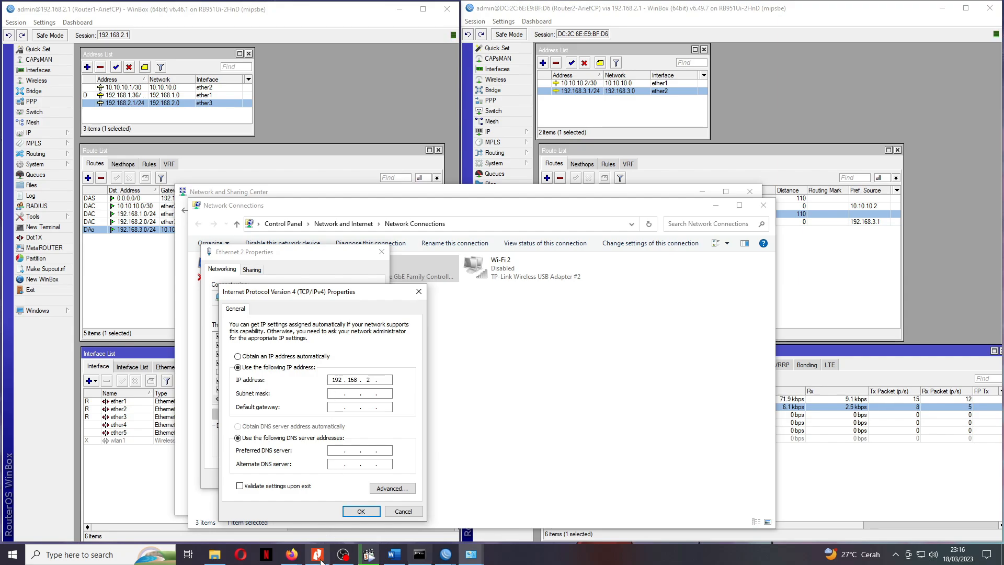
{"action": "left_click", "coordinate": [317, 554]}
{"action": "left_click", "coordinate": [317, 554]}
{"action": "type", "text": "2.2"}
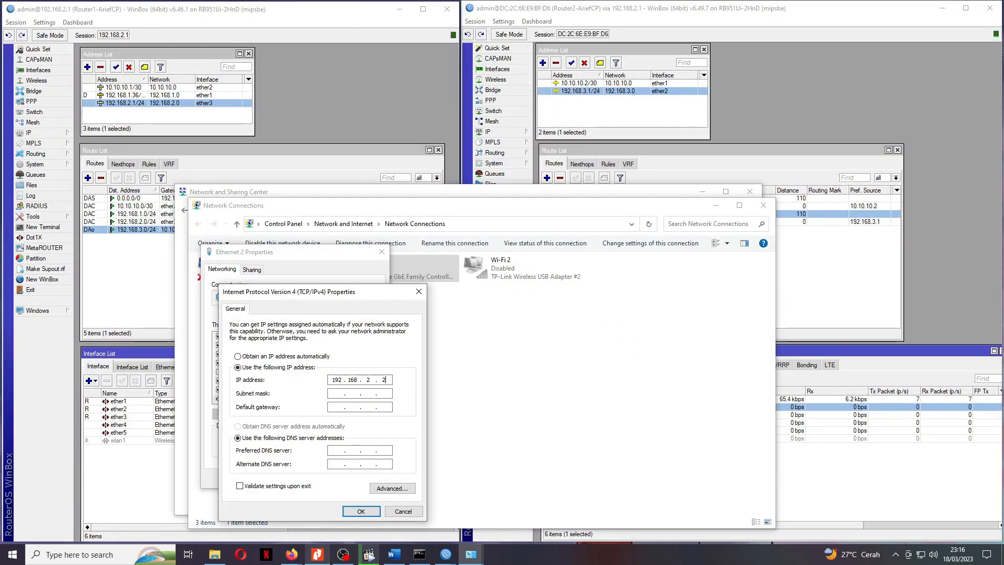
{"action": "left_click", "coordinate": [343, 392]}
{"action": "left_click", "coordinate": [336, 407]}
{"action": "type", "text": "192 . 168 . 2 . 1"}
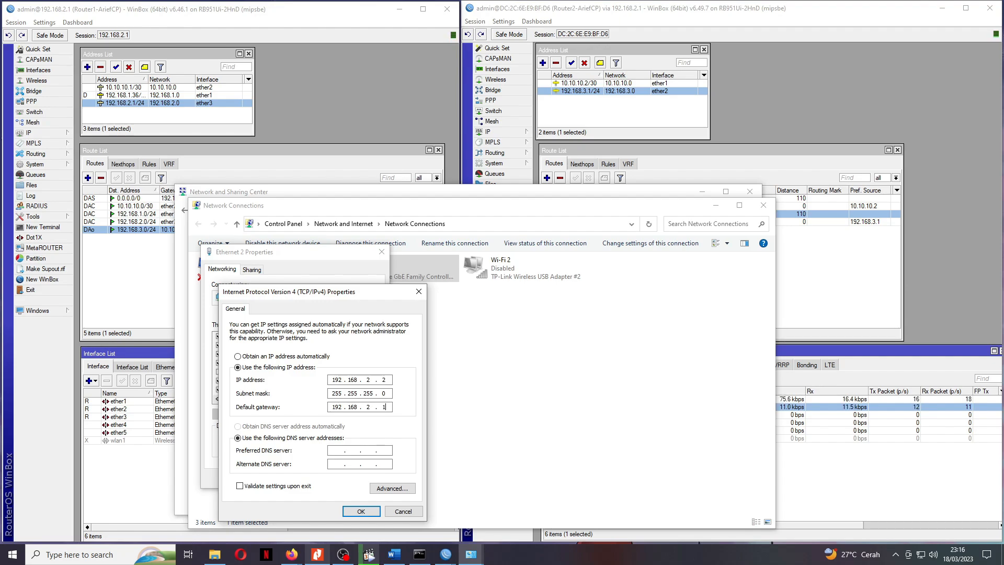
Check the DNS servers in the Command Prompt, set the preferred DNS server to 192.168.5.1 and save the Ethernet 2 settings.
{"action": "left_click", "coordinate": [418, 553]}
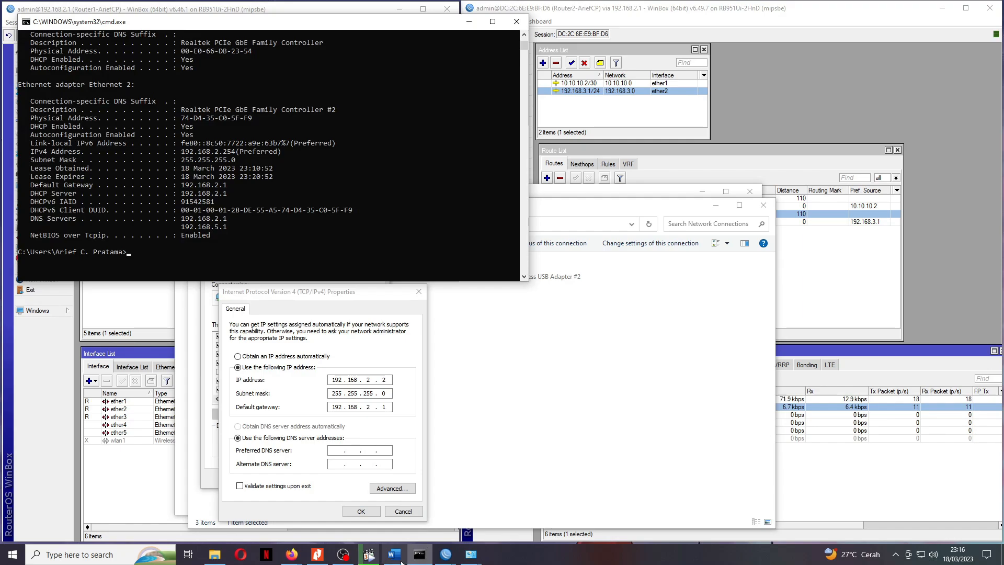
{"action": "left_click", "coordinate": [418, 554]}
{"action": "left_click", "coordinate": [332, 451]}
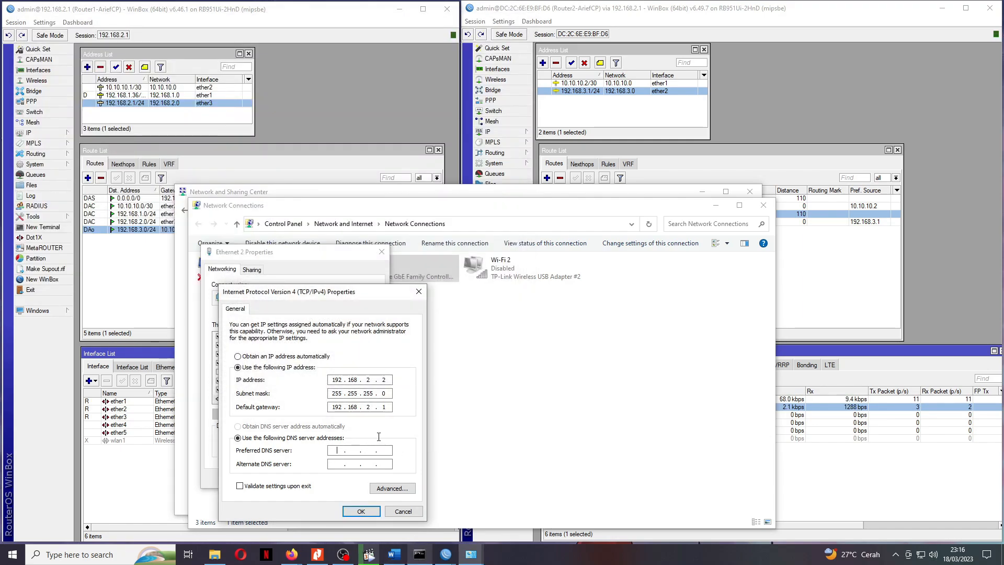
{"action": "type", "text": "192.168.5.1"}
{"action": "left_click", "coordinate": [359, 510]}
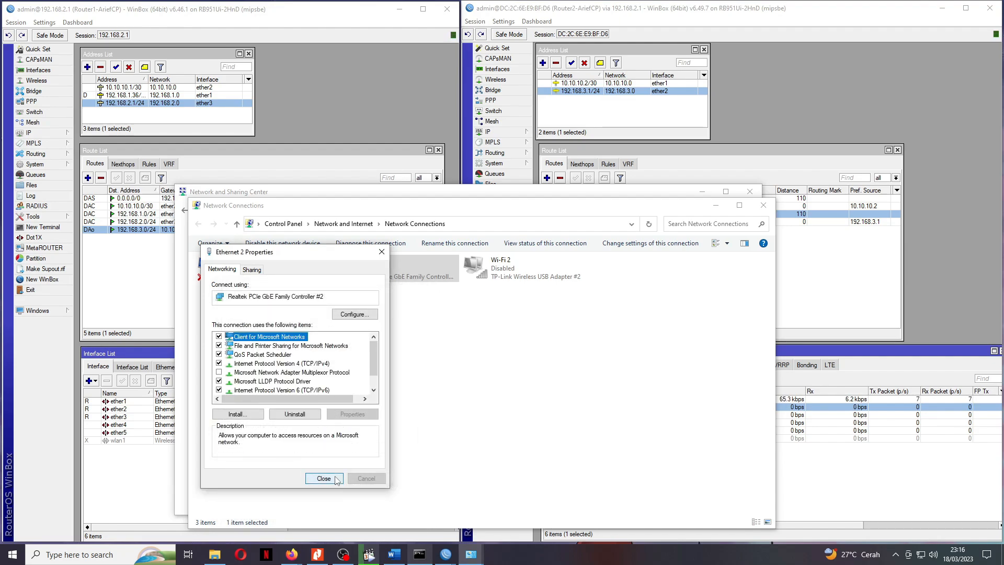
{"action": "left_click", "coordinate": [324, 478]}
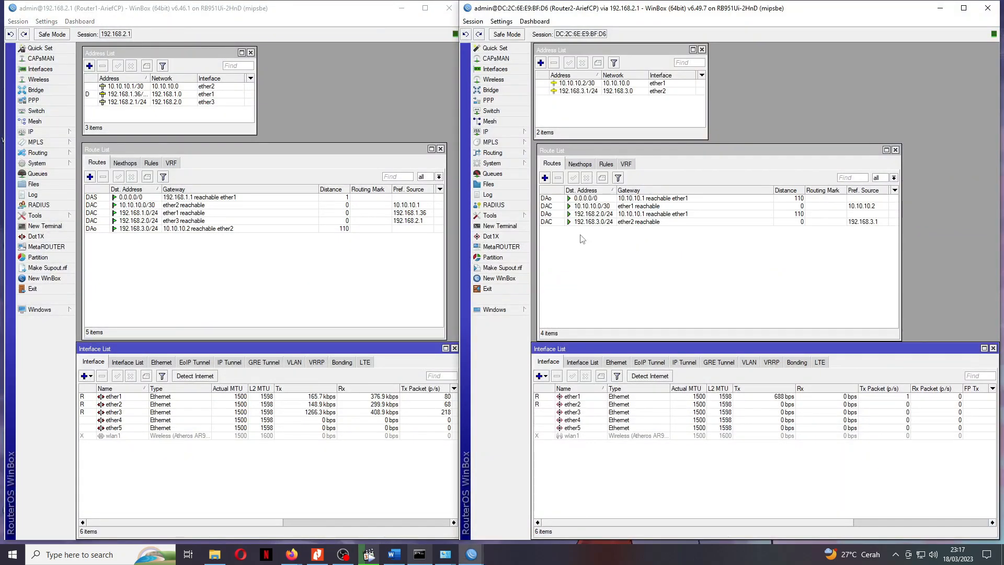
Switch to Firefox and replace the Google tab with a new blank tab.
{"action": "left_click", "coordinate": [141, 13]}
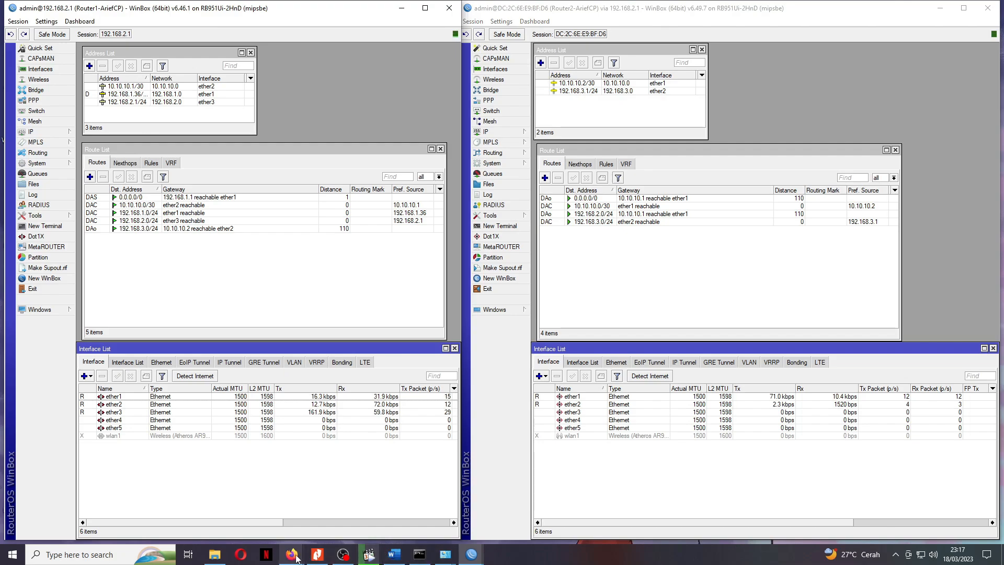
{"action": "mouse_move", "coordinate": [294, 557]}
{"action": "left_click", "coordinate": [344, 506]}
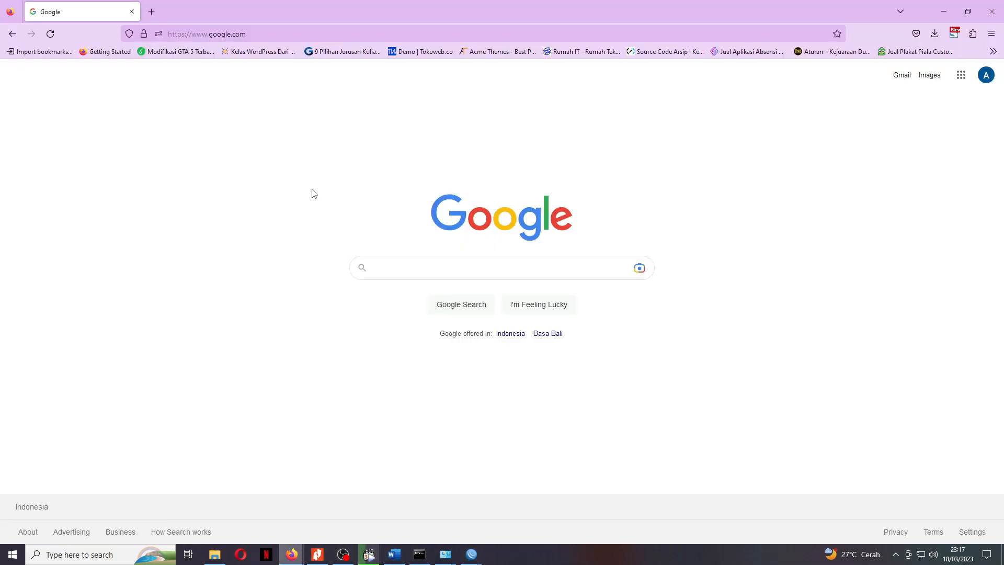
{"action": "left_click", "coordinate": [151, 12]}
{"action": "left_click", "coordinate": [132, 12]}
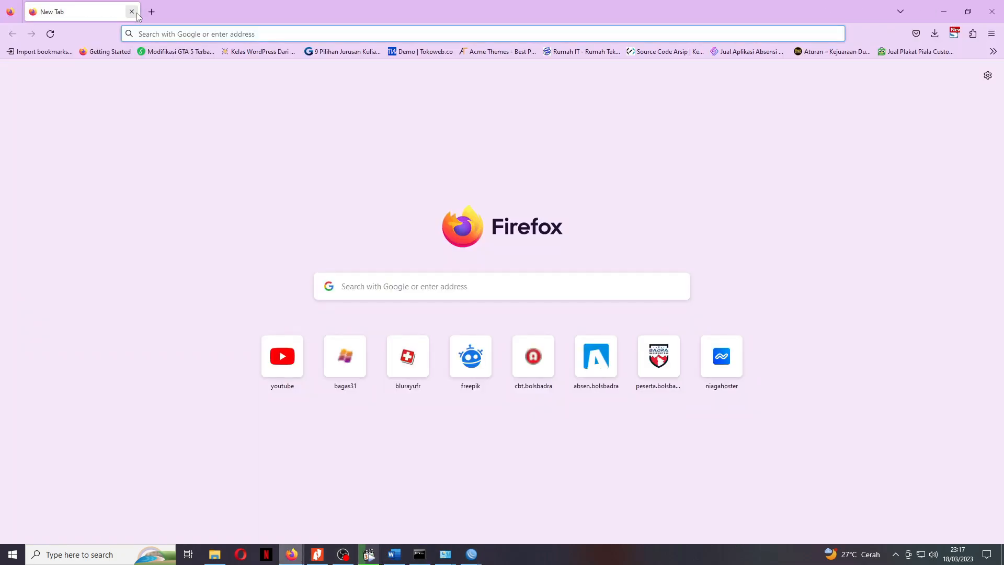
Load google.com to test the internet connection and close the browser window.
{"action": "type", "text": "google.com"}
{"action": "key", "text": "Return"}
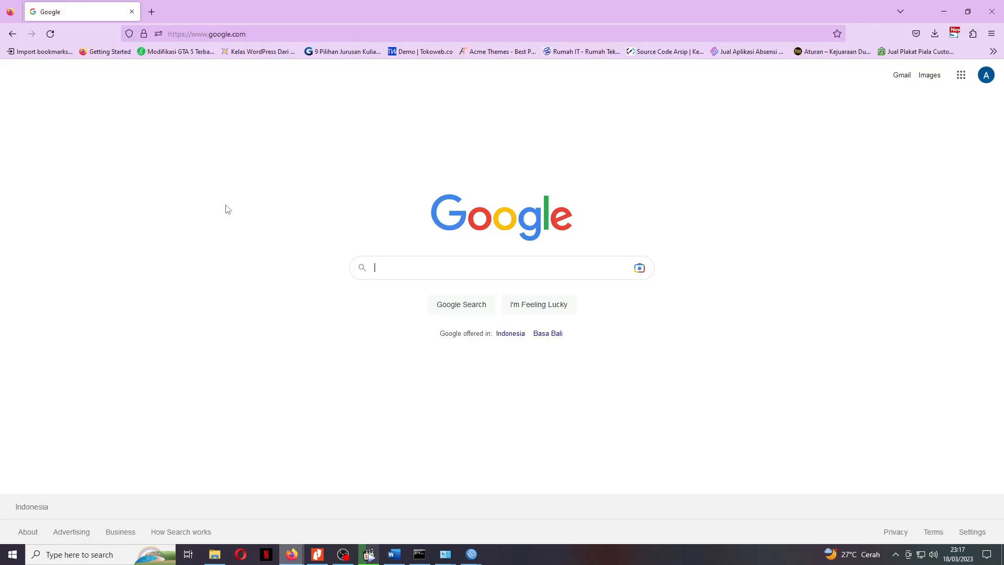
{"action": "left_click", "coordinate": [991, 14]}
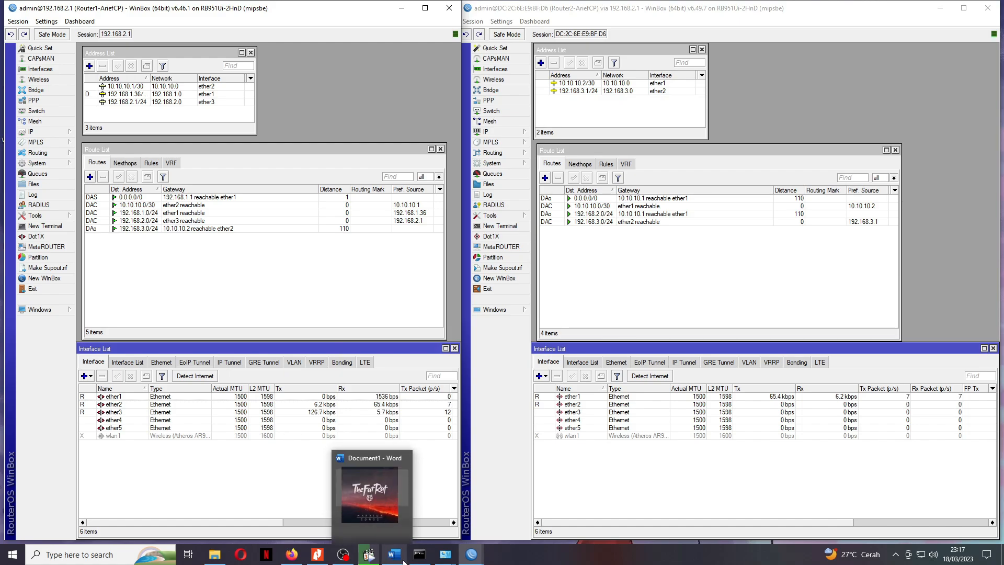
Check Karyawan B's client address in the Nitro Pro topology PDF and ping 192.168.3.2 from the Command Prompt, closing the prompt when done.
{"action": "left_click", "coordinate": [318, 554]}
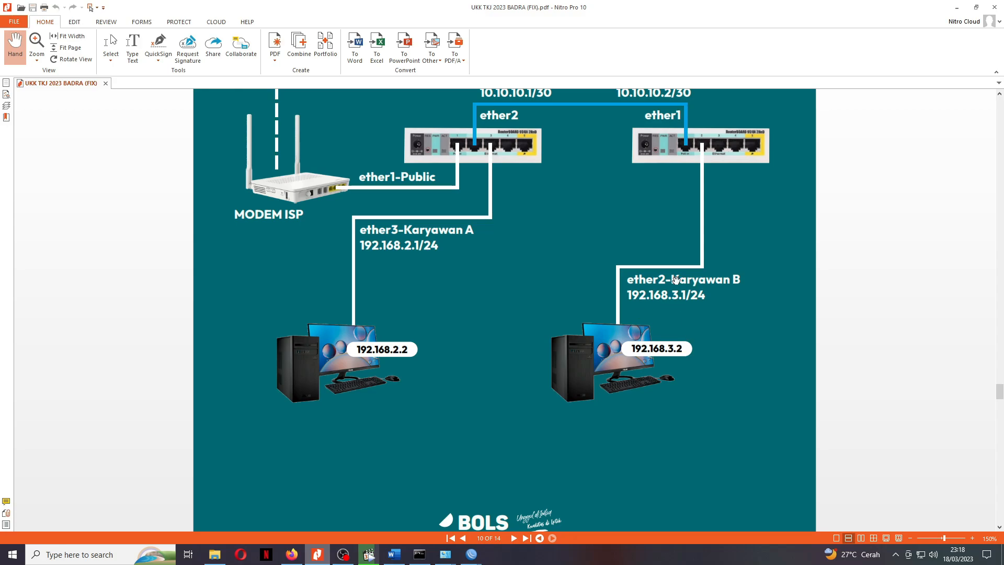
{"action": "scroll", "coordinate": [599, 303], "scroll_direction": "down", "scroll_amount": 3}
{"action": "scroll", "coordinate": [599, 303], "scroll_direction": "up", "scroll_amount": 4}
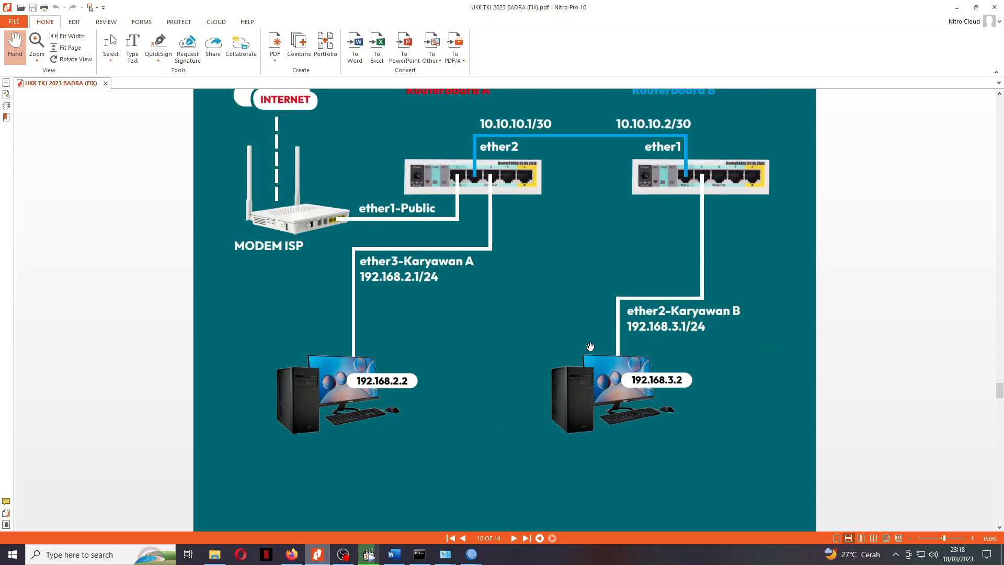
{"action": "left_click", "coordinate": [423, 557]}
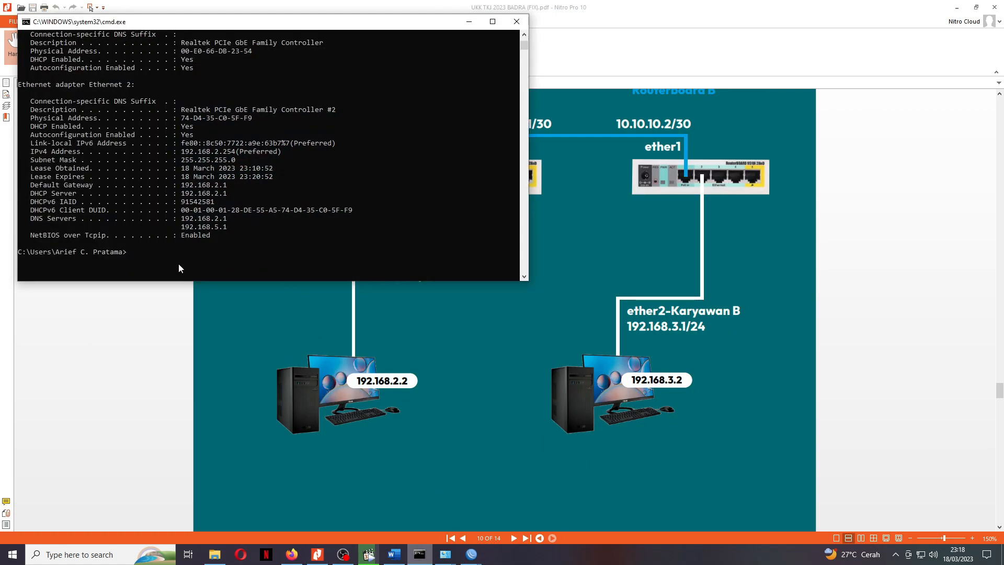
{"action": "type", "text": "192.168.3.2"}
{"action": "key", "text": "Return"}
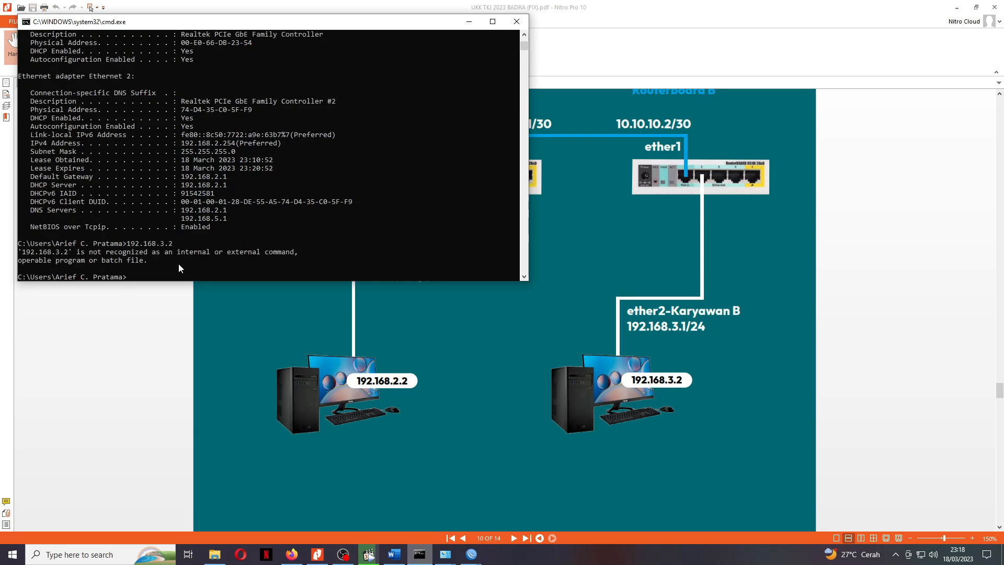
{"action": "type", "text": "ping 192.168.3.2"}
{"action": "key", "text": "Return"}
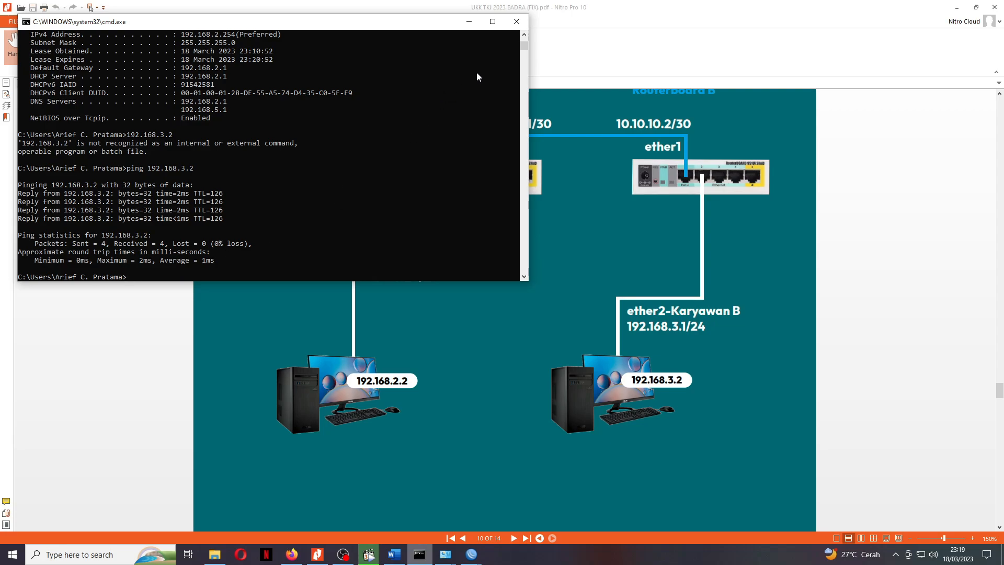
{"action": "left_click", "coordinate": [516, 21]}
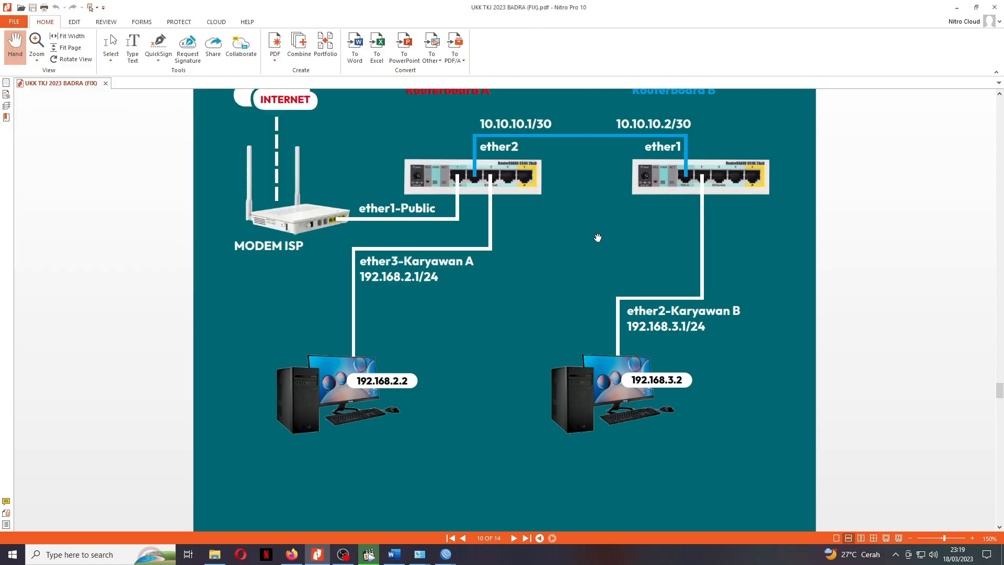
{"action": "scroll", "coordinate": [606, 264], "scroll_direction": "up", "scroll_amount": 1}
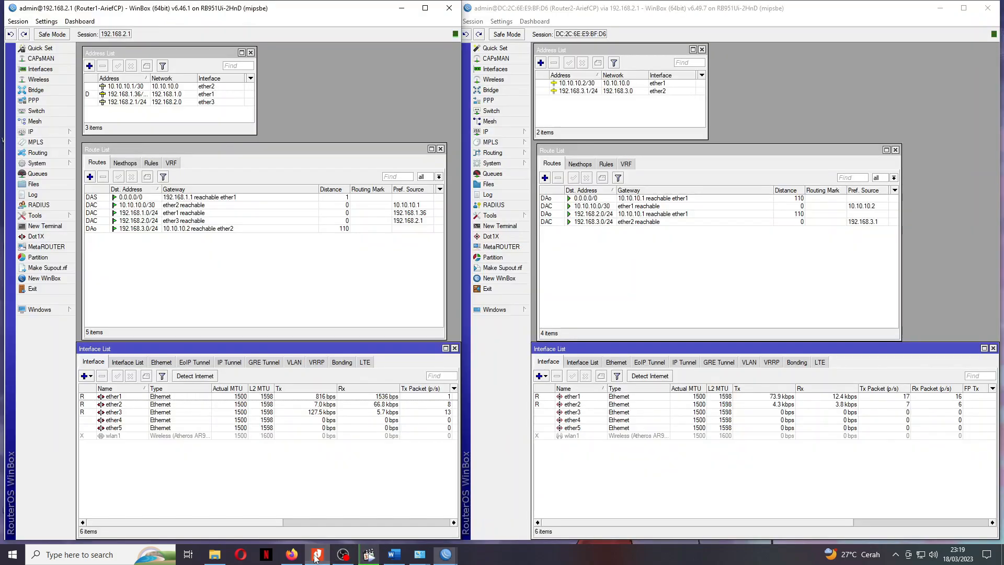
Switch to WinBox and examine the dynamic OSPF routes in the route lists of Router1 and Router2.
{"action": "left_click", "coordinate": [445, 554]}
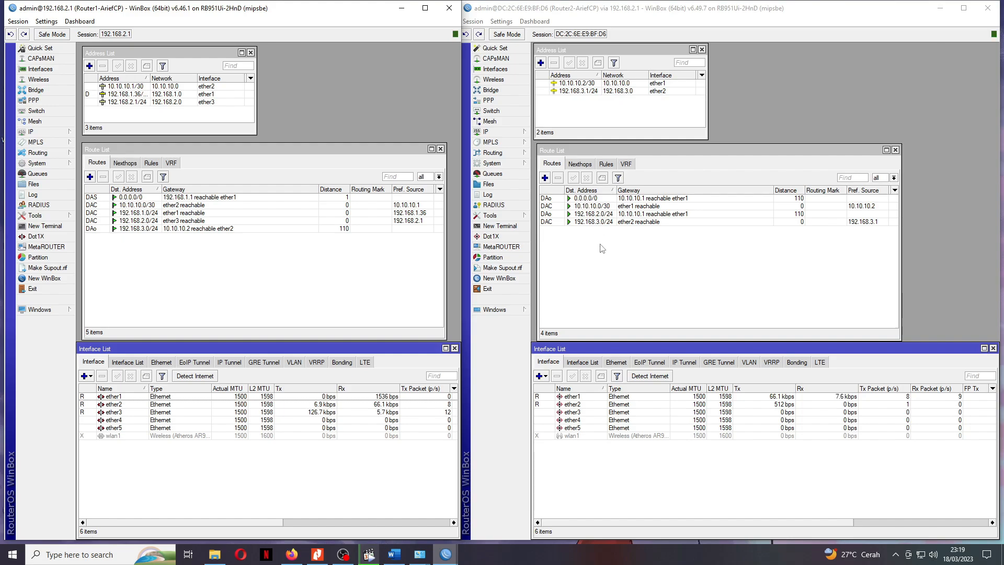
{"action": "left_click", "coordinate": [125, 264]}
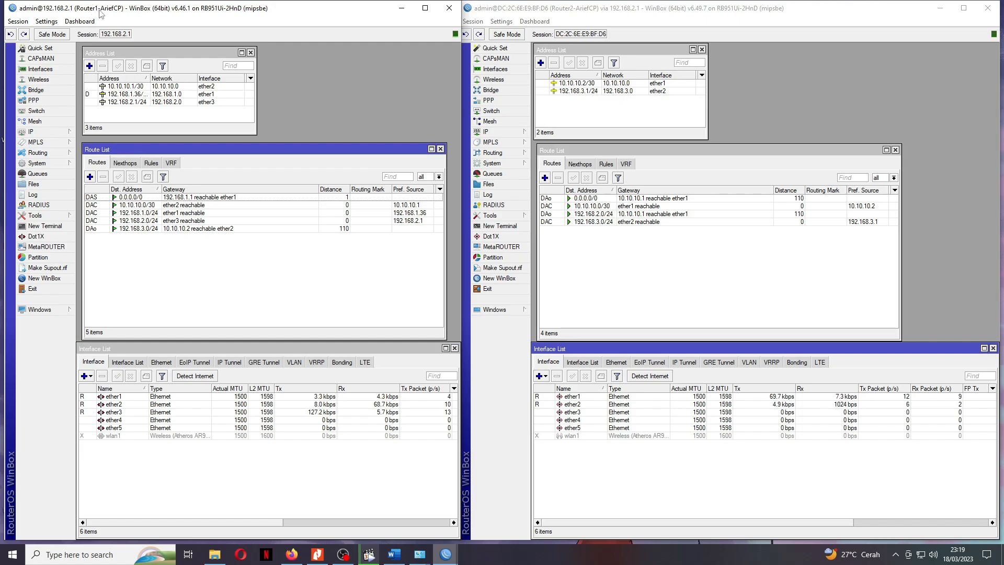
{"action": "left_click", "coordinate": [98, 230]}
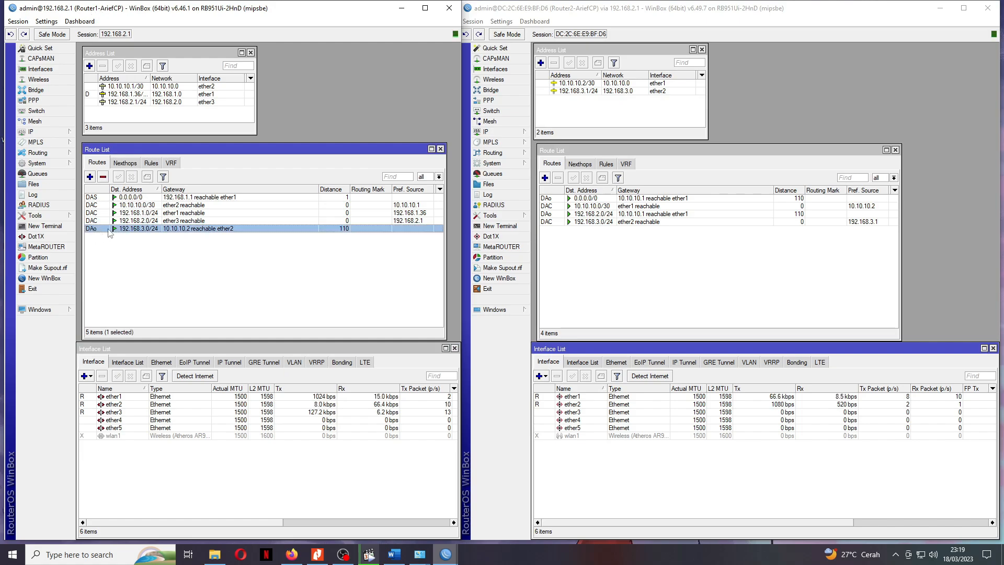
{"action": "left_click", "coordinate": [651, 19]}
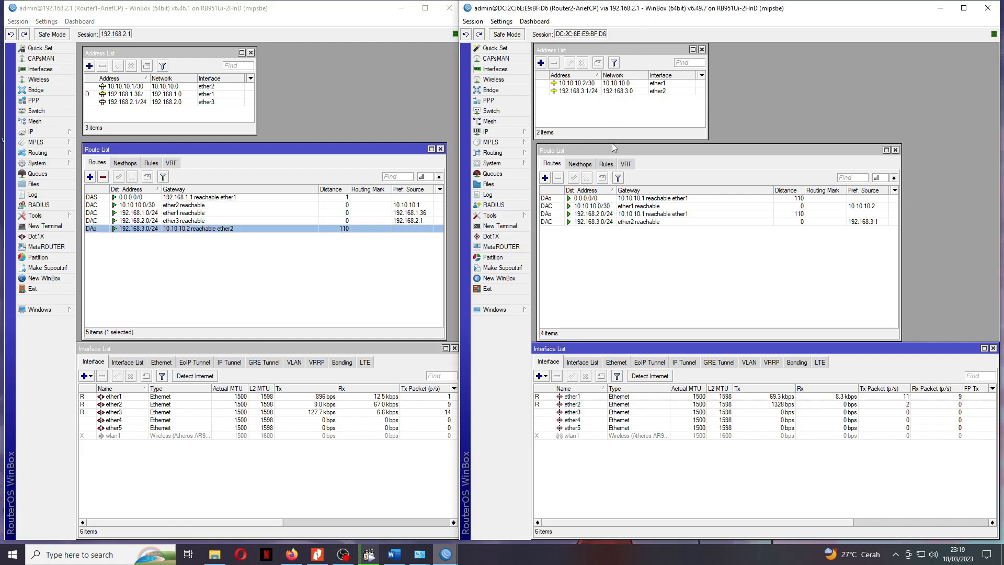
{"action": "left_click", "coordinate": [549, 215]}
{"action": "left_click", "coordinate": [553, 200]}
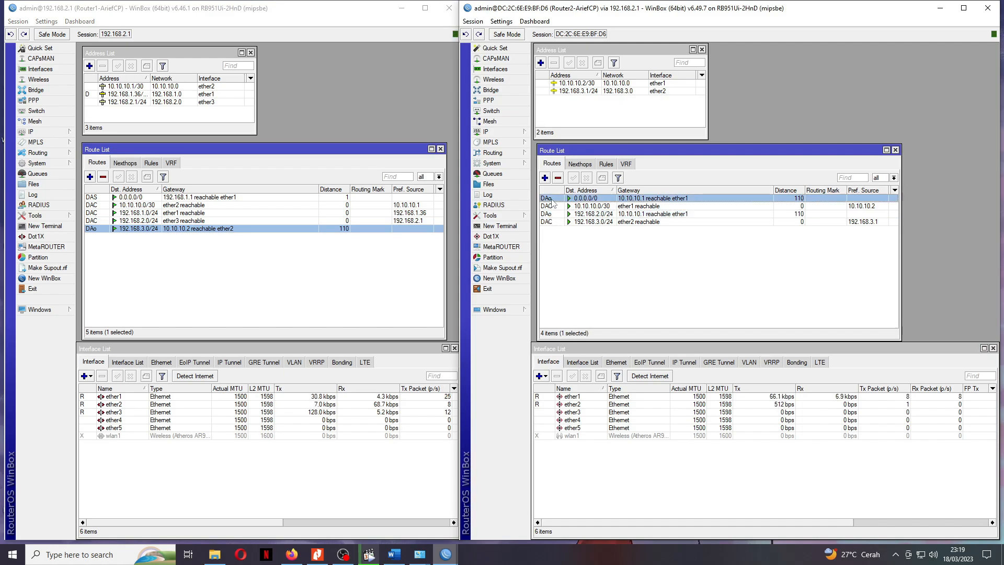
{"action": "left_click", "coordinate": [570, 214]}
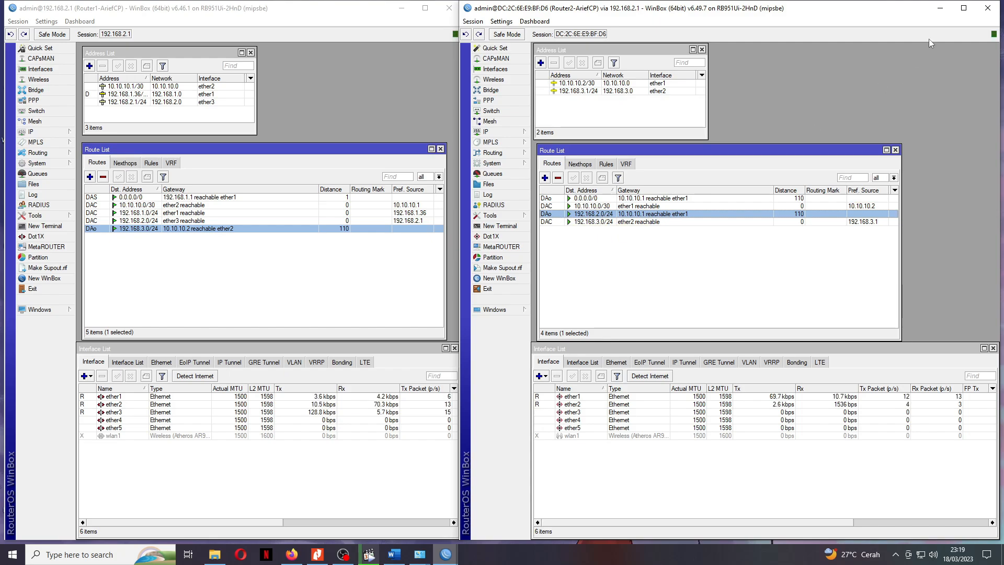
Minimize both WinBox windows and close the Network Connections and Network and Sharing Center windows.
{"action": "left_click", "coordinate": [940, 13]}
{"action": "left_click", "coordinate": [406, 14]}
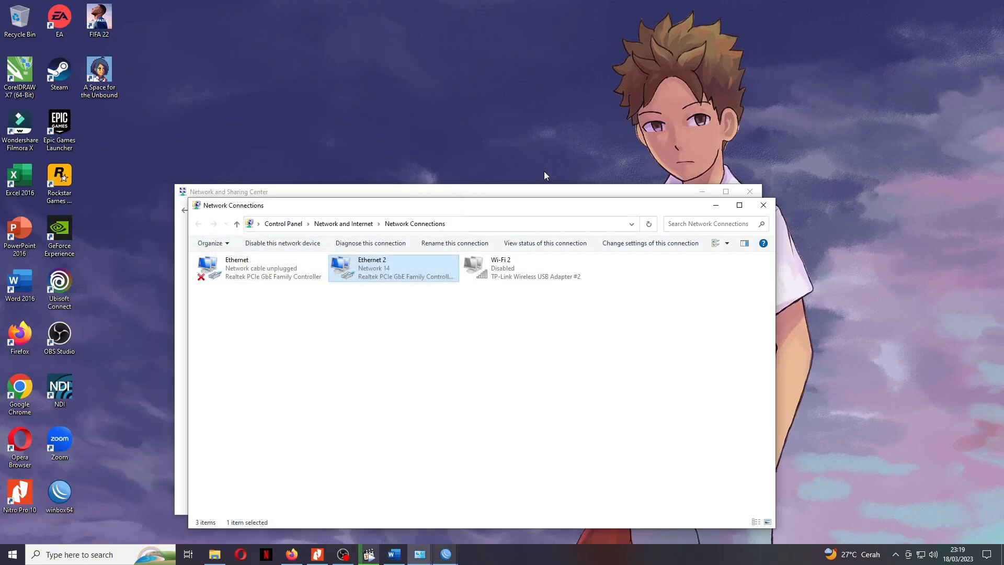
{"action": "left_click", "coordinate": [762, 205]}
{"action": "left_click", "coordinate": [750, 192]}
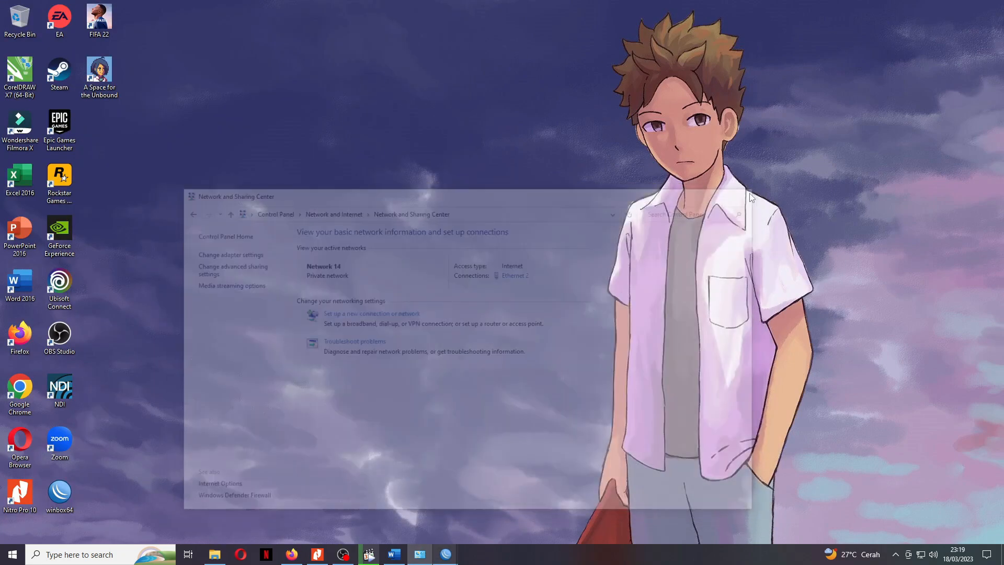
Launch RealPopup and review the broadcast addresses in its network settings.
{"action": "left_click", "coordinate": [894, 555]}
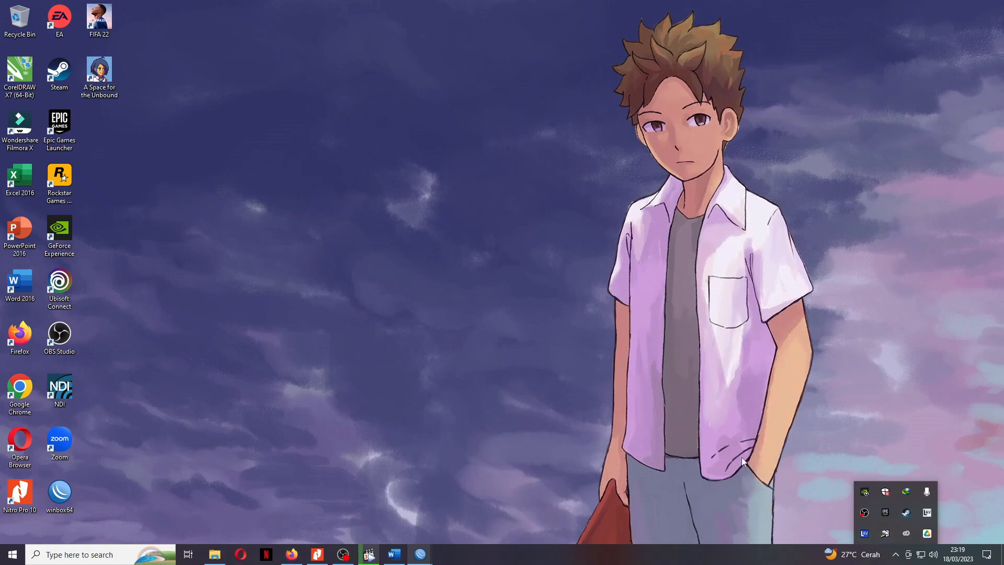
{"action": "left_click", "coordinate": [741, 461]}
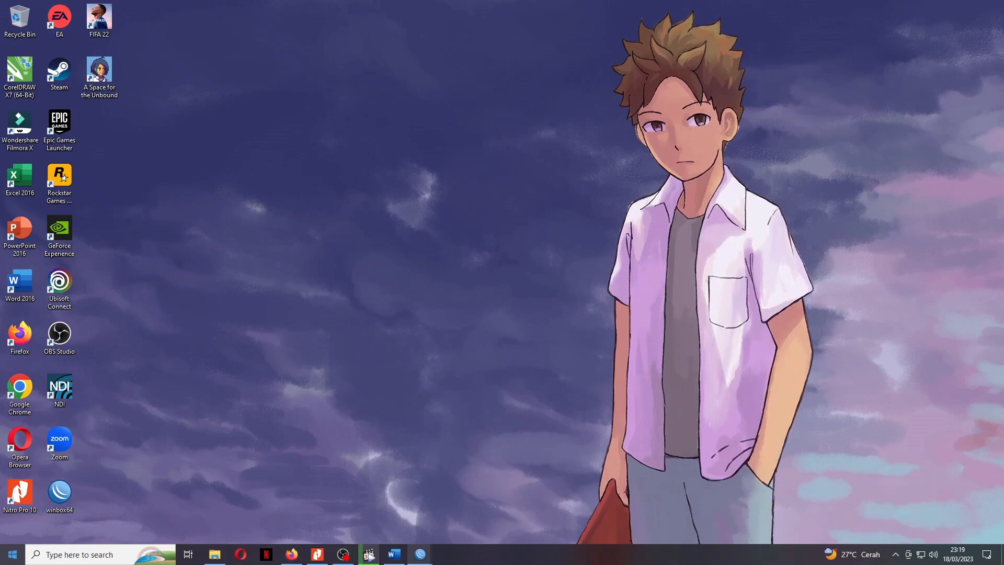
{"action": "left_click", "coordinate": [12, 554]}
{"action": "left_click", "coordinate": [68, 242]}
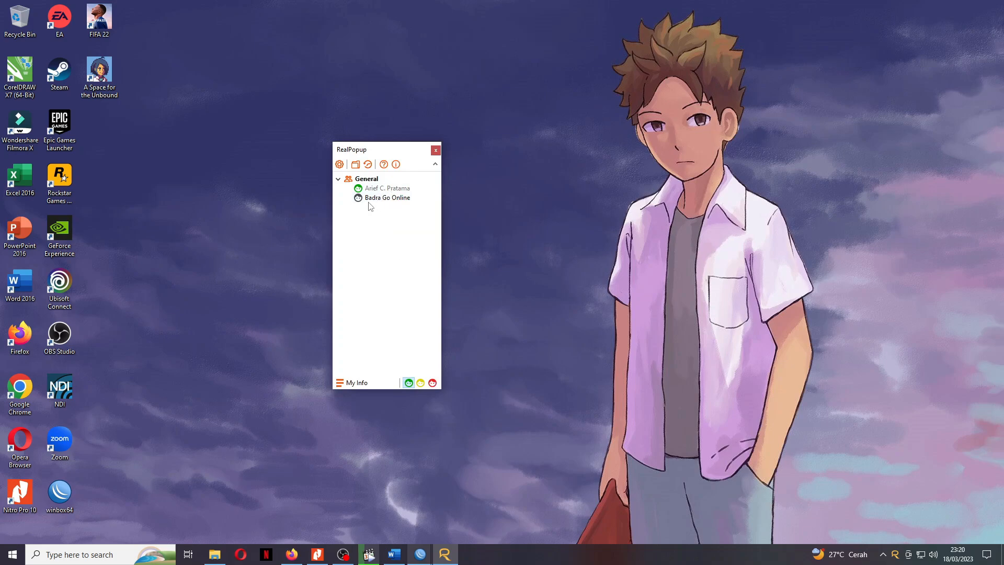
{"action": "left_click", "coordinate": [341, 165]}
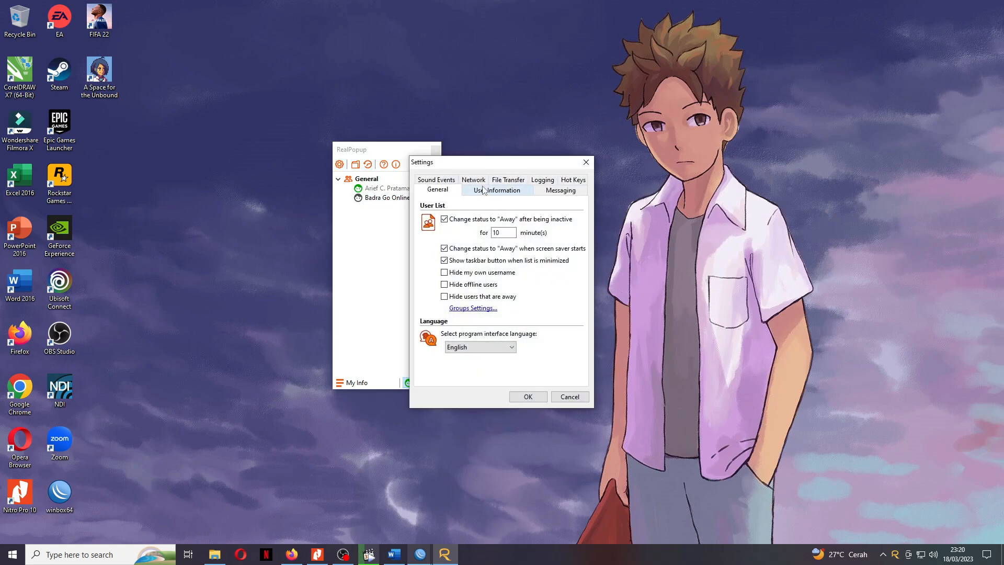
{"action": "left_click", "coordinate": [478, 188]}
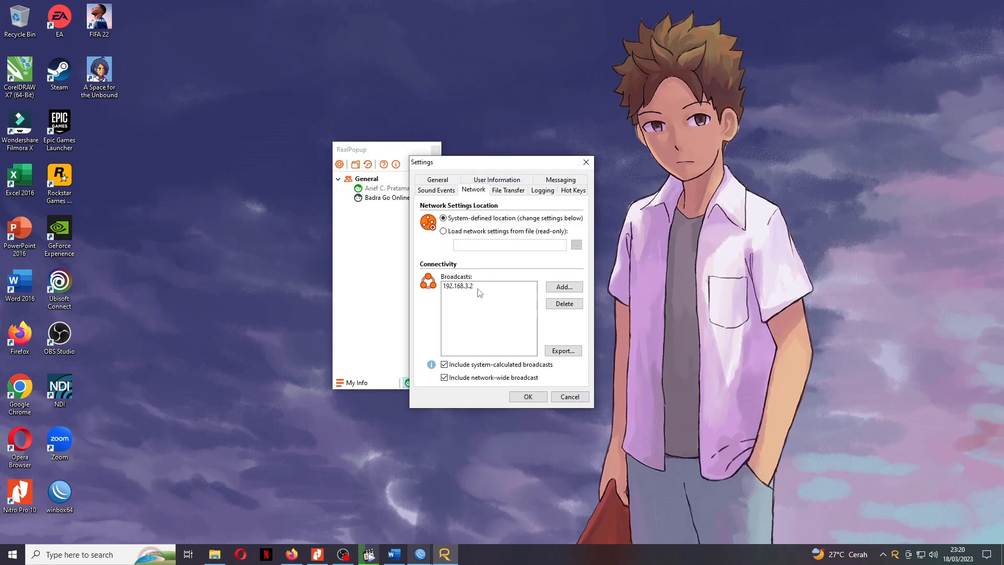
{"action": "left_click", "coordinate": [586, 162]}
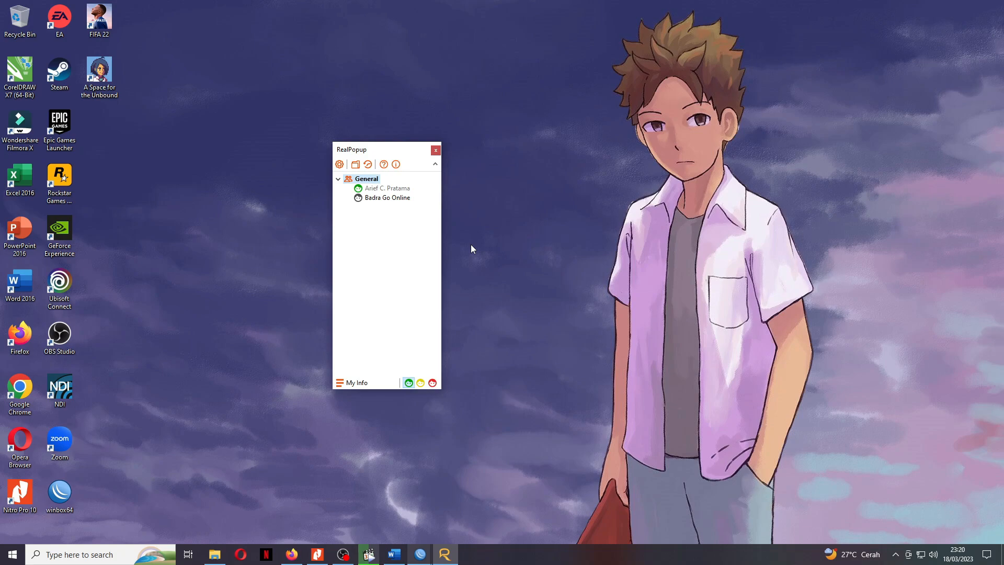
Check the offline contact and compare RealPopup's broadcast address 192.168.3.2 with the topology PDF, accepting the network settings.
{"action": "left_click_drag", "start_coordinate": [387, 150], "coordinate": [411, 174]}
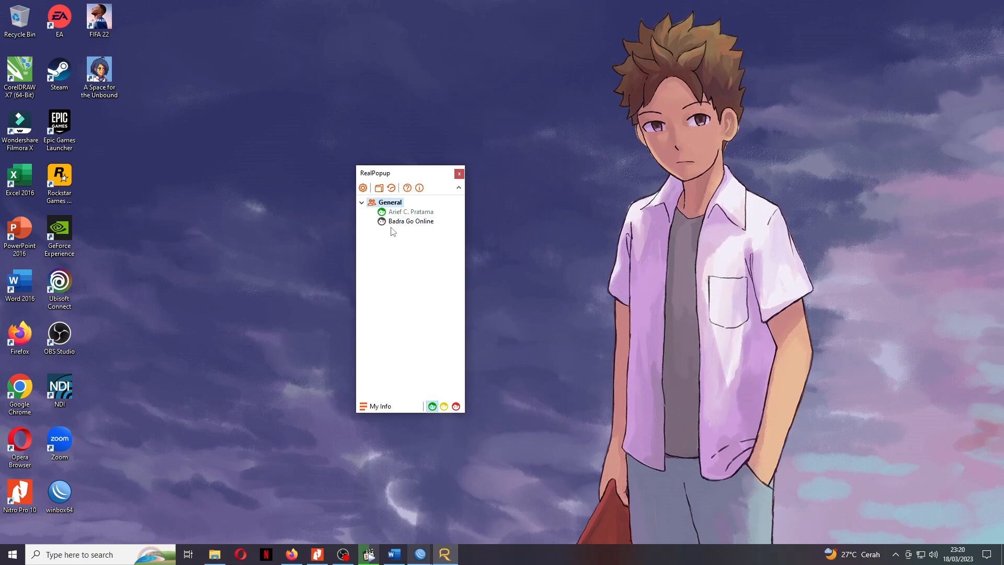
{"action": "mouse_move", "coordinate": [413, 225]}
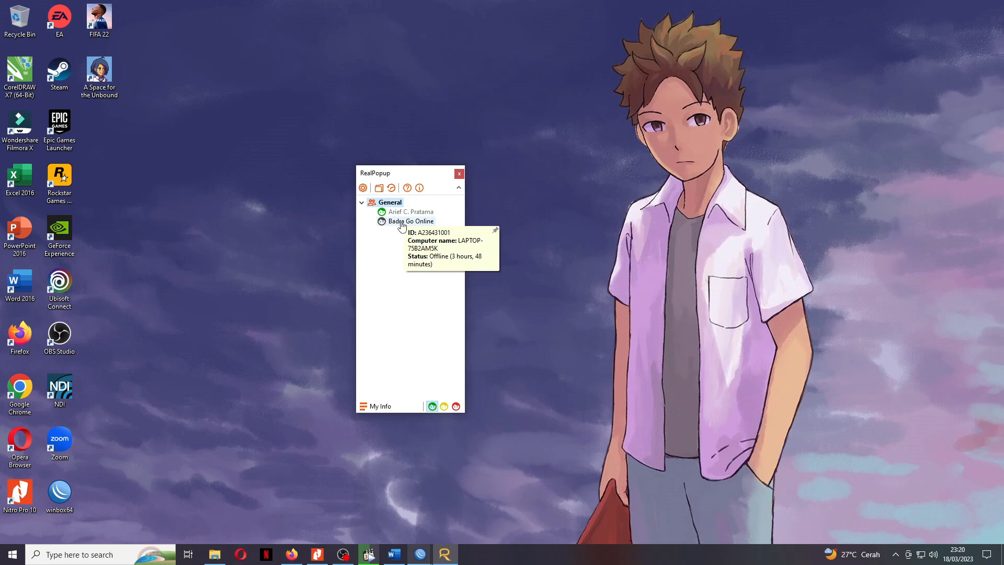
{"action": "left_click", "coordinate": [363, 188]}
{"action": "left_click", "coordinate": [473, 181]}
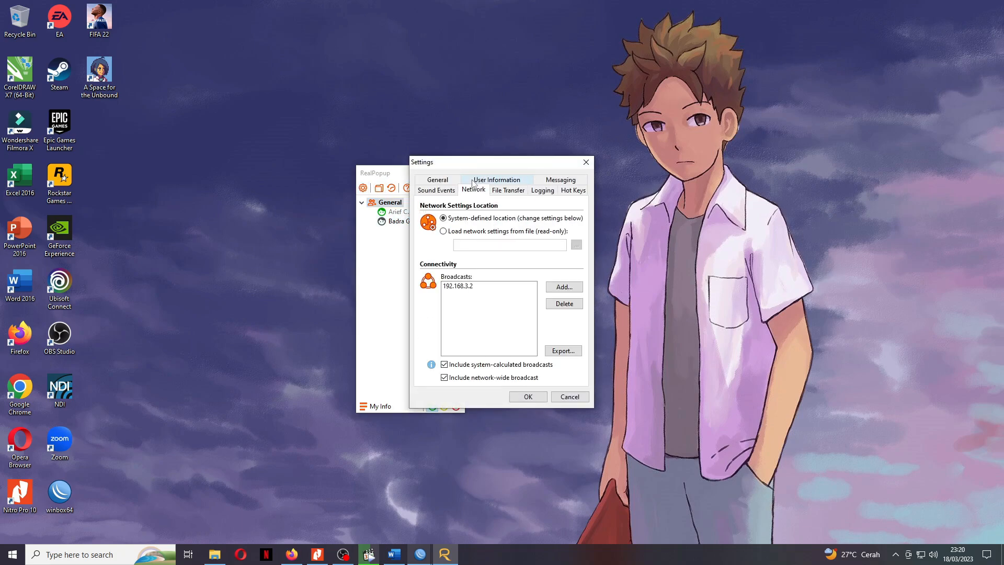
{"action": "left_click", "coordinate": [482, 290]}
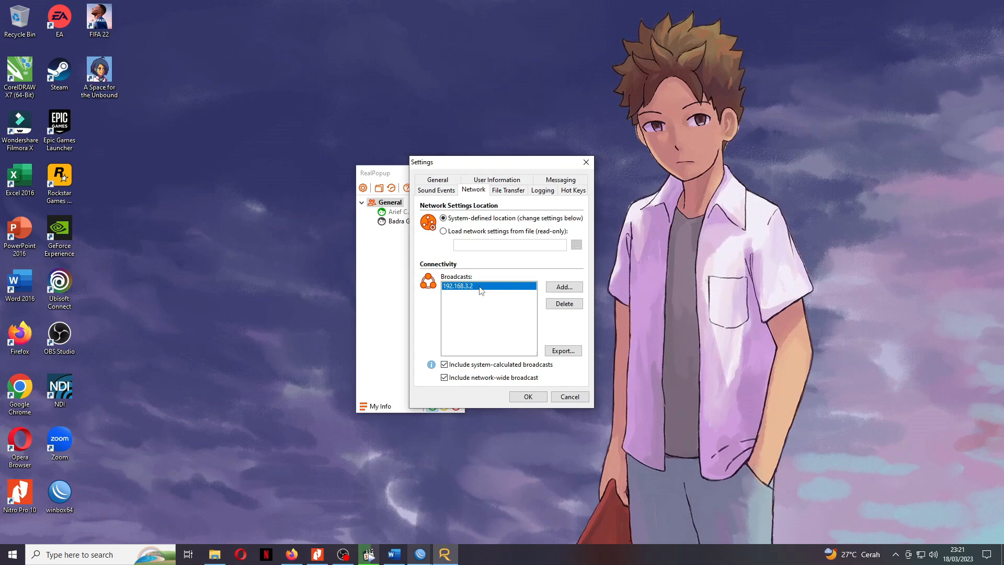
{"action": "left_click", "coordinate": [317, 554]}
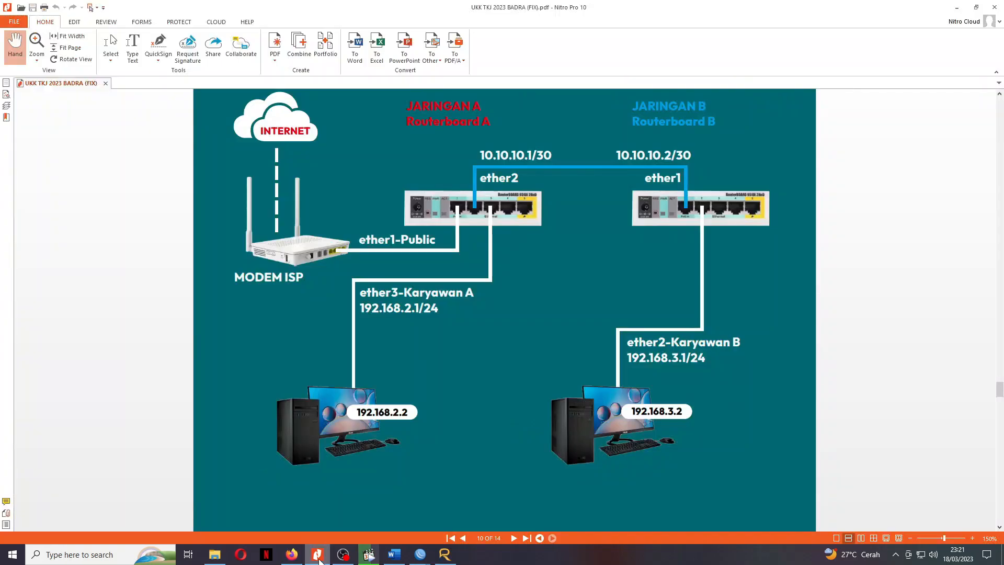
{"action": "left_click", "coordinate": [317, 554]}
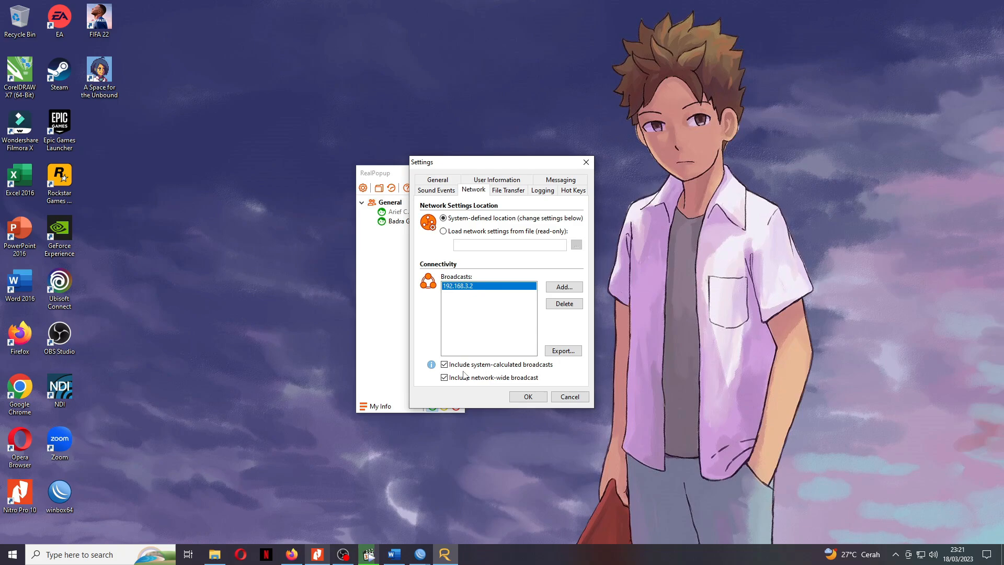
{"action": "left_click", "coordinate": [527, 397]}
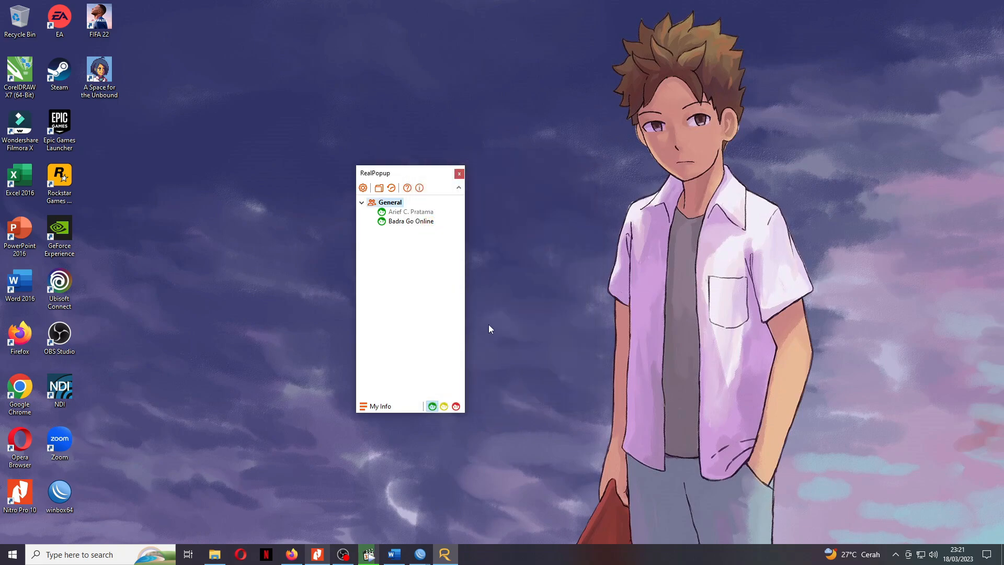
Open a conversation with the Badra Go Online contact, send the message "halo juga" and arrange the chat windows side by side.
{"action": "double_click", "coordinate": [407, 221]}
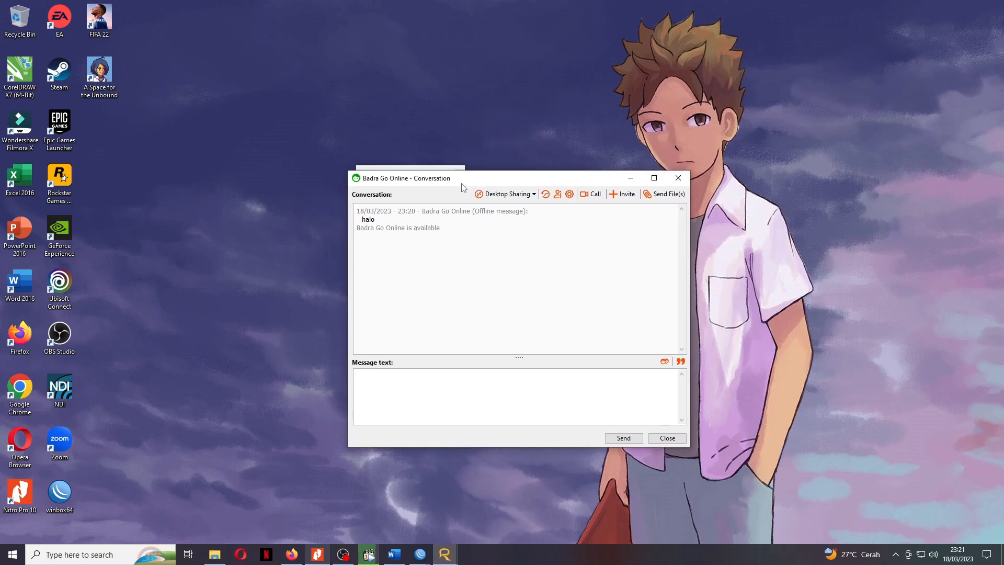
{"action": "left_click", "coordinate": [452, 399]}
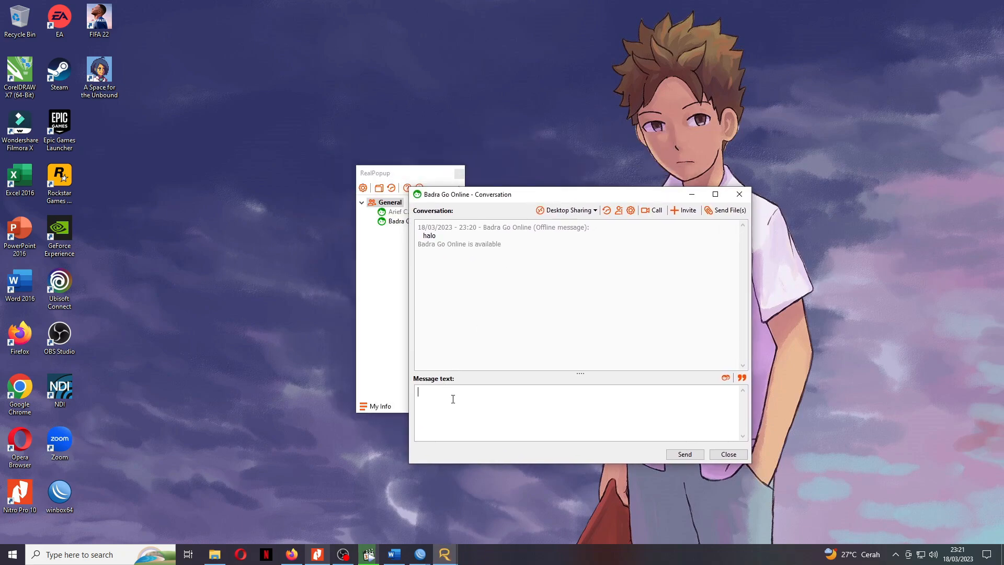
{"action": "type", "text": "halo juga"}
{"action": "key", "text": "Return"}
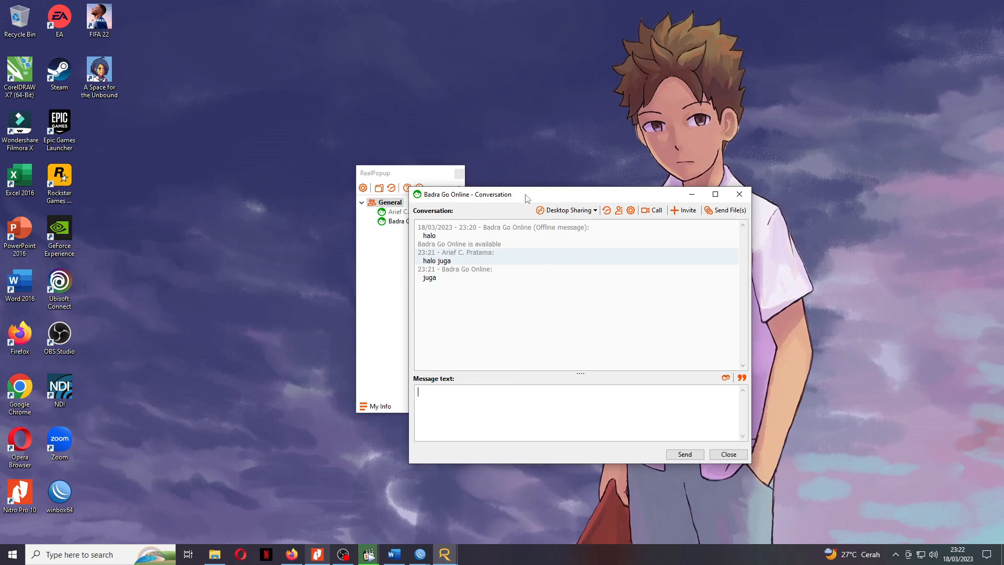
{"action": "left_click_drag", "start_coordinate": [422, 189], "coordinate": [472, 175]}
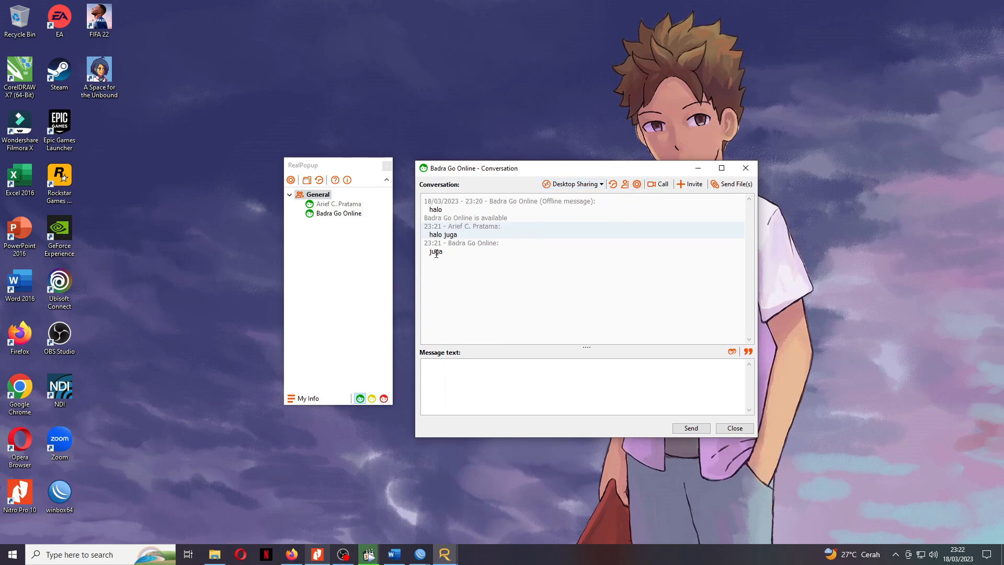
Check internet access by loading google.com in Firefox, and close the browser.
{"action": "left_click", "coordinate": [292, 554]}
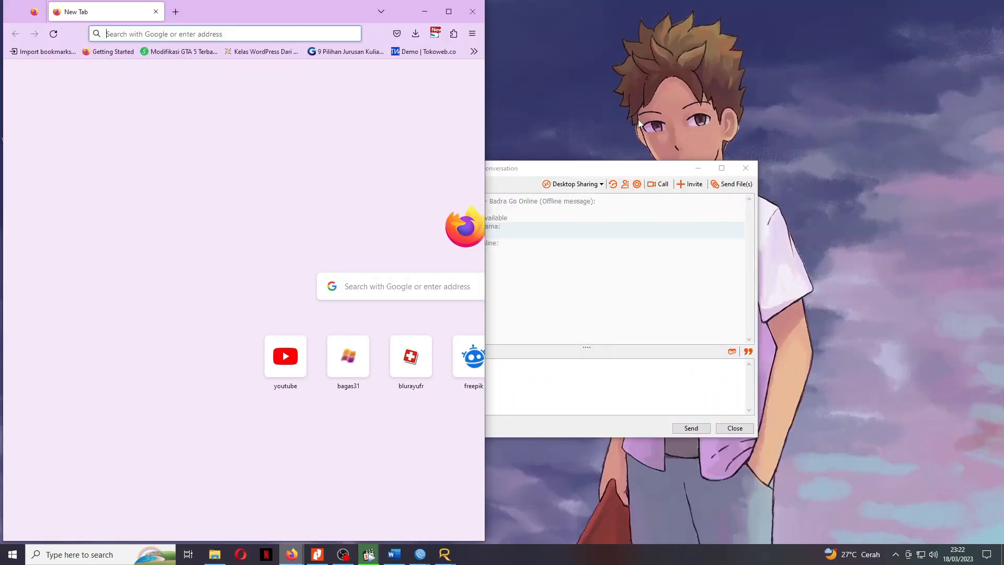
{"action": "left_click", "coordinate": [239, 35]}
{"action": "type", "text": "g"}
{"action": "key", "text": "Return"}
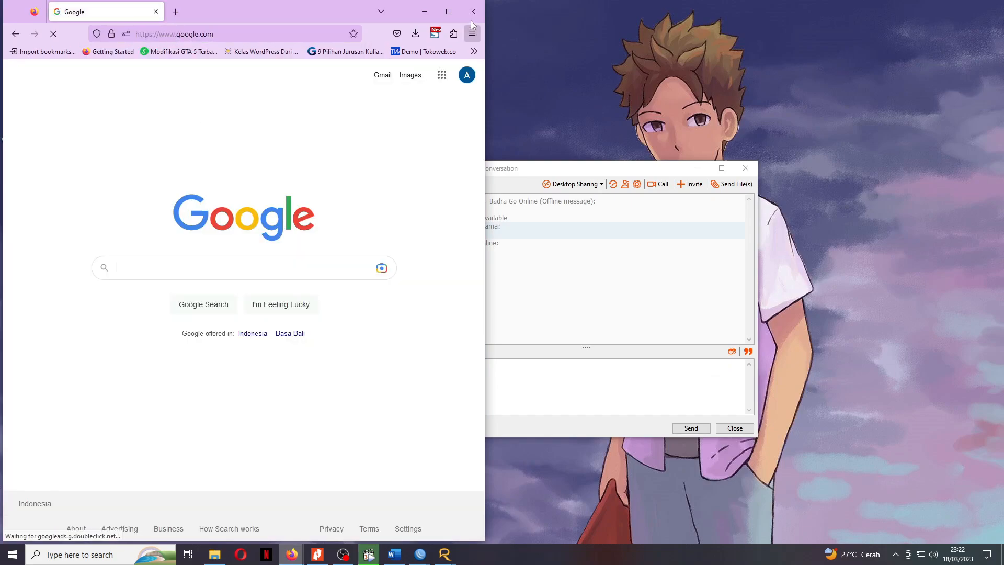
{"action": "left_click", "coordinate": [472, 11]}
Restore Router1's WinBox session and close its Route List, Interface List and Address List windows.
{"action": "mouse_move", "coordinate": [324, 557]}
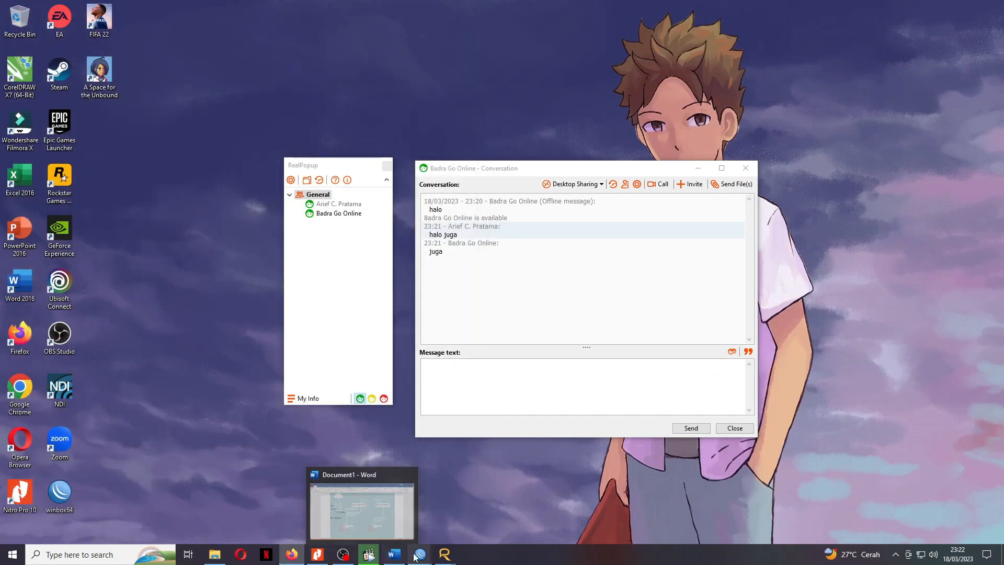
{"action": "left_click", "coordinate": [389, 509]}
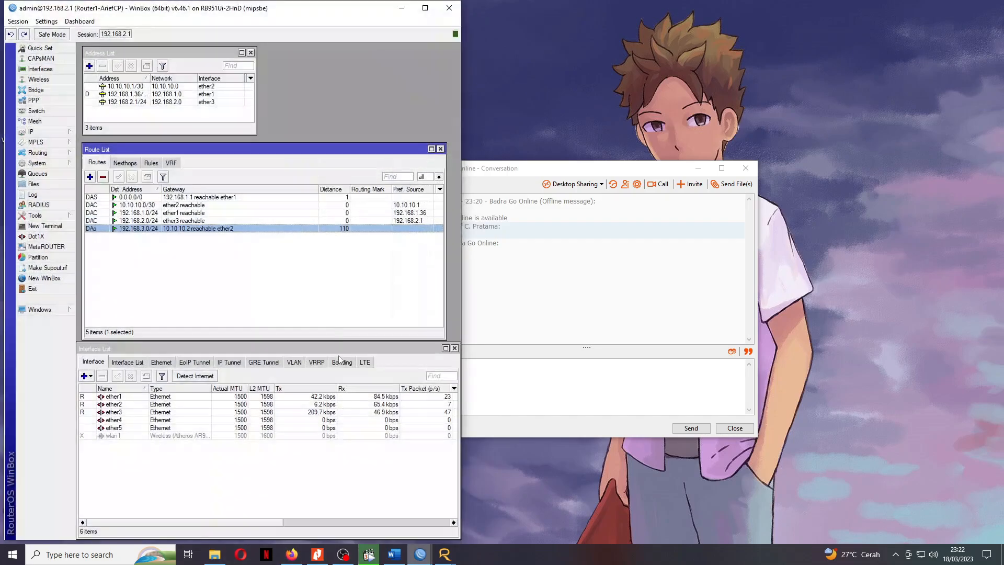
{"action": "left_click", "coordinate": [441, 149]}
{"action": "left_click", "coordinate": [454, 348]}
{"action": "left_click", "coordinate": [250, 53]}
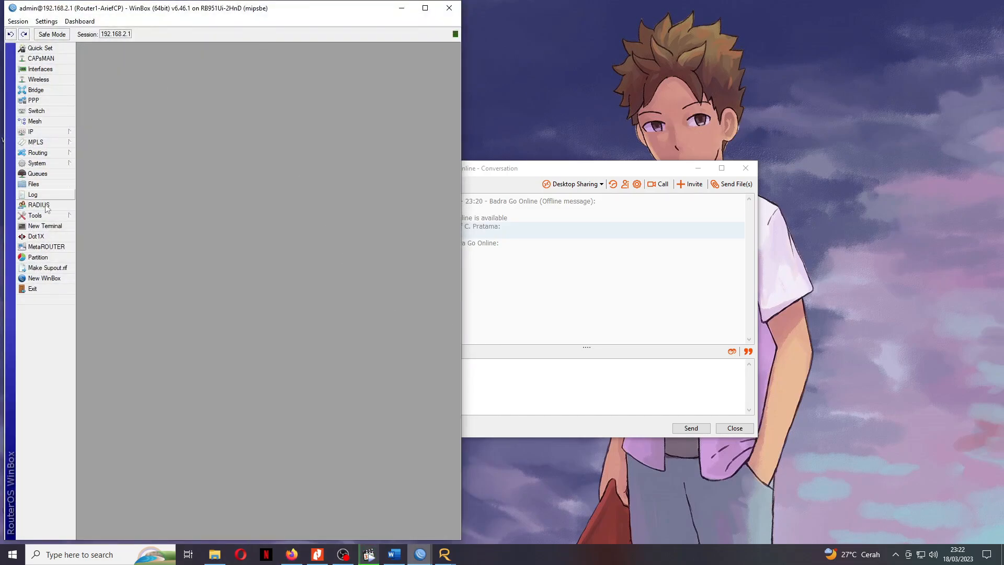
Ping google.com from a new terminal on Router1 and move the terminal window to the upper part of the workspace.
{"action": "left_click", "coordinate": [45, 225]}
{"action": "type", "text": "pin"}
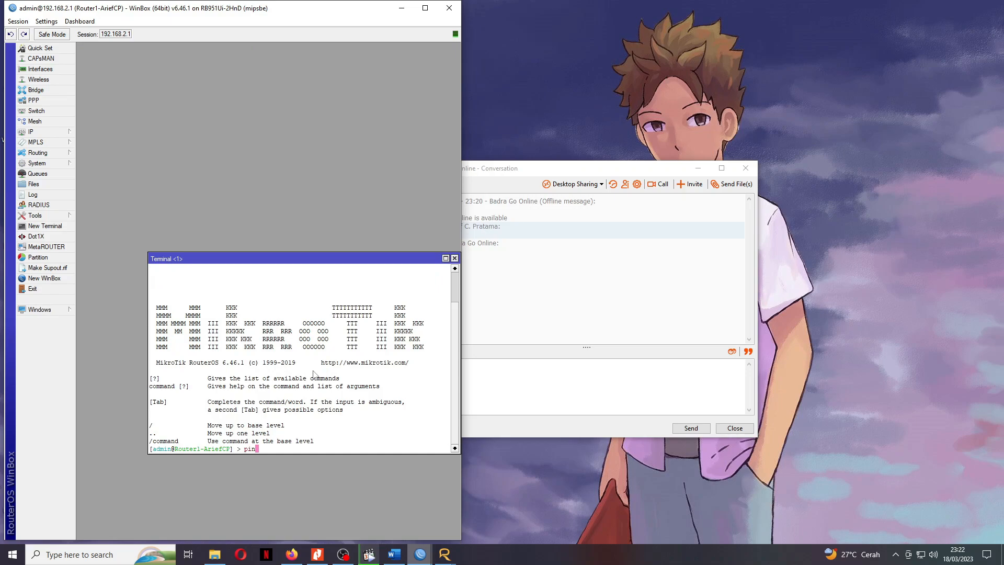
{"action": "type", "text": "g google.com"}
{"action": "key", "text": "Return"}
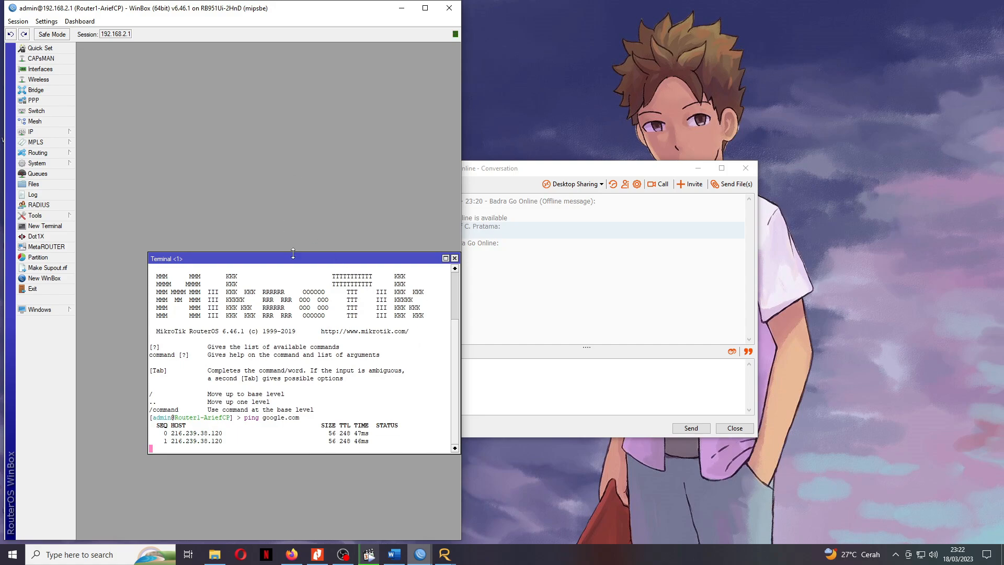
{"action": "left_click_drag", "start_coordinate": [293, 259], "coordinate": [246, 96]}
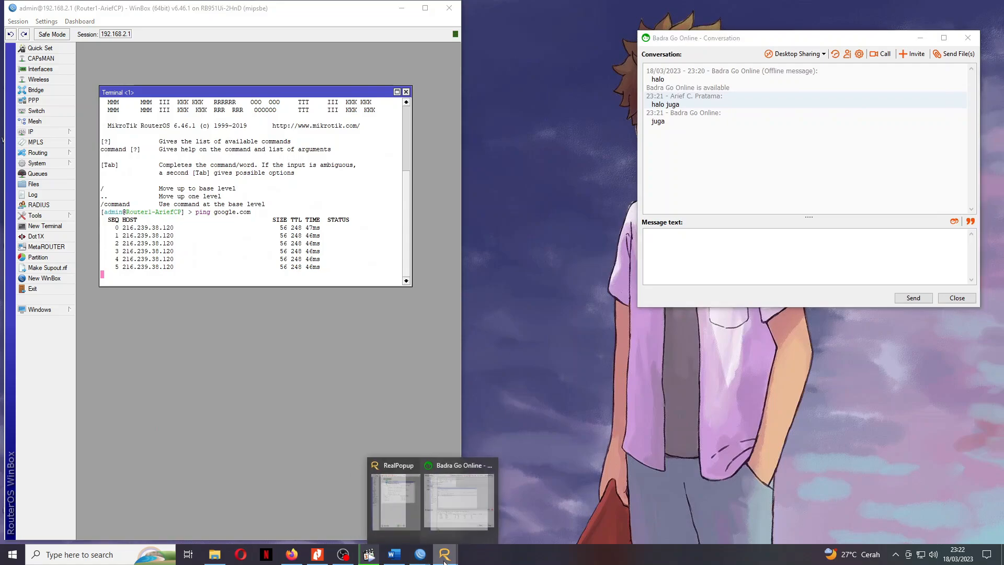
Place the RealPopup contact list beside the Badra Go Online conversation and send the reply "terimakasih juga".
{"action": "left_click", "coordinate": [403, 486]}
{"action": "left_click_drag", "start_coordinate": [357, 169], "coordinate": [595, 42]}
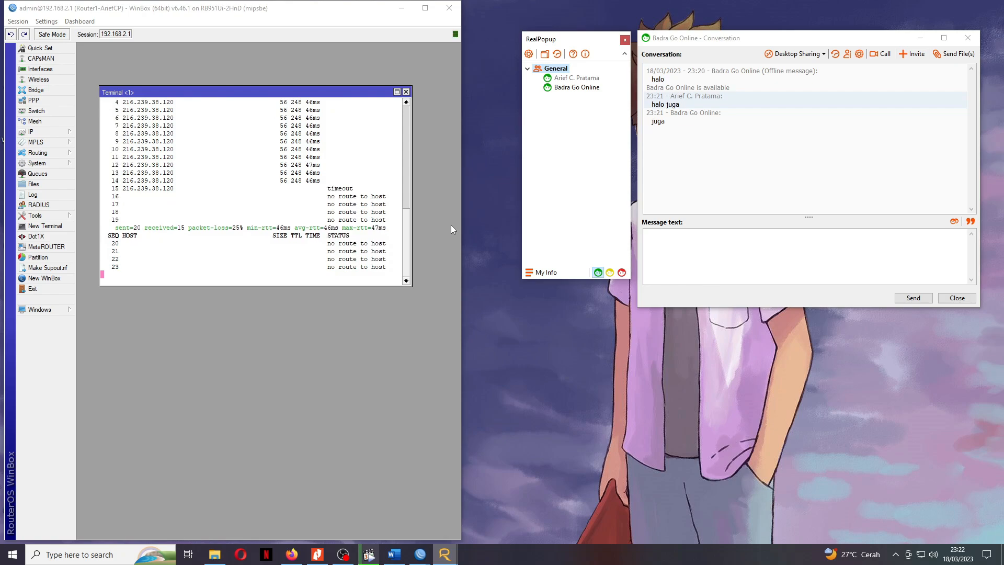
{"action": "left_click", "coordinate": [754, 46]}
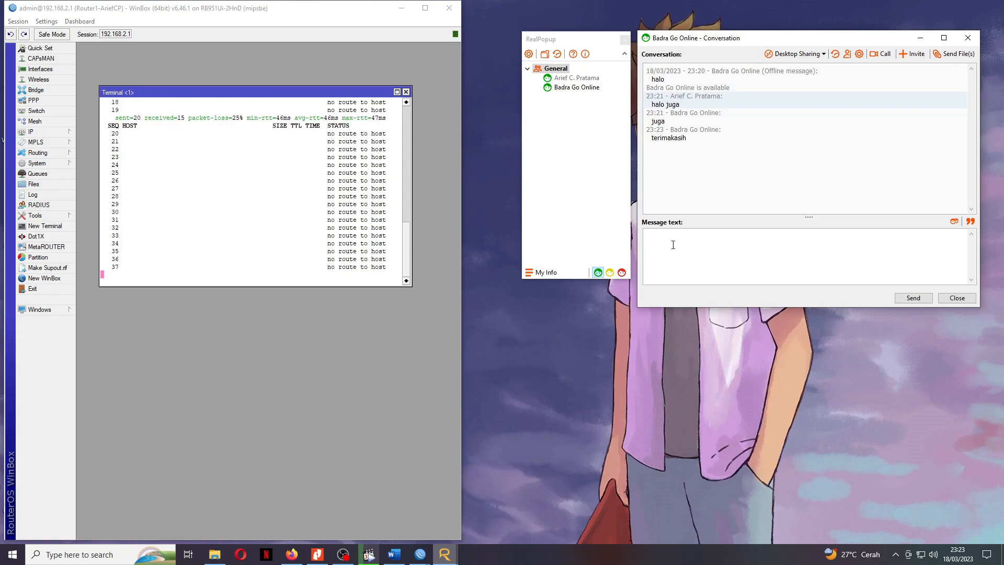
{"action": "type", "text": "terimakasih"}
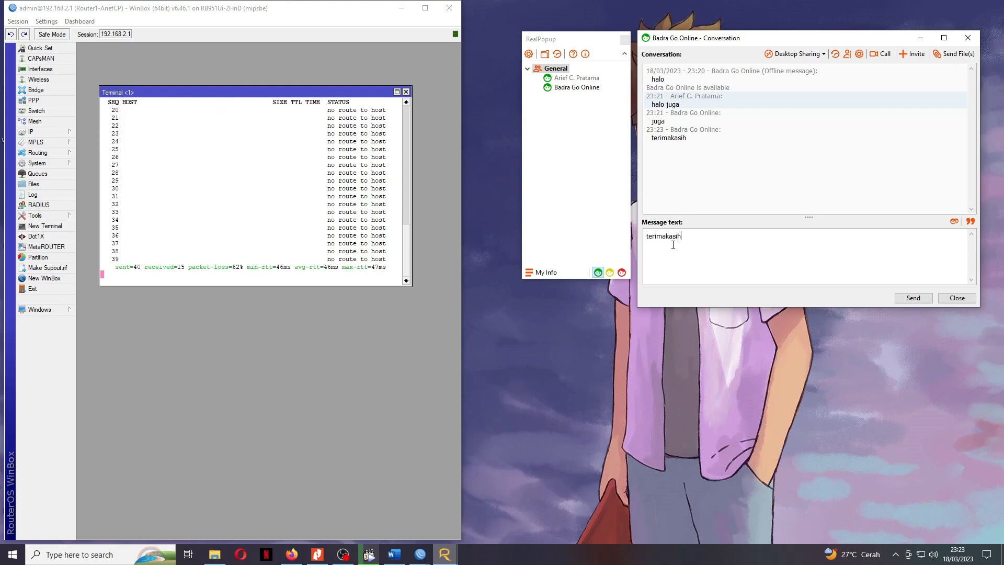
{"action": "type", "text": " juga"}
{"action": "key", "text": "Return"}
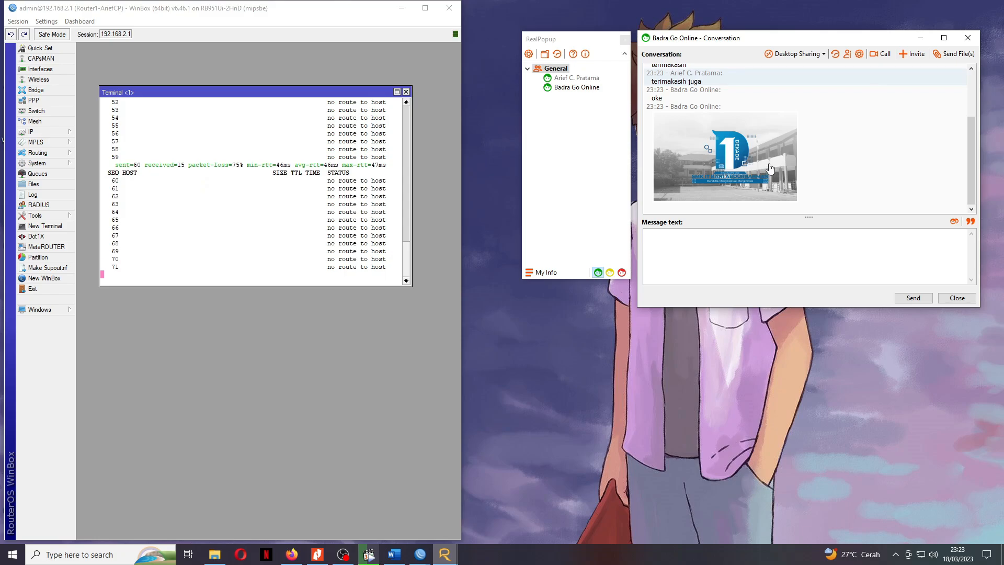
Bring up Router2's WinBox session beside Router1's and review the network topology diagram in the UKK TKJ 2023 BADRA PDF.
{"action": "mouse_move", "coordinate": [420, 554]}
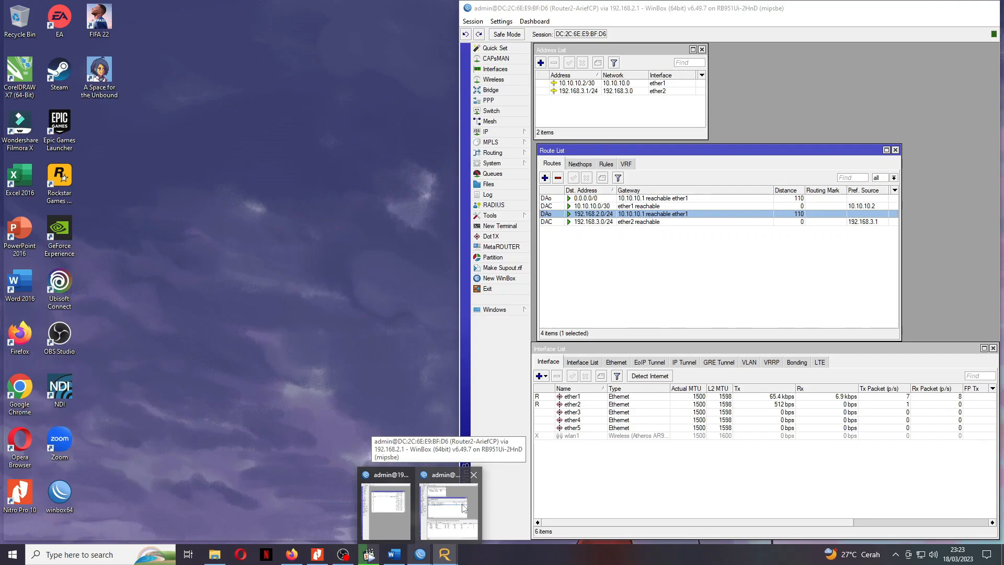
{"action": "left_click", "coordinate": [445, 504]}
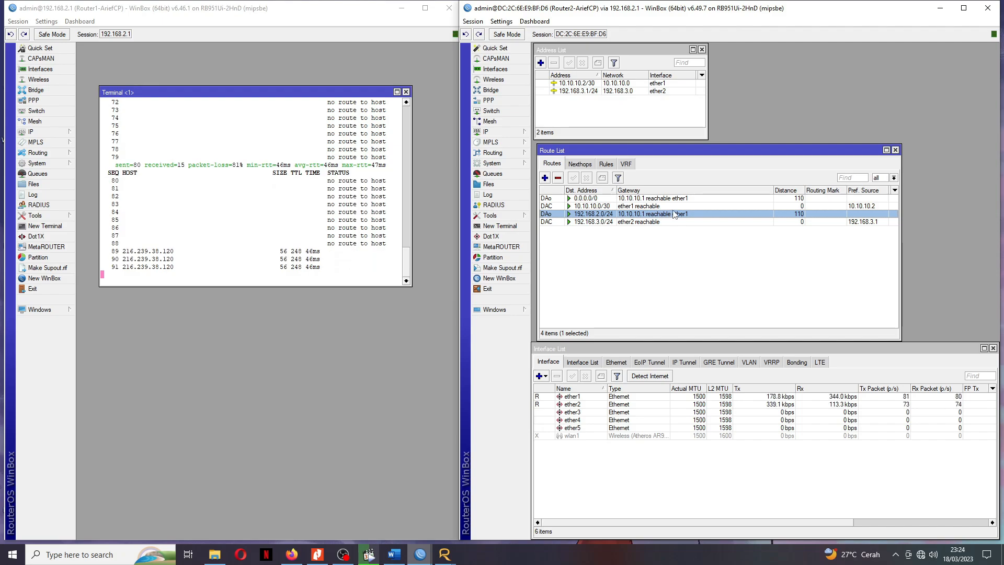
{"action": "left_click", "coordinate": [318, 555]}
{"action": "scroll", "coordinate": [525, 305], "scroll_direction": "up", "scroll_amount": 1}
{"action": "scroll", "coordinate": [528, 305], "scroll_direction": "down", "scroll_amount": 1}
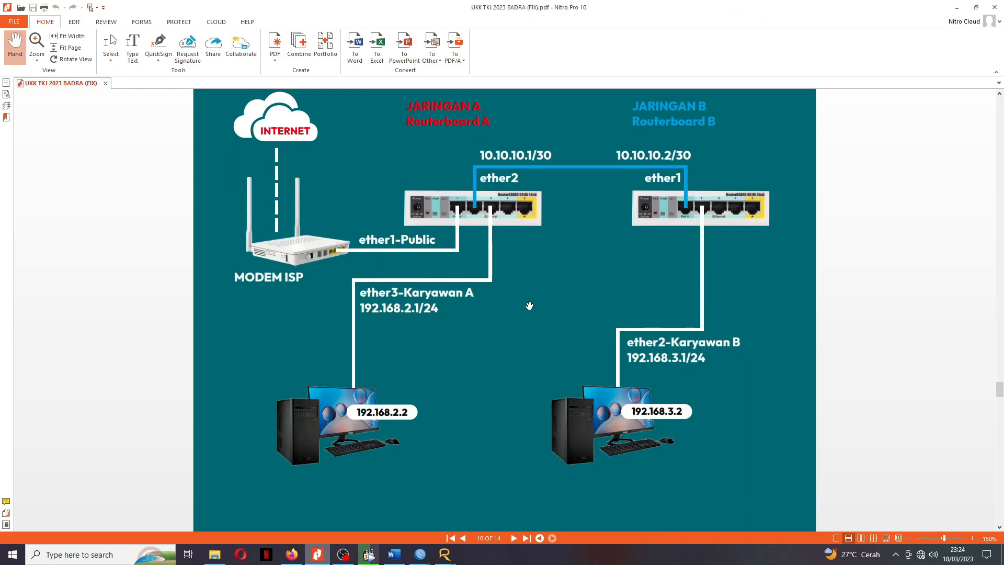
{"action": "scroll", "coordinate": [529, 304], "scroll_direction": "up", "scroll_amount": 1}
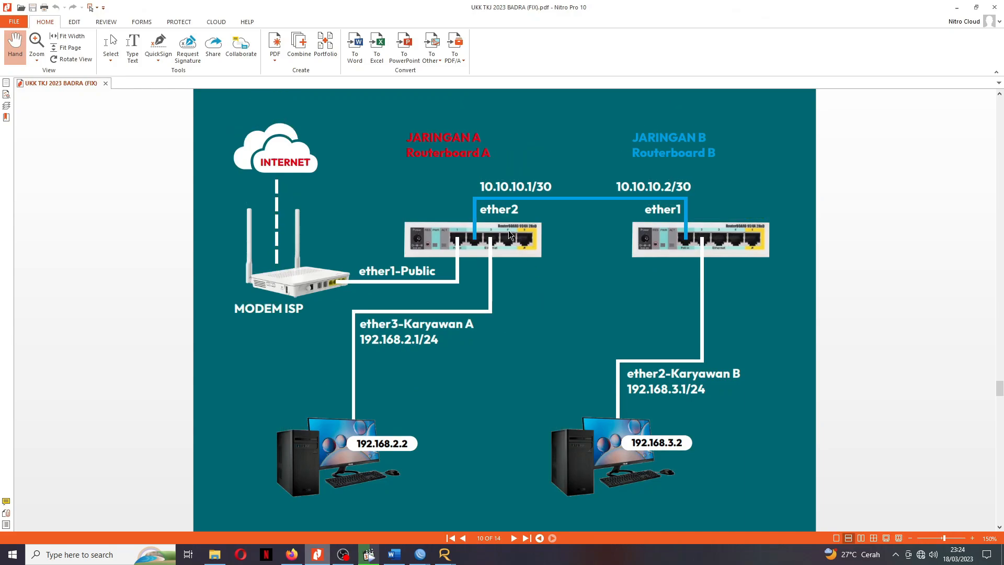